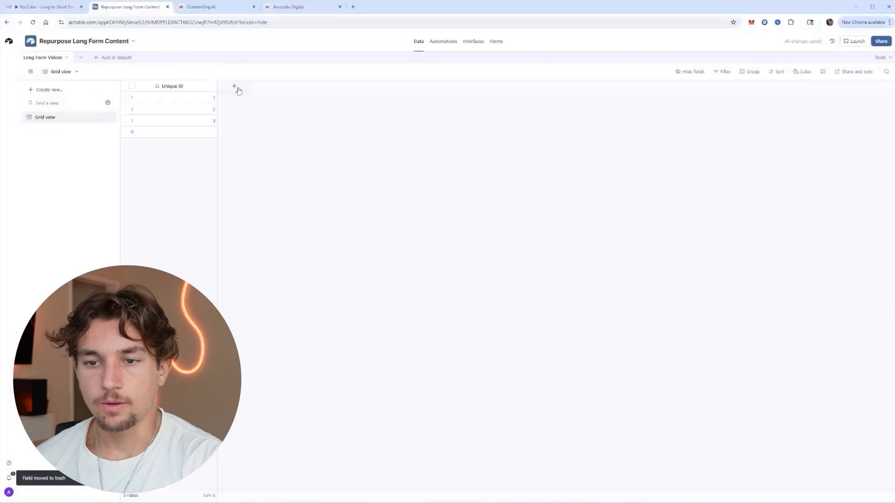
Add a URL field named Long Form Video URL to the table.
left_click(234, 86)
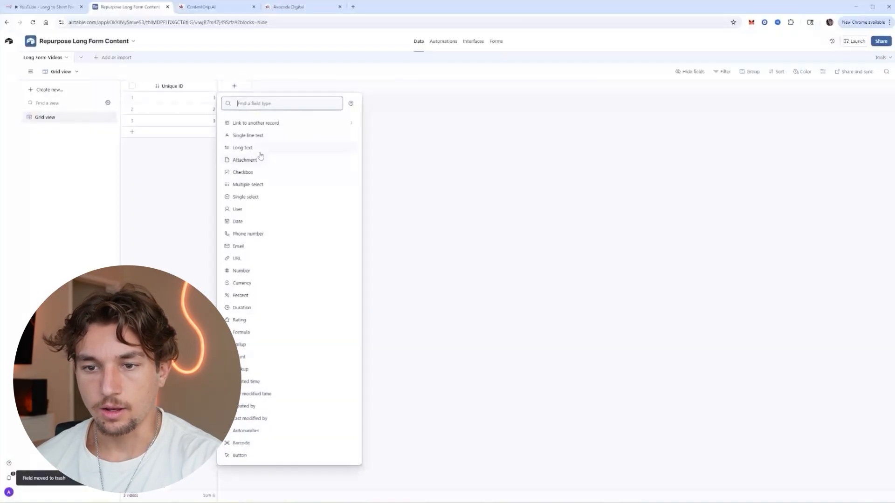
left_click(257, 258)
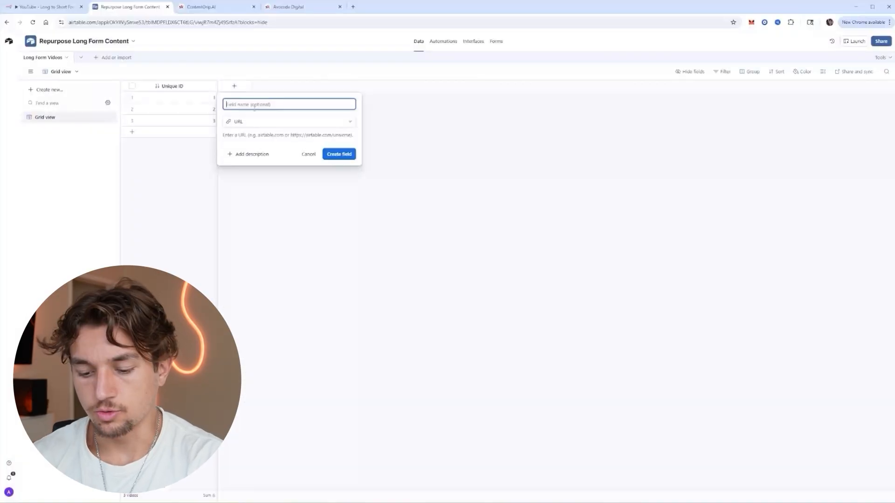
type("U")
type("ong Form V")
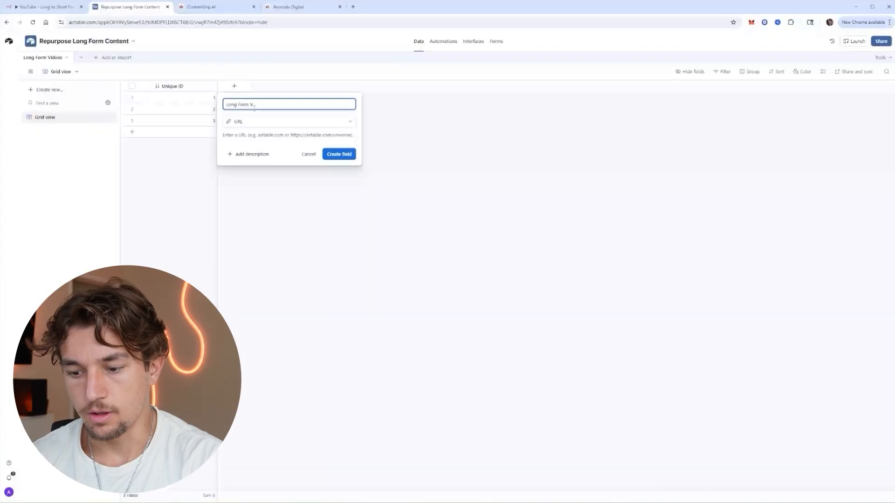
type("ideo URL")
key("Return")
Start a Status single-select field with a green Shorts Generated option.
left_click(300, 86)
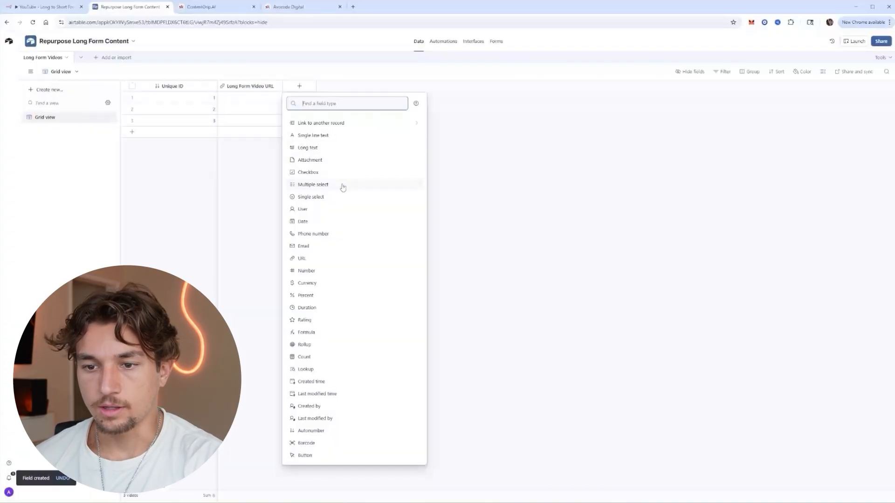
left_click(321, 198)
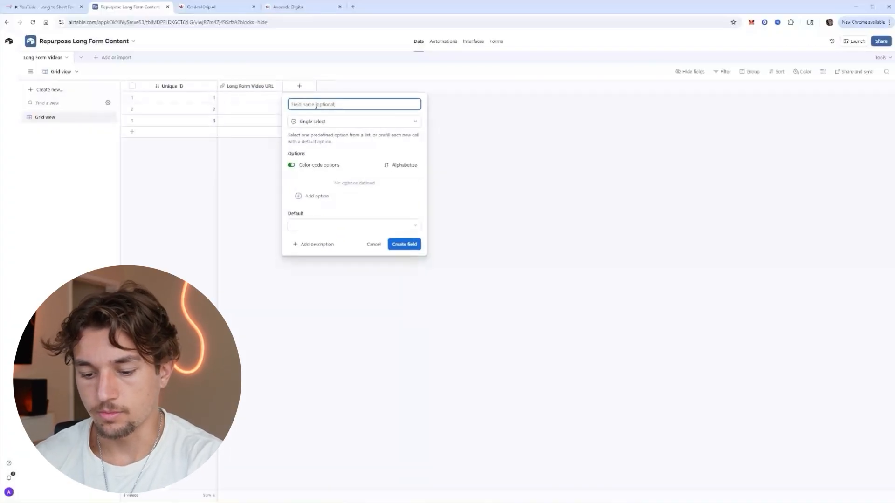
type("Status")
left_click(335, 200)
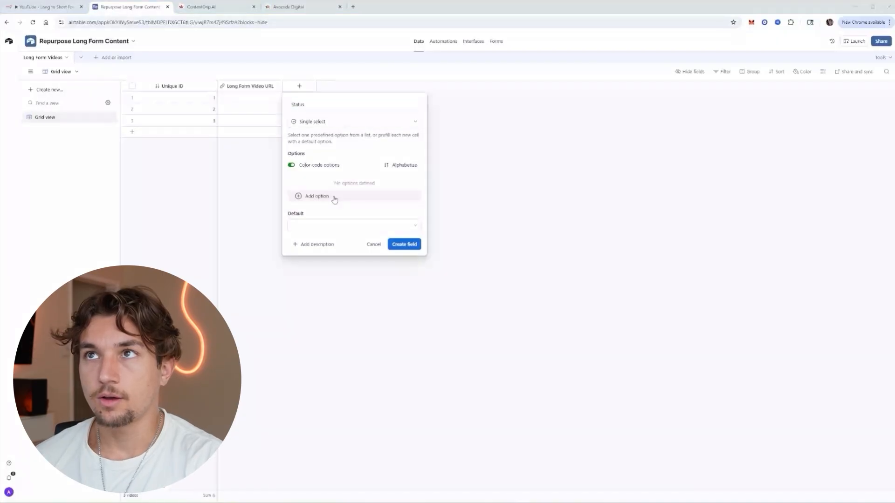
left_click(335, 200)
type("Shorts G")
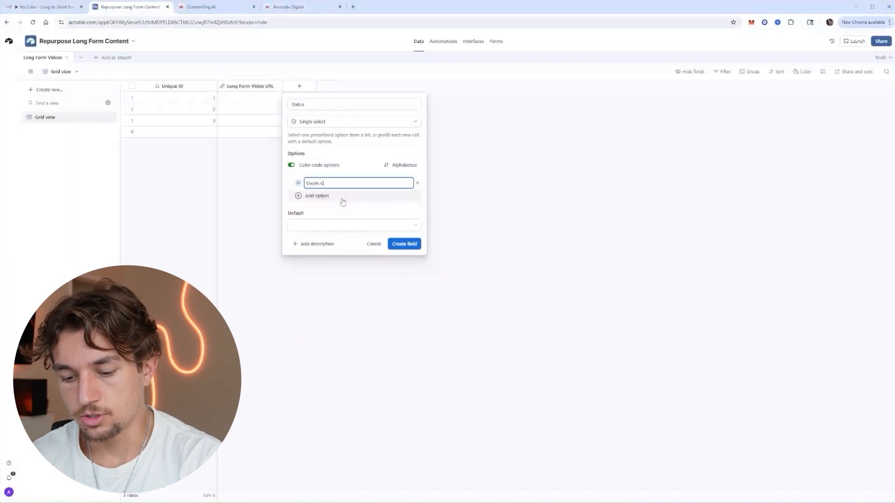
type("enerated")
left_click(298, 184)
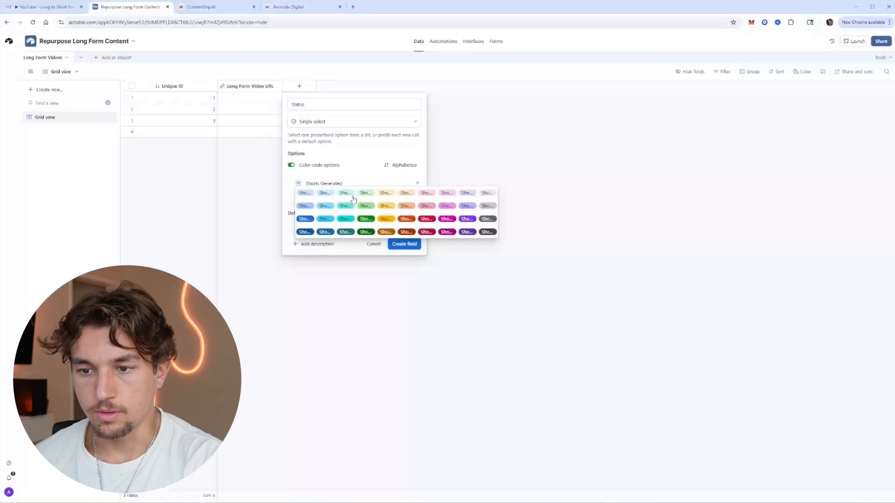
left_click(360, 196)
Add a yellow Not Processed and a pink Failed Generating option, then create the Status field.
left_click(319, 199)
type("N")
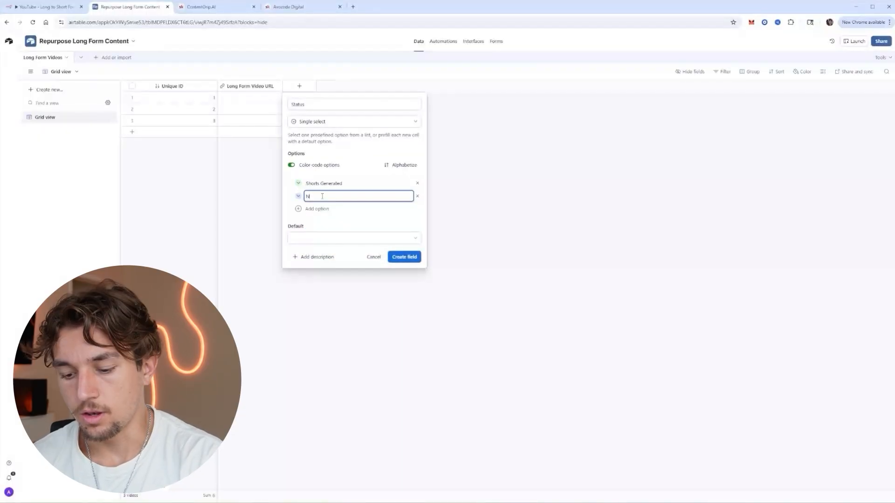
type("ot Processed")
left_click(298, 196)
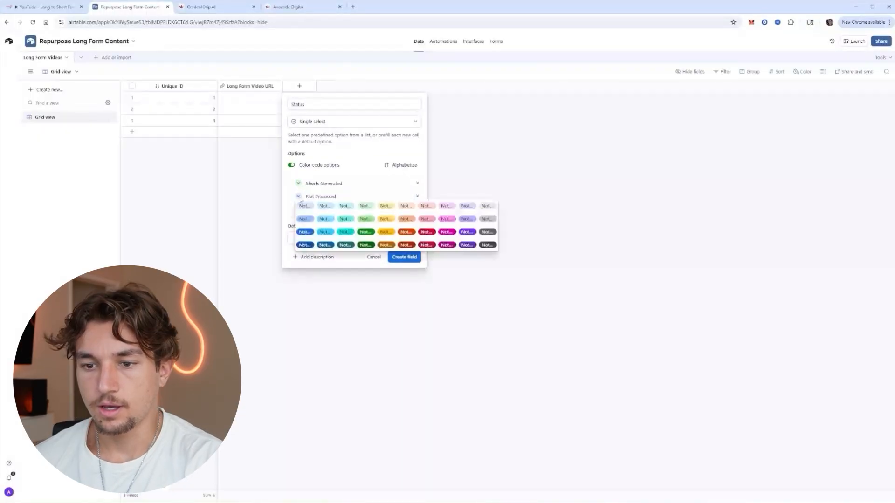
left_click(386, 217)
left_click(307, 210)
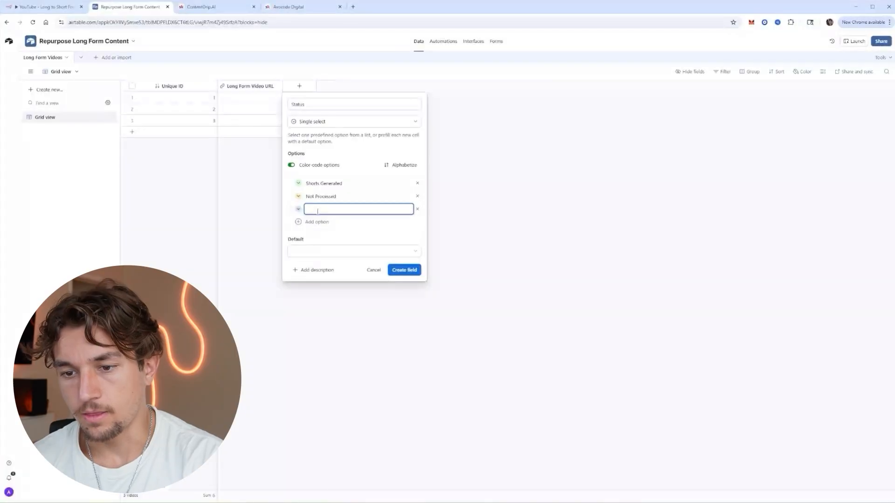
type("Failed Generating")
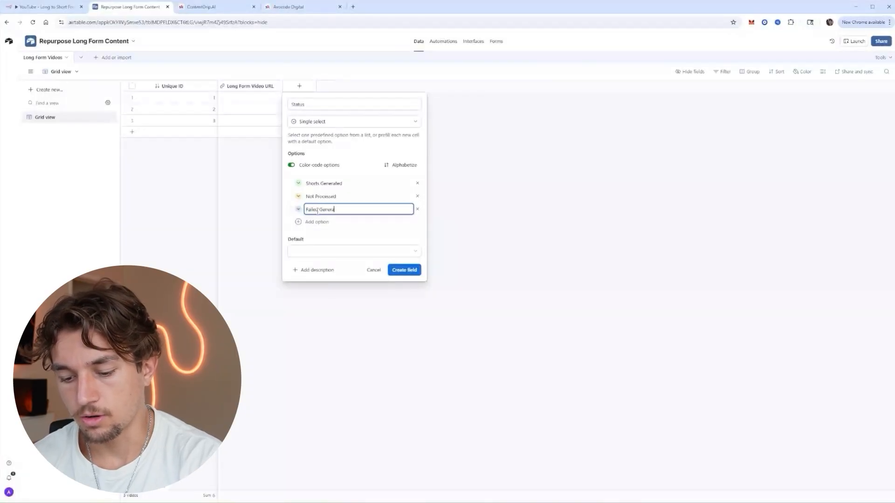
left_click(298, 209)
left_click(424, 219)
left_click(404, 270)
left_click(342, 86)
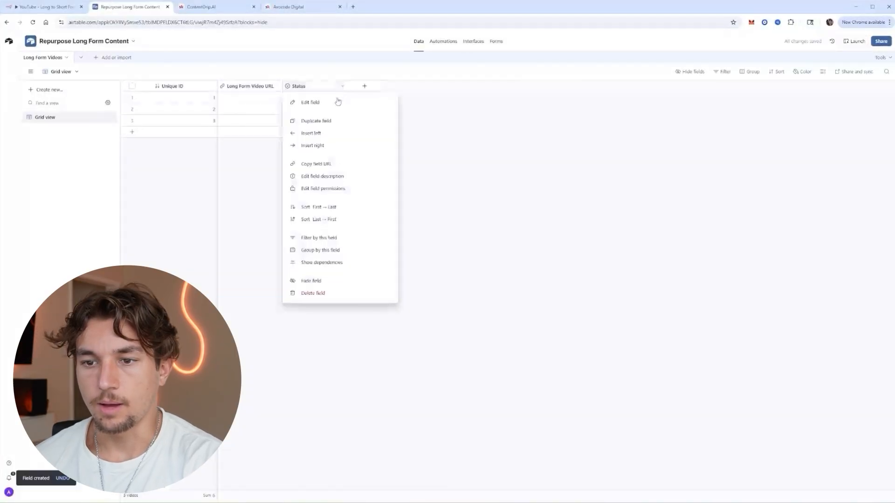
Make Not Processed the default value of the Status field.
left_click(334, 103)
left_click(303, 250)
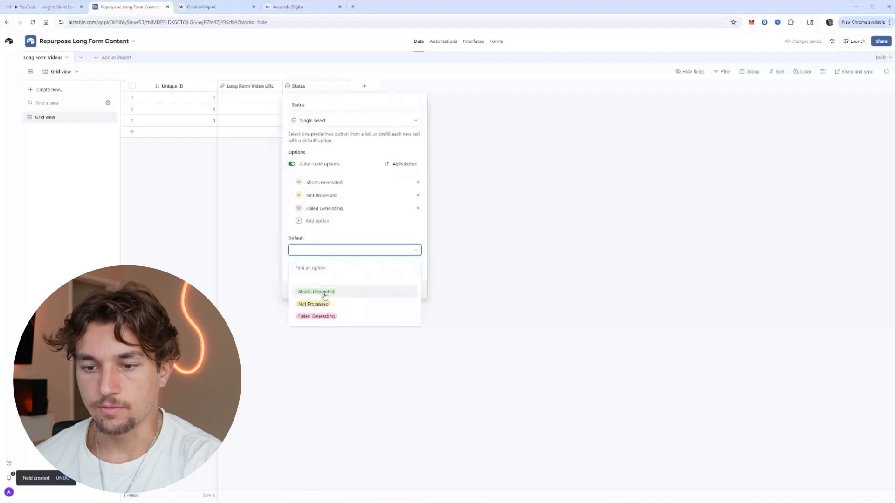
left_click(323, 304)
left_click(417, 270)
Add a date field named Processed Date.
left_click(365, 86)
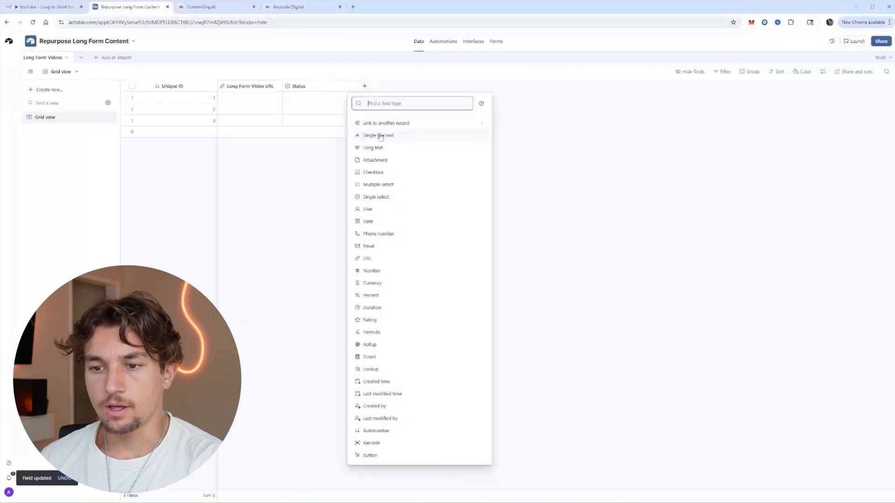
left_click(380, 223)
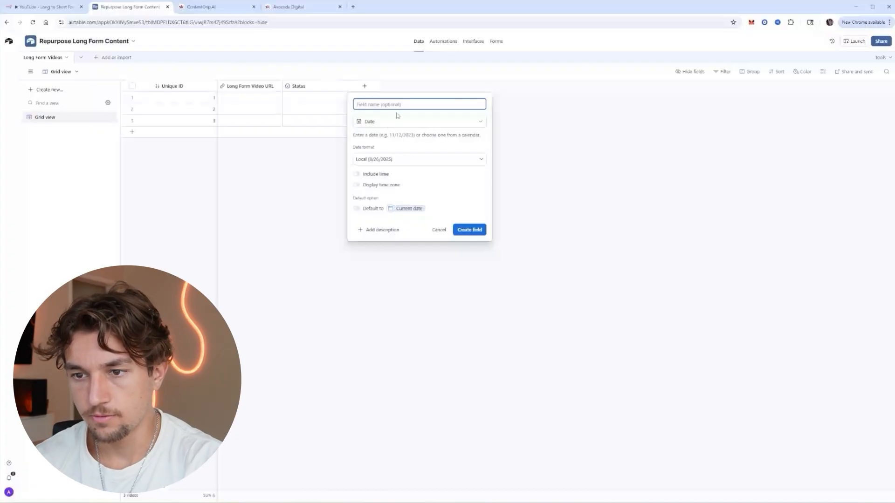
type("Processed Date")
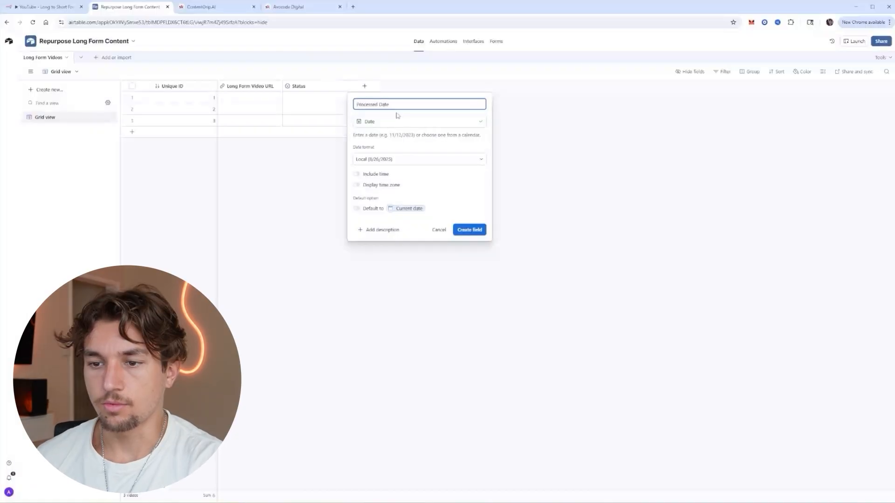
key("Return")
Add a link-to-record field pointing to a new table named Short Form Videos.
left_click(429, 87)
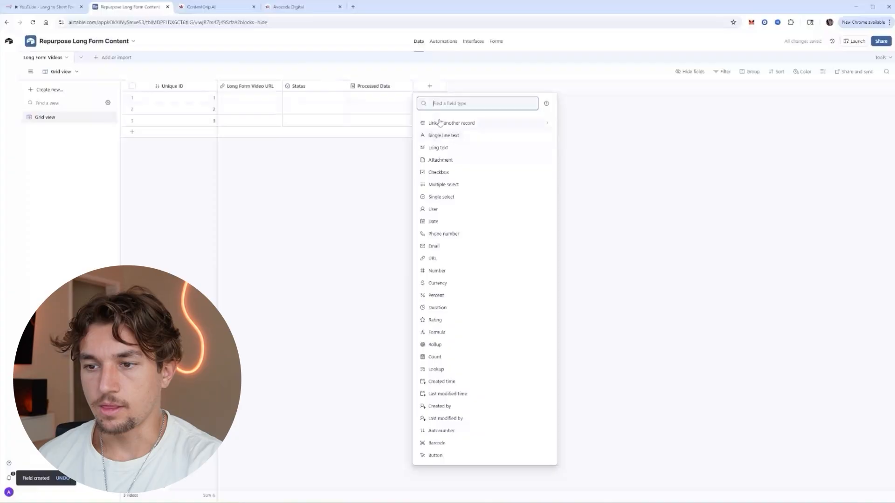
left_click(442, 124)
left_click(453, 131)
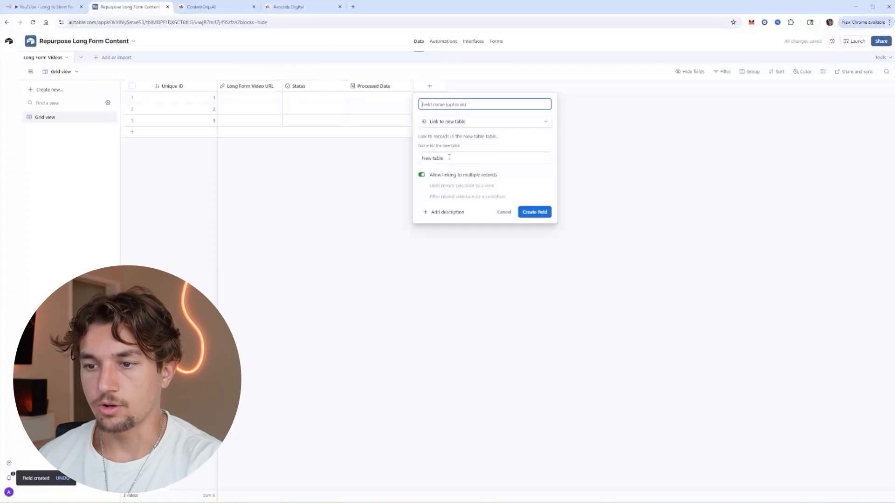
left_click(450, 159)
type("Short Form Videos")
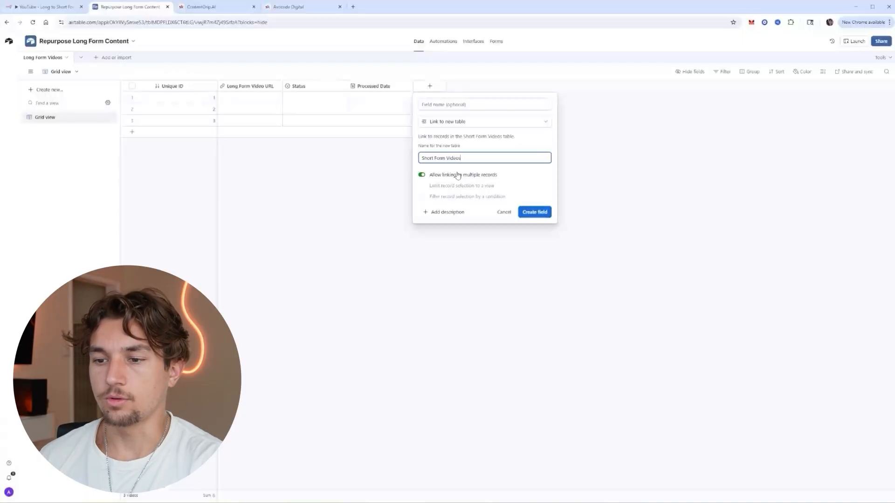
left_click(536, 212)
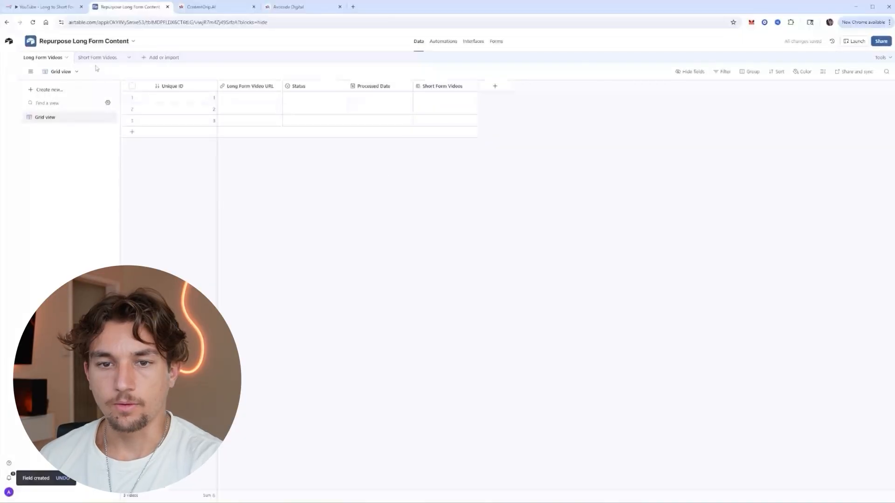
In Short Form Videos, turn the Name primary field into an auto-number field called Unique ID.
left_click(88, 58)
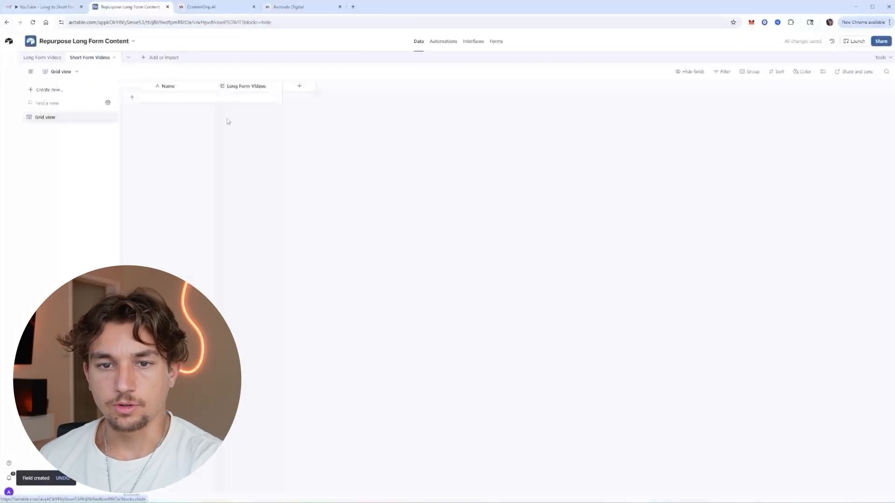
left_click(208, 89)
left_click(229, 103)
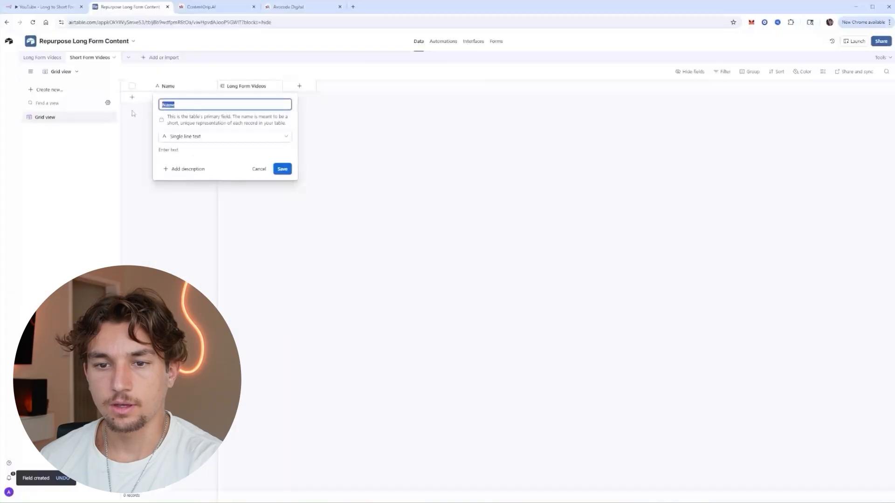
type("Unique ID")
left_click(219, 136)
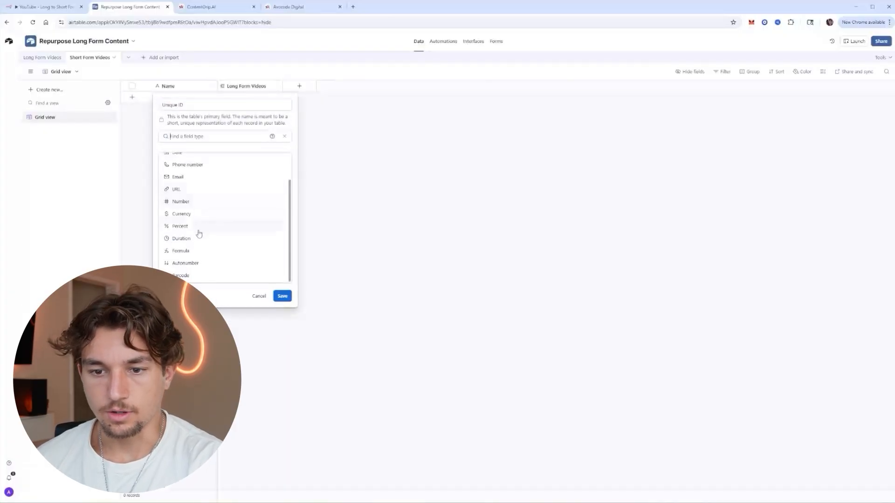
left_click(195, 269)
left_click(282, 176)
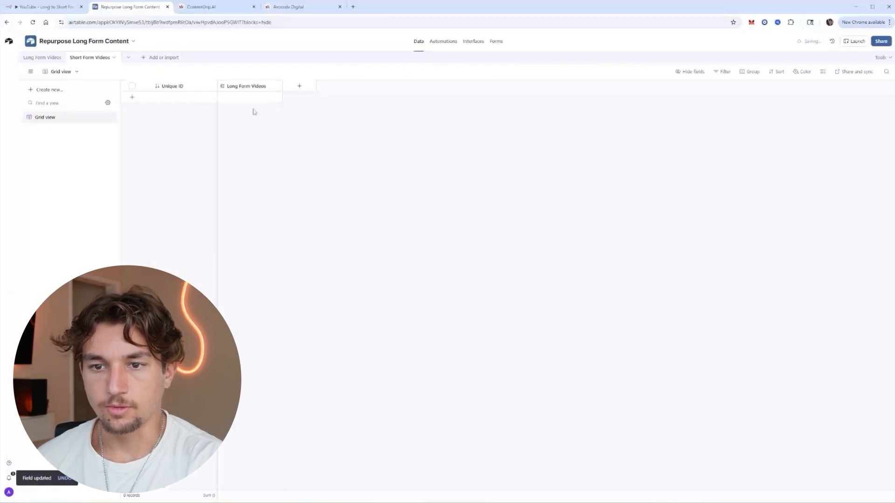
Add a URL field for the short-form video link and an Instagram Caption long-text field.
left_click(299, 87)
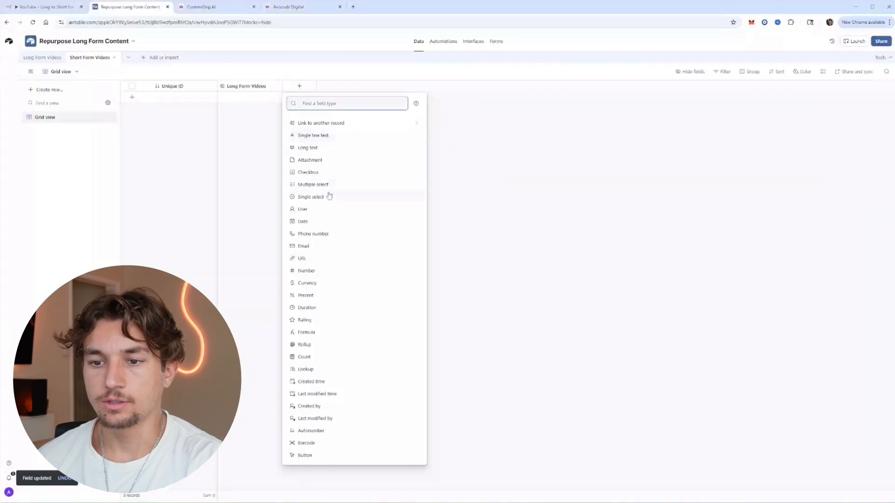
left_click(317, 258)
type("Sho")
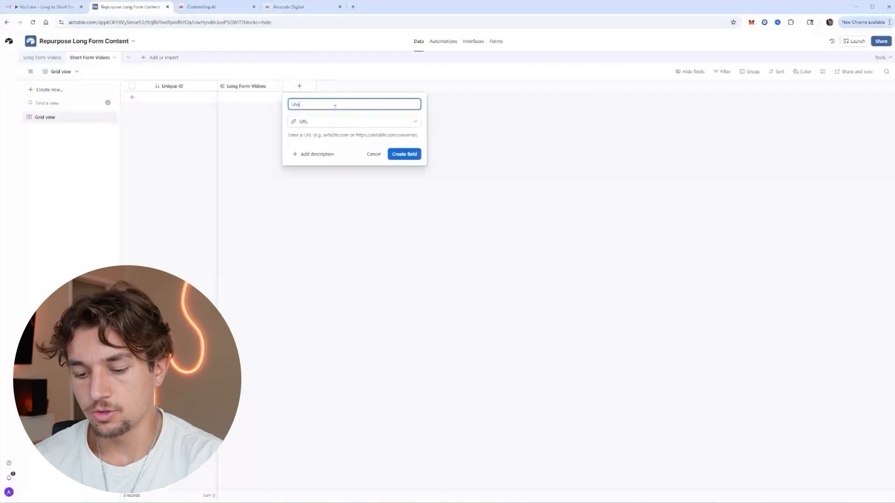
type("rt Form Video URLs")
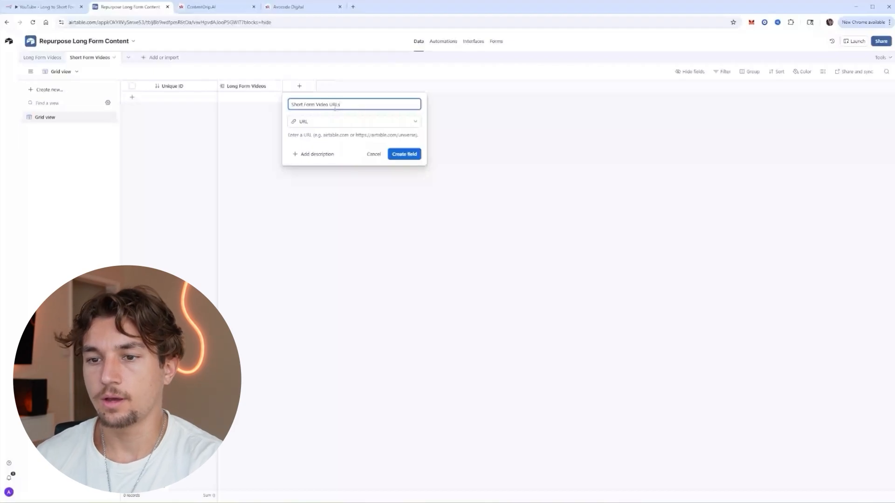
key("Return")
left_click(364, 86)
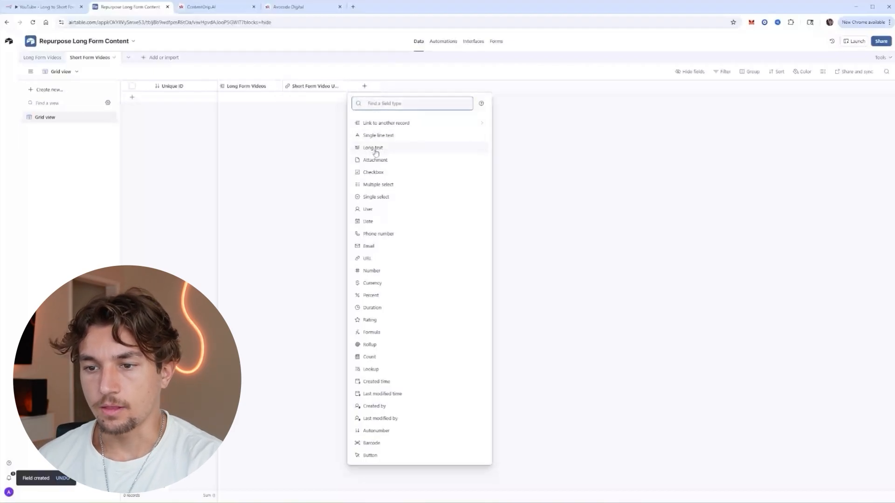
left_click(374, 148)
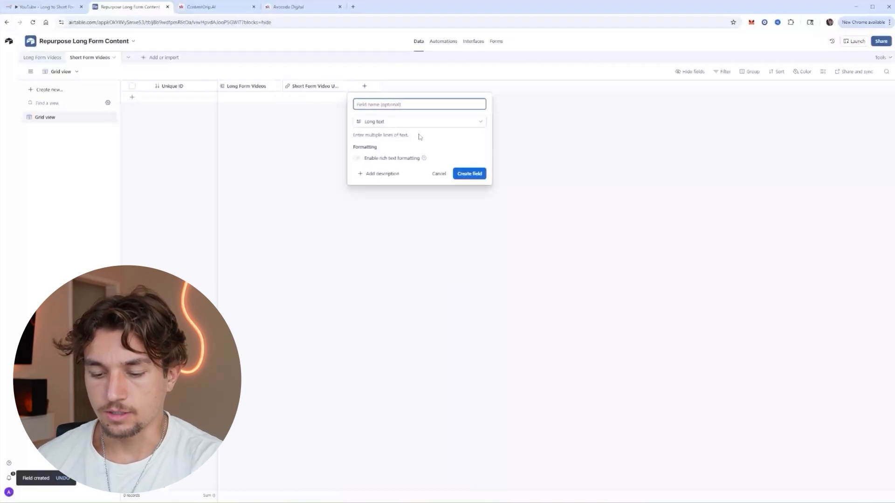
type("Insta")
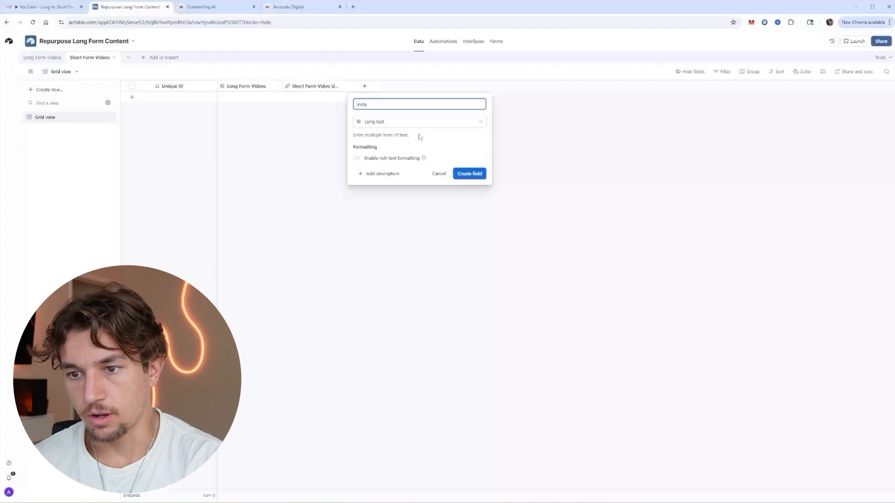
type("gram Caption")
key("Return")
Duplicate Instagram Caption twice, naming the copies YouTube Caption and LinkedIn Caption.
right_click(394, 89)
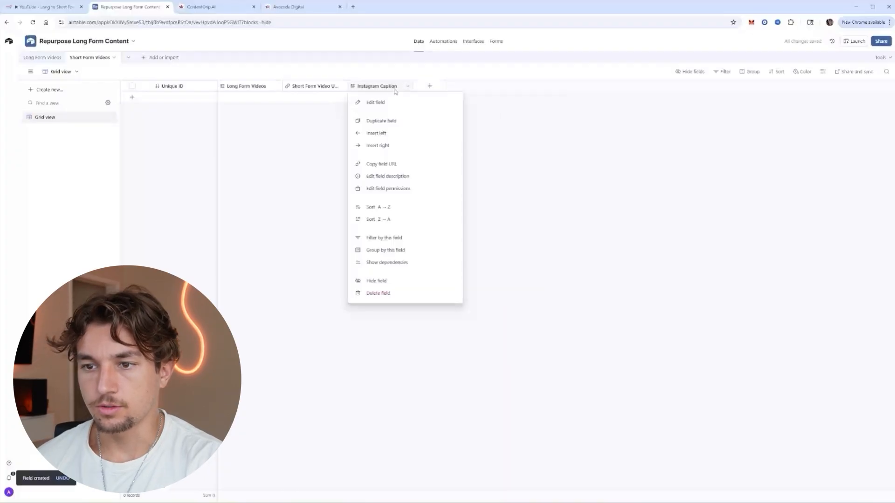
left_click(394, 123)
double_click(454, 89)
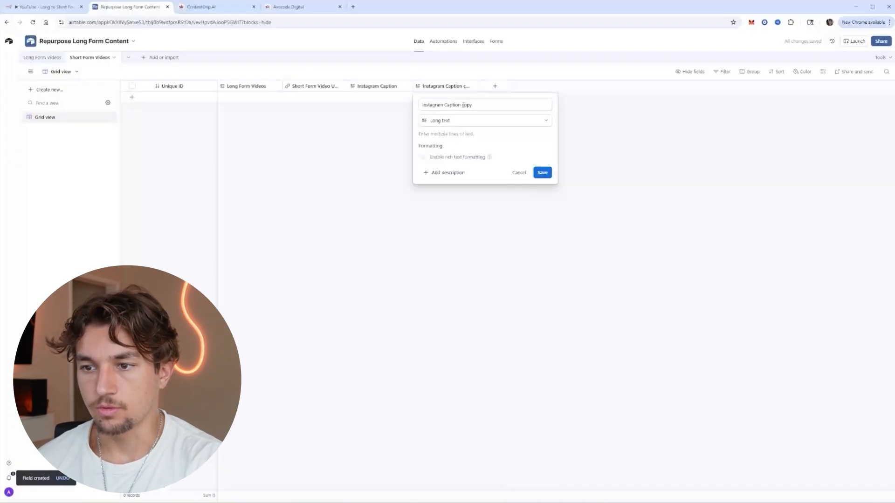
left_click(471, 106)
right_click(445, 86)
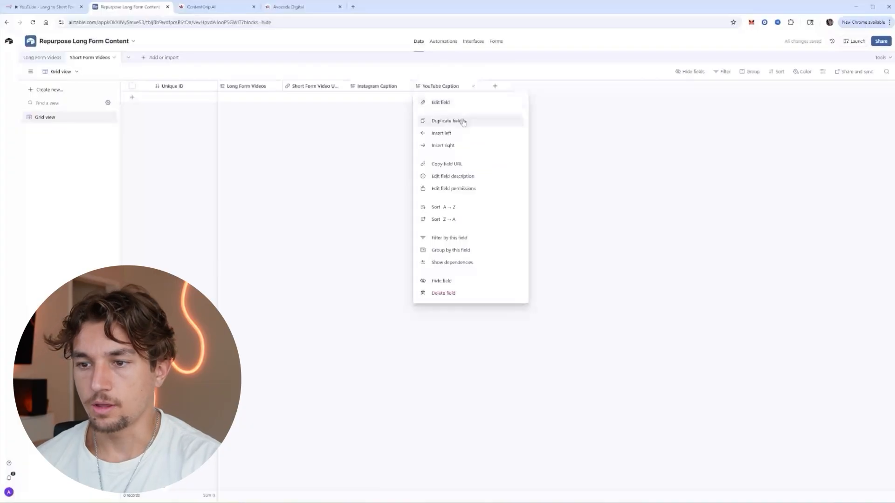
left_click(440, 120)
double_click(522, 89)
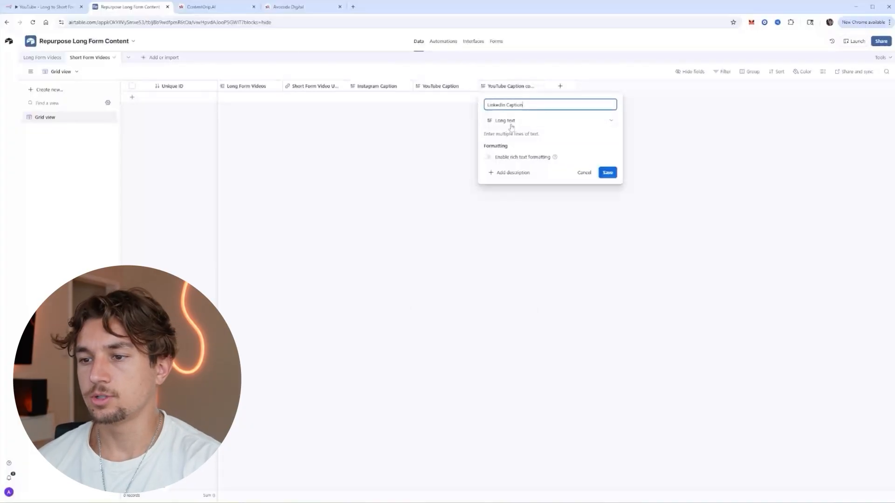
left_click(607, 172)
Add a Created time field to the table.
left_click(560, 86)
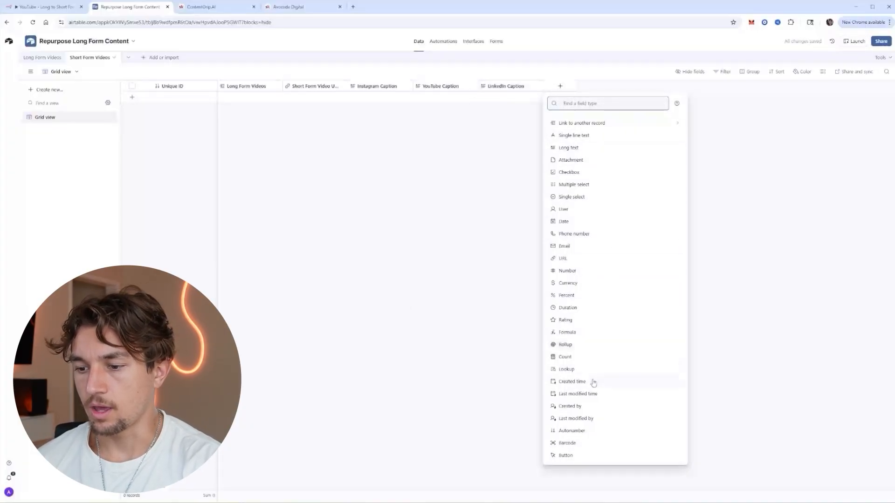
left_click(593, 382)
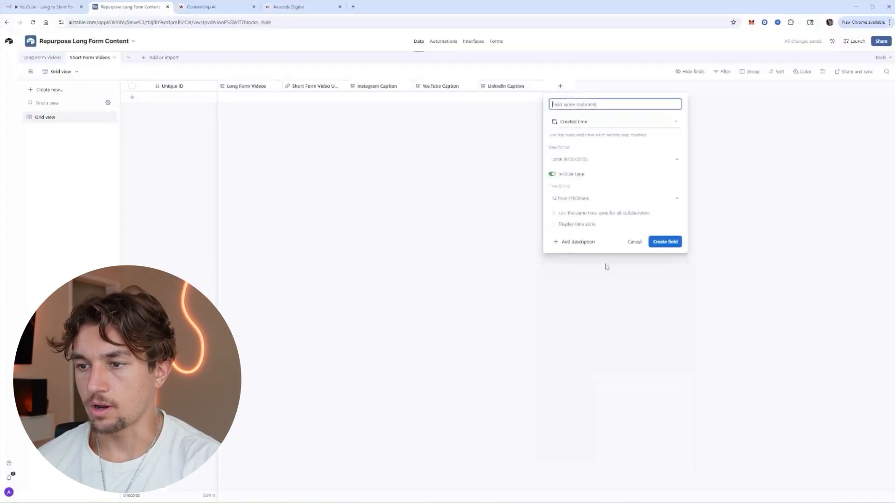
left_click(662, 241)
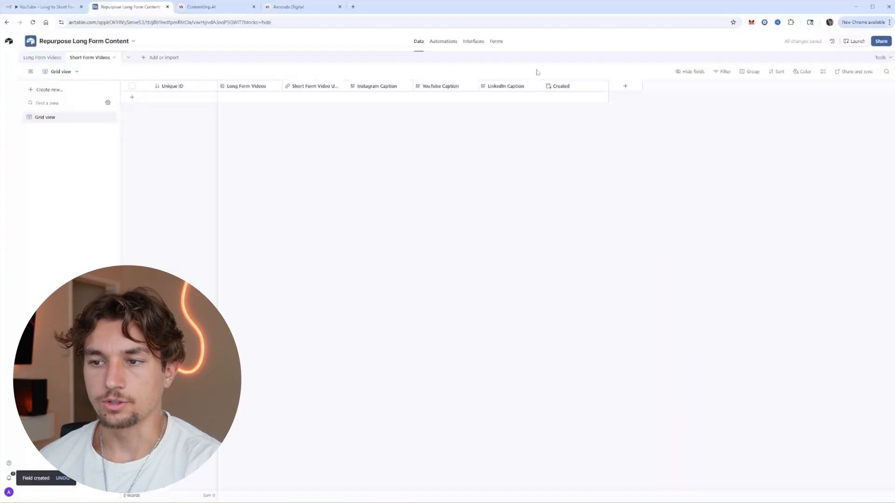
From the n8n workflows overview, create My workflow 2 and list its trigger options.
left_click(41, 58)
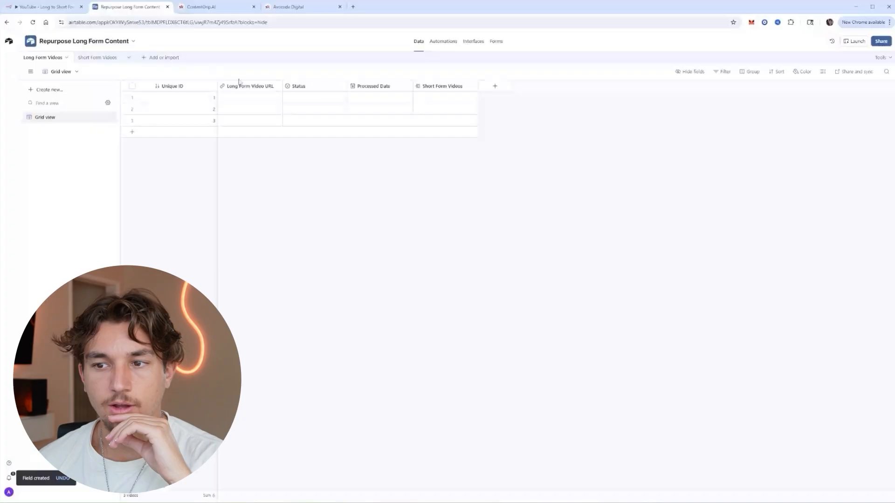
left_click(39, 8)
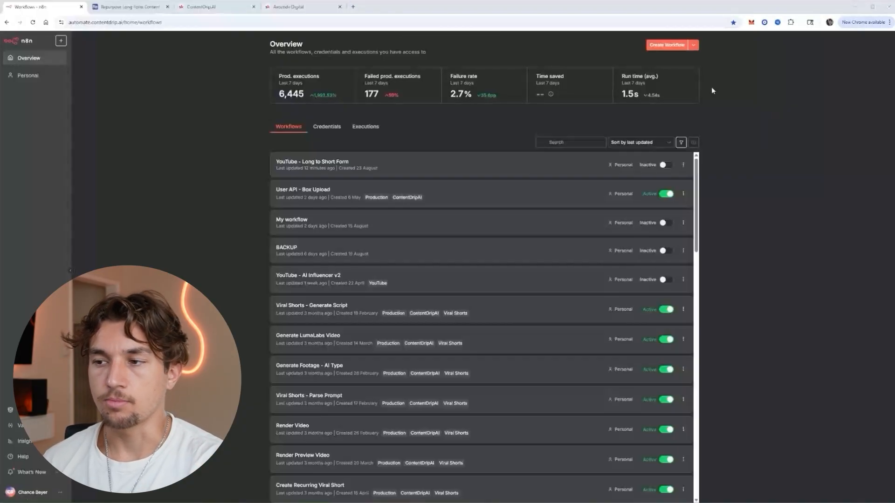
left_click(667, 45)
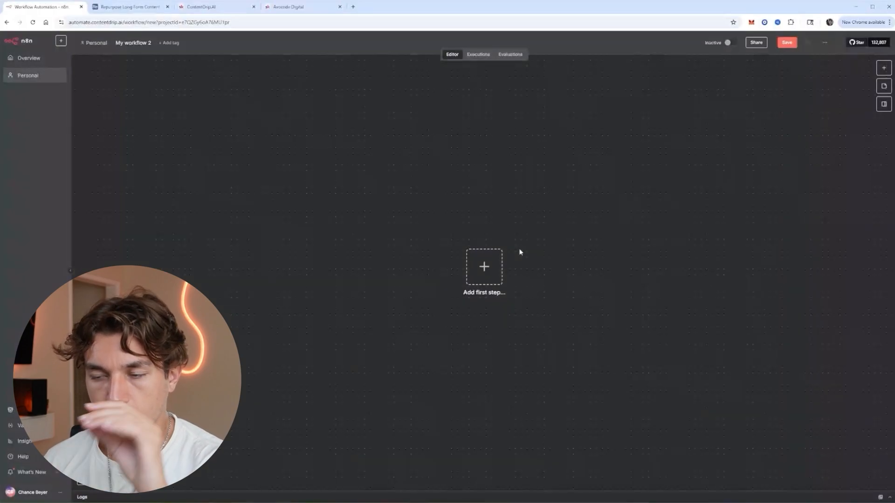
left_click(484, 268)
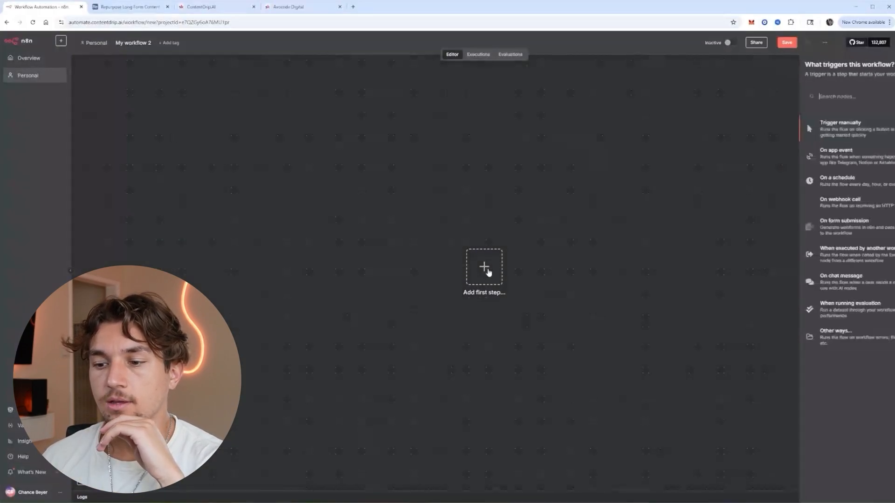
Add a Schedule Trigger with its interval set to Hours (every 1 hour).
type("sch")
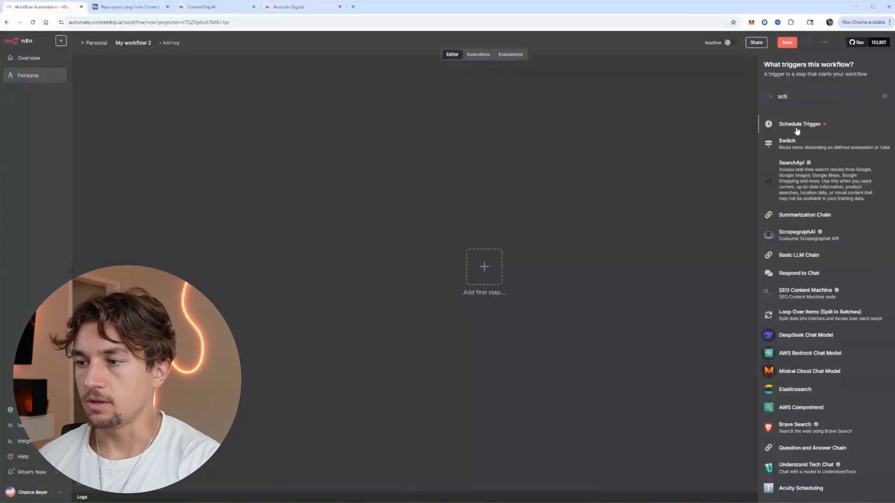
left_click(797, 126)
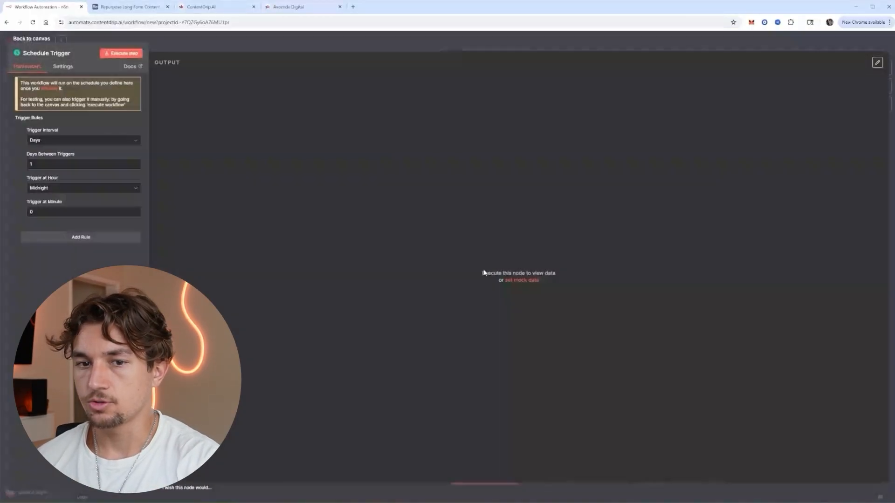
left_click(86, 145)
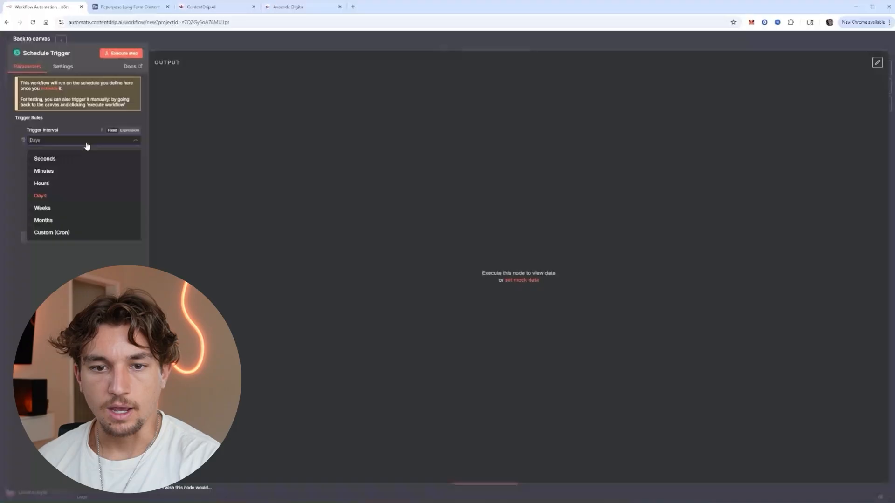
left_click(80, 183)
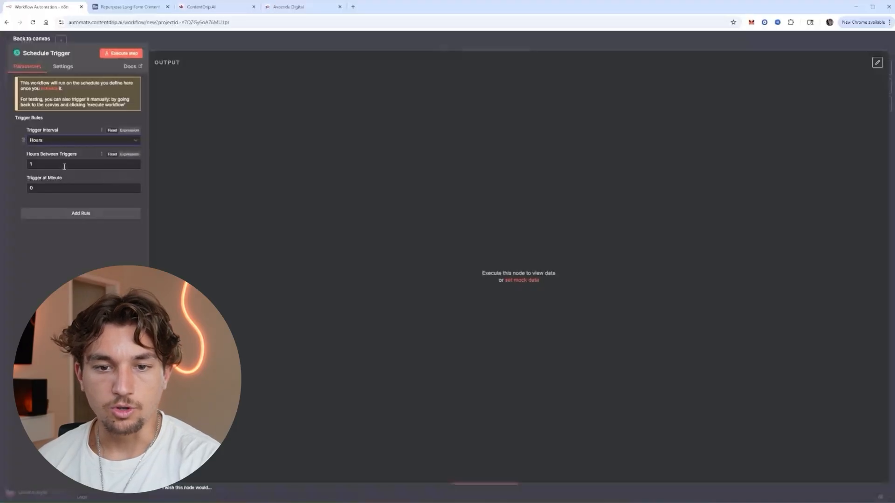
key("Escape")
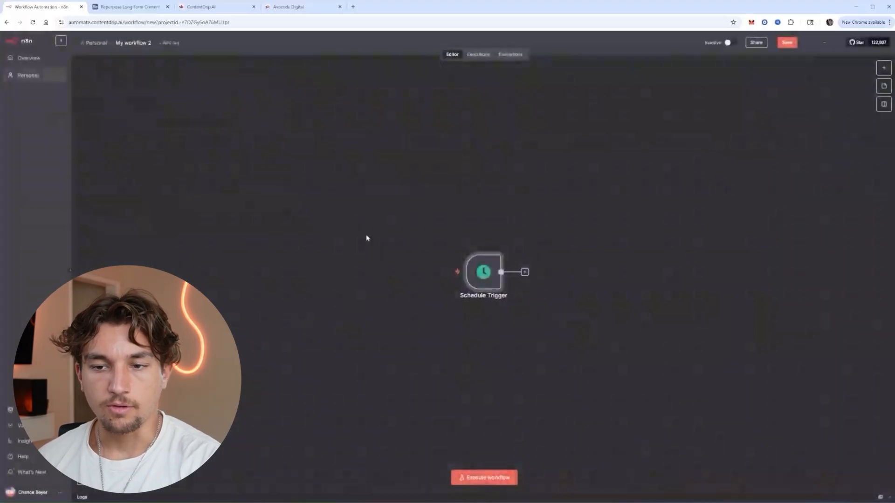
Add an Airtable Search records node after the trigger and check its Personal Access Token credential.
left_click(525, 273)
type("air")
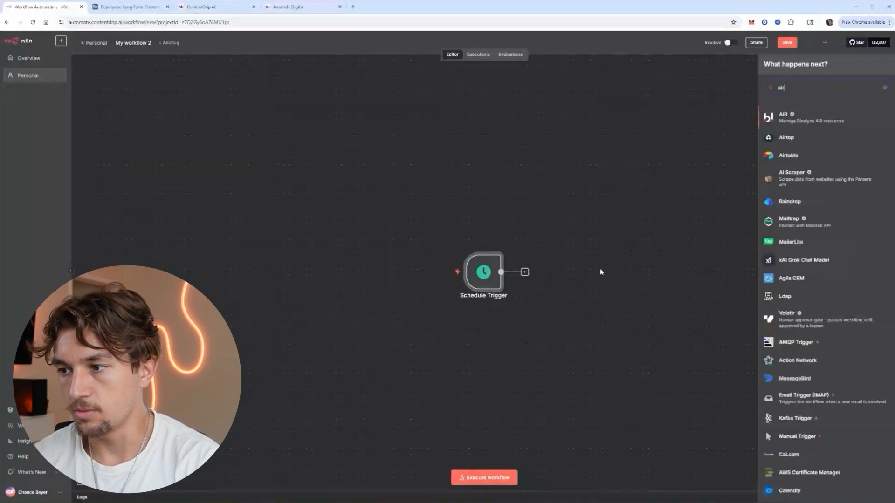
left_click(788, 155)
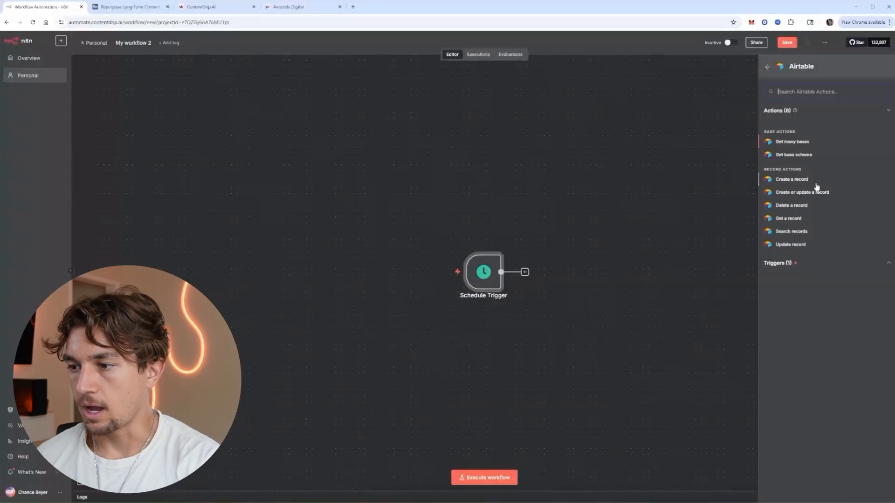
left_click(797, 232)
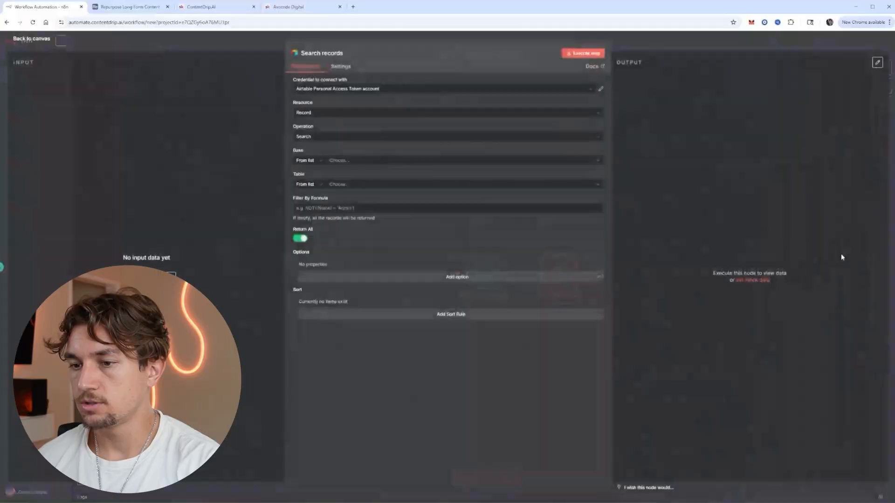
left_click(392, 95)
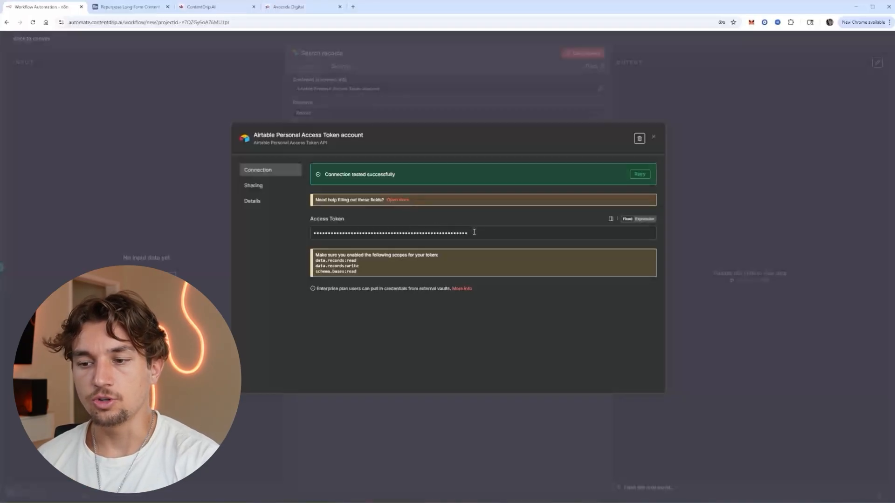
left_click(654, 138)
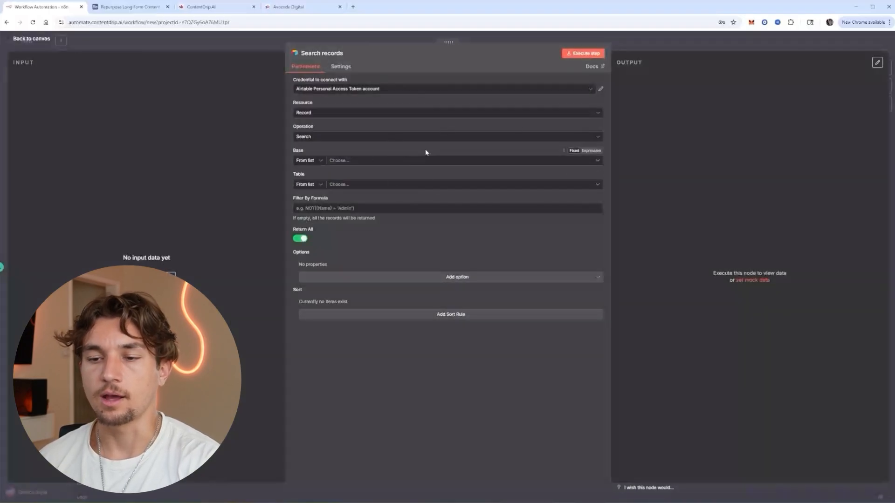
Rename the Airtable base by appending DEMO, making it Repurpose Long Form Content DEMO.
left_click(381, 161)
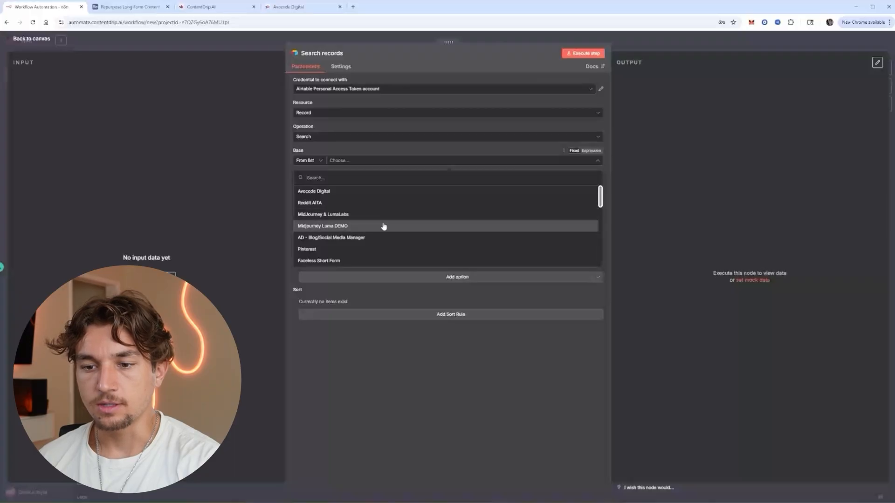
scroll(384, 225, "down", 10)
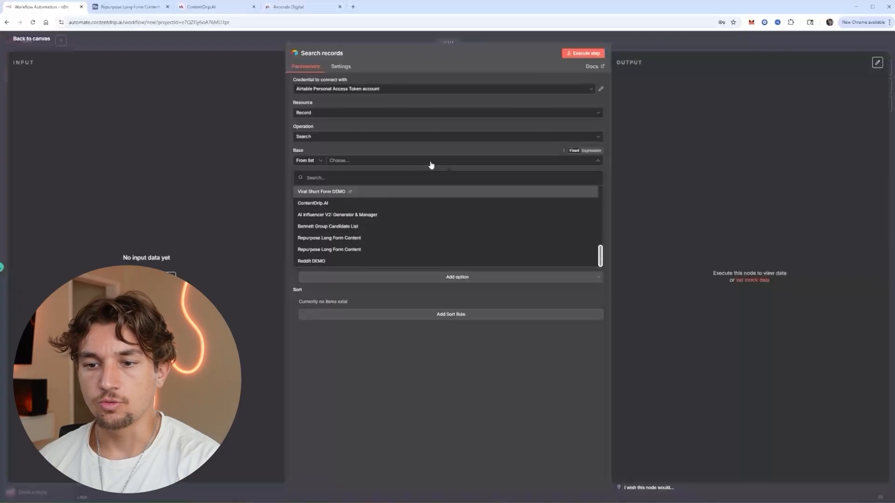
left_click(413, 146)
left_click(130, 7)
left_click(132, 43)
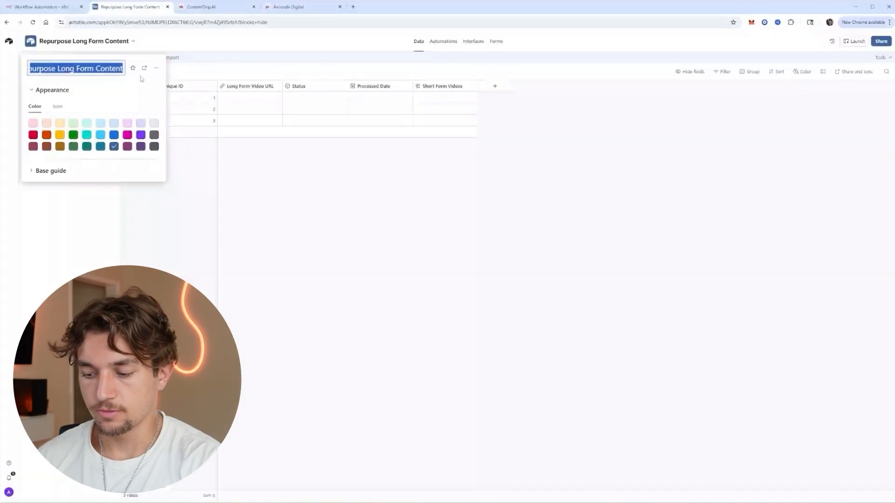
key("End")
type("DEMO")
key("Return")
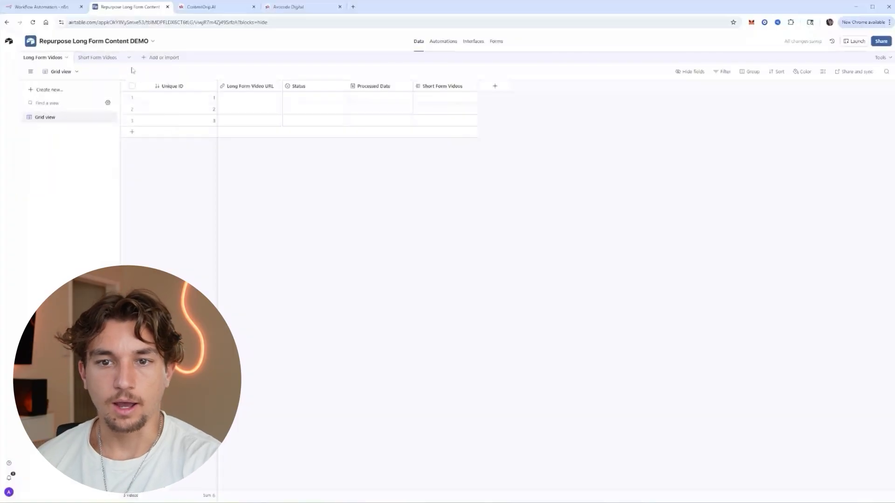
left_click(60, 10)
Point Search records at the Repurpose Long Form Content DEMO base and Long Form Videos table.
mouse_move(600, 161)
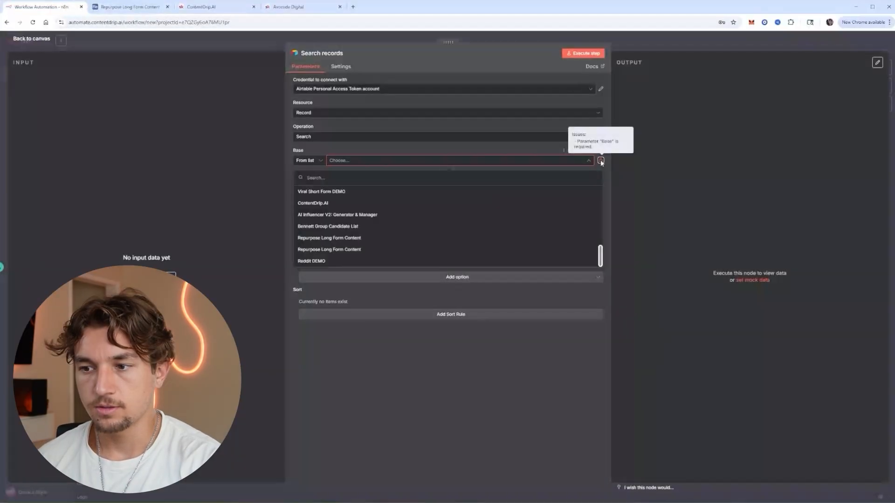
key("Escape")
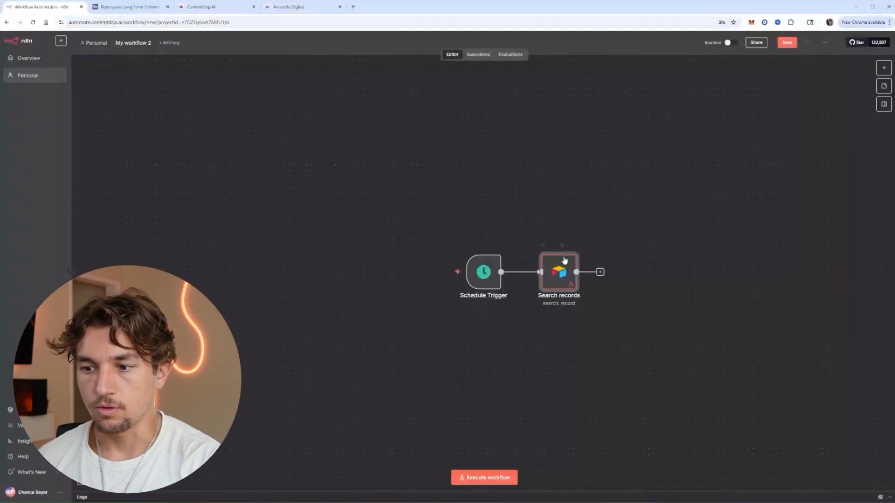
double_click(563, 260)
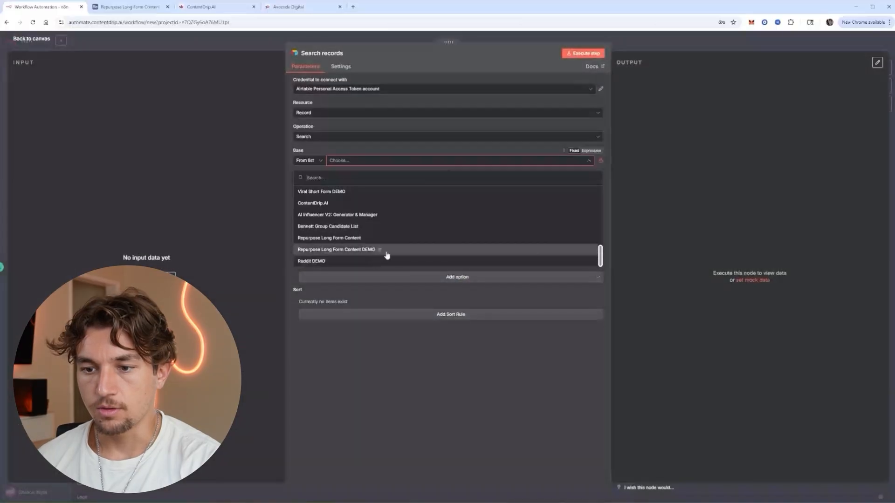
left_click(402, 252)
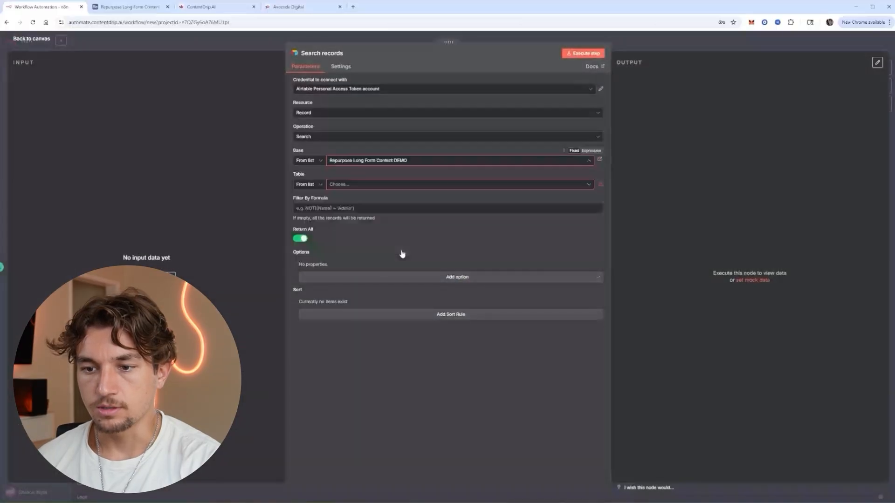
left_click(392, 185)
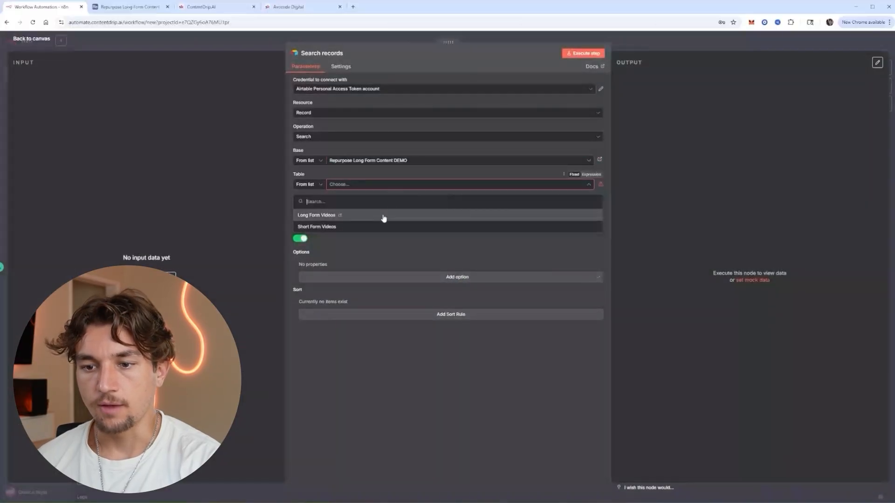
left_click(383, 217)
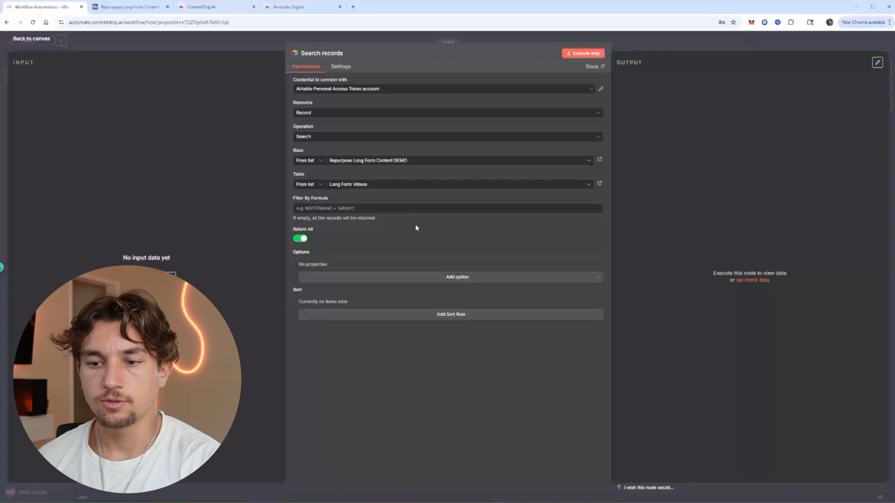
Filter for Status "Not Processed" and limit the results to 1 record.
type("{Status}=\"Not Processed\"")
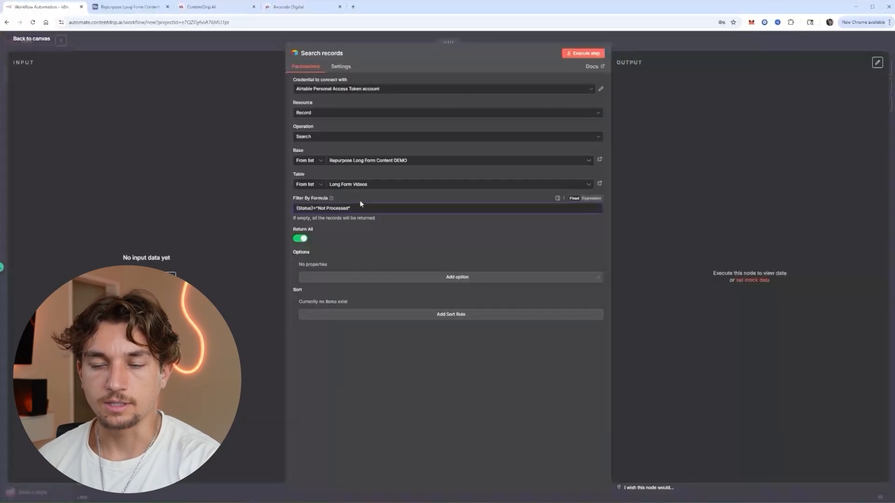
left_click(300, 238)
left_click_drag(317, 264, 281, 262)
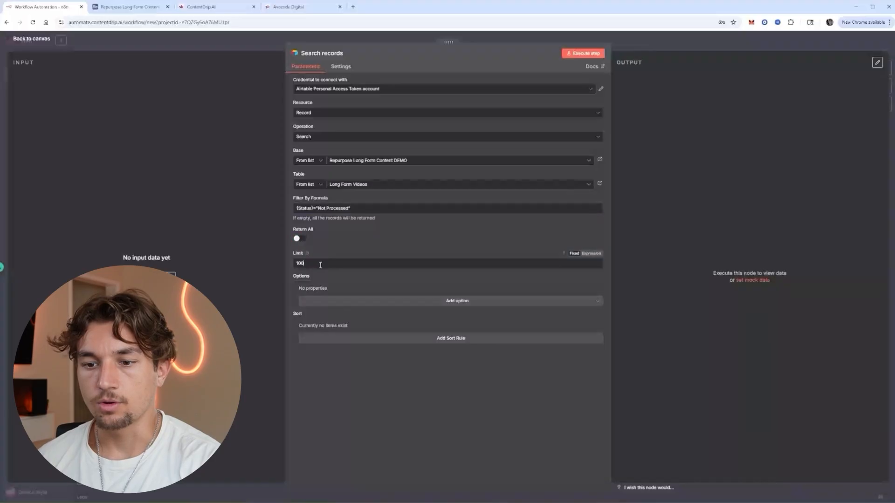
type("1")
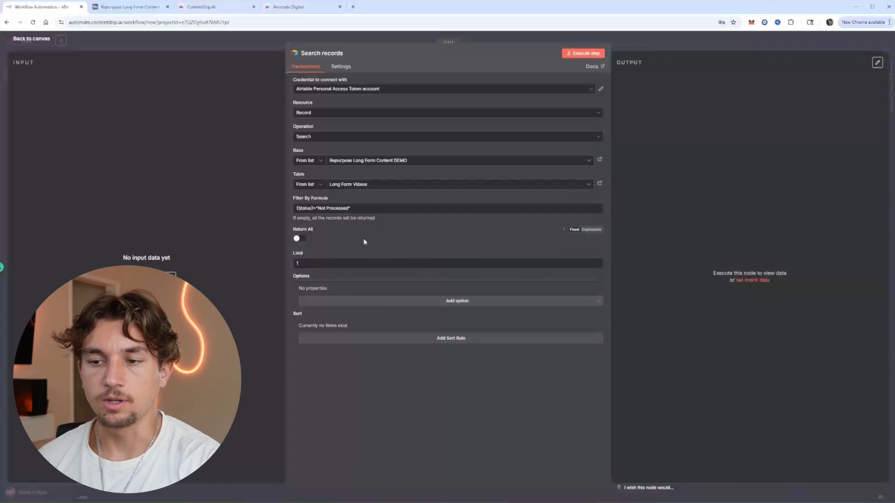
key("Escape")
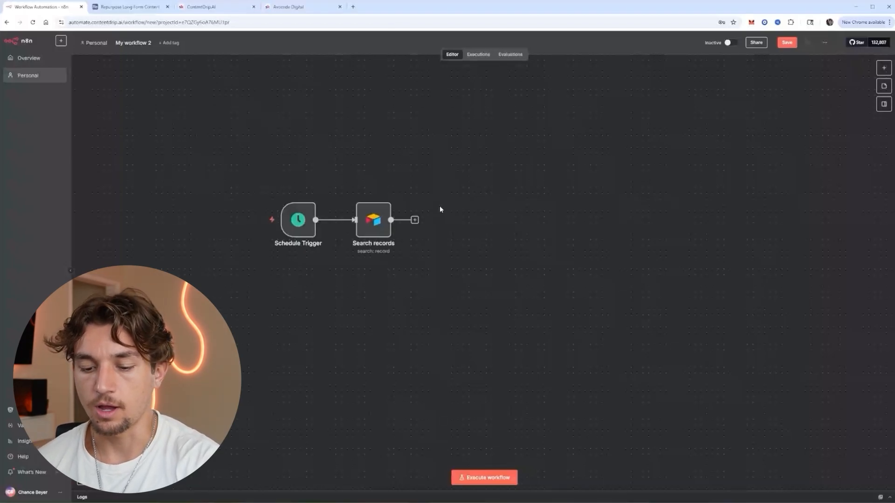
Add an HTTP Request node that POSTs to the Klap video-to-shorts URL.
left_click(414, 219)
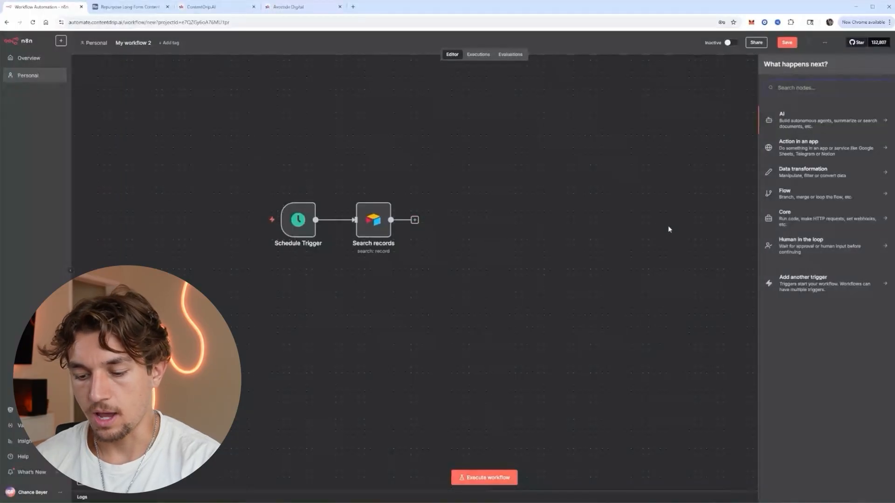
type("htt")
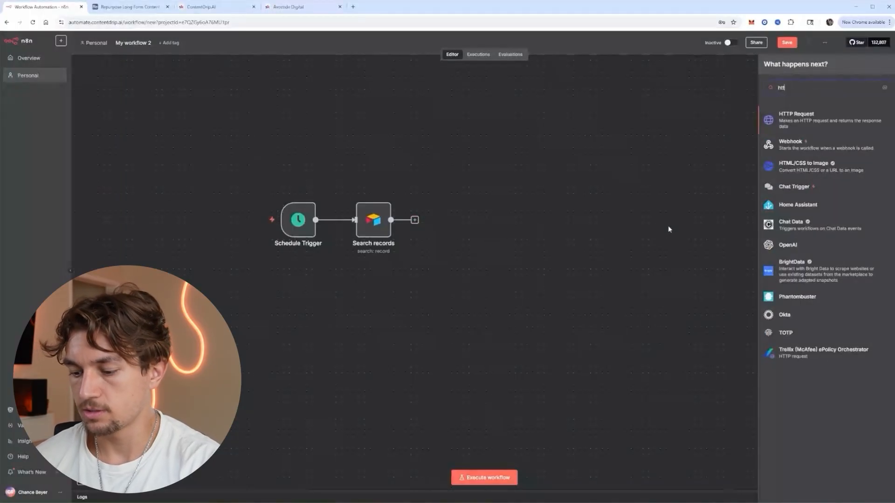
key("Return")
left_click(379, 104)
left_click(344, 183)
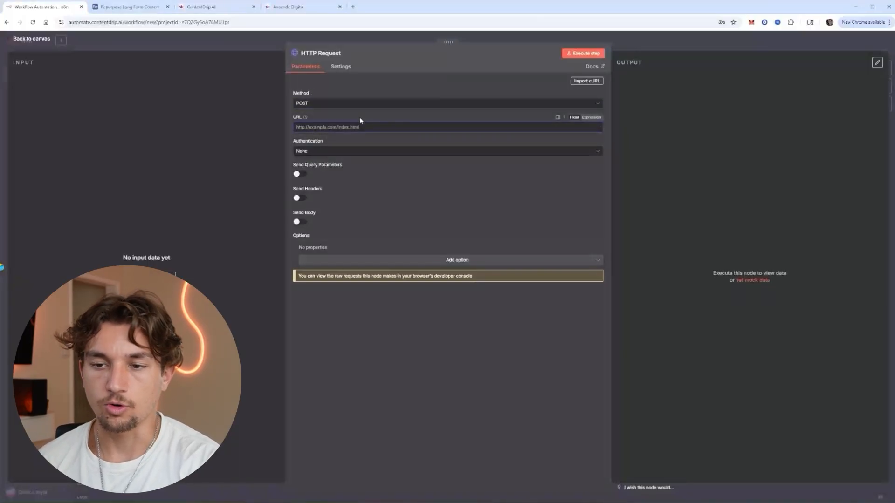
type("https://api.klap.app/v2/tasks/video-to-shorts")
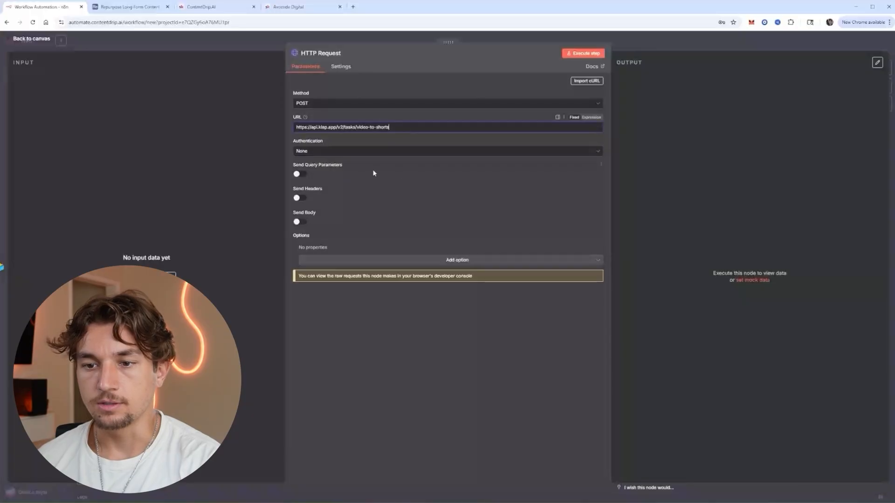
Authenticate the request with Generic Credential Type using the Bearer Auth account.
left_click(367, 153)
left_click(370, 203)
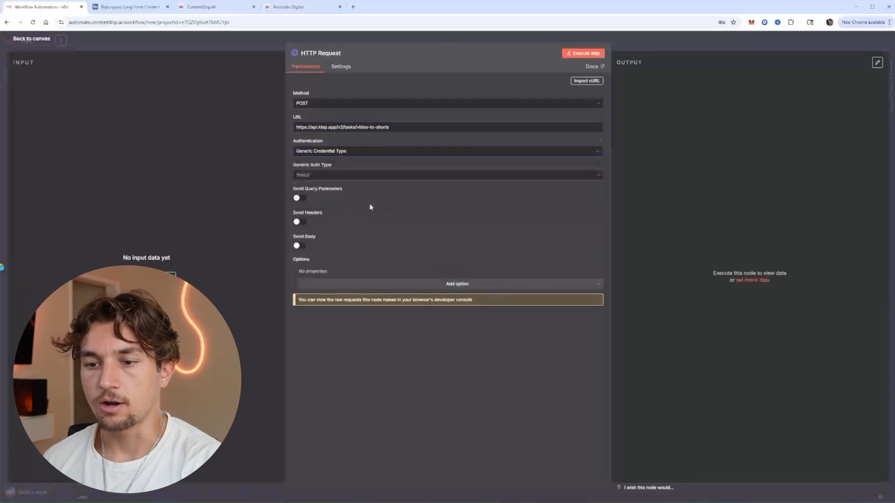
left_click(373, 177)
left_click(364, 205)
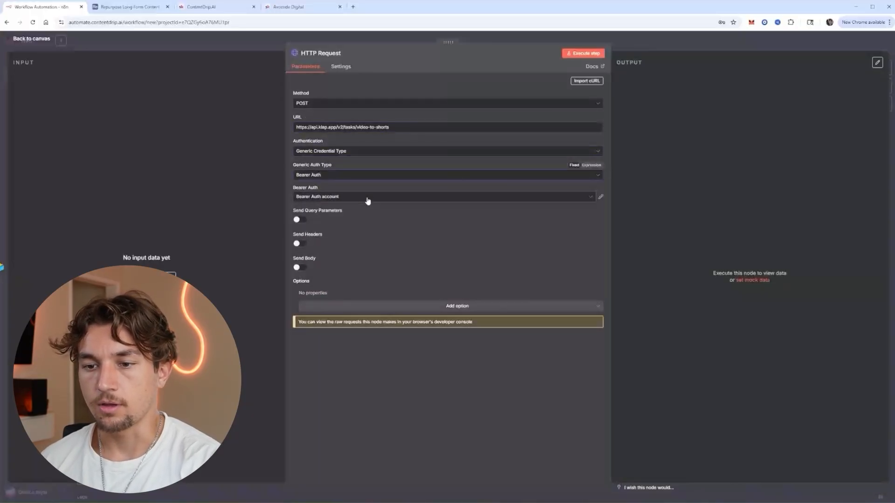
left_click(600, 199)
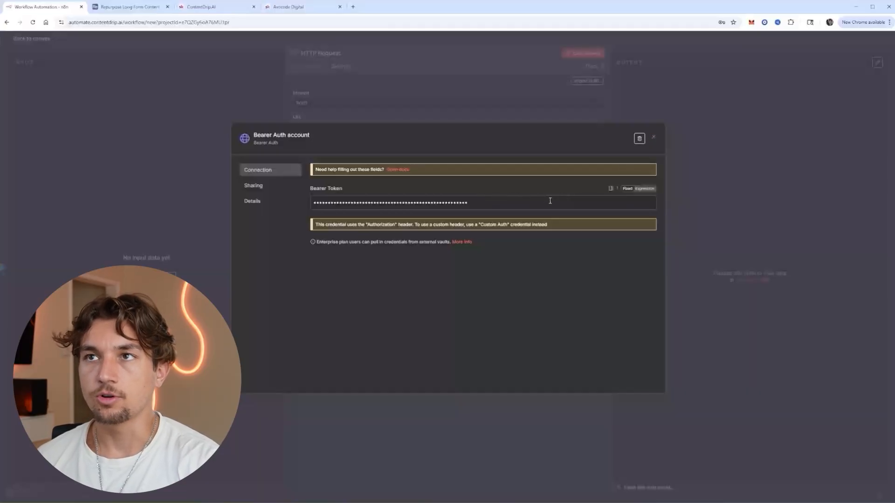
left_click(654, 137)
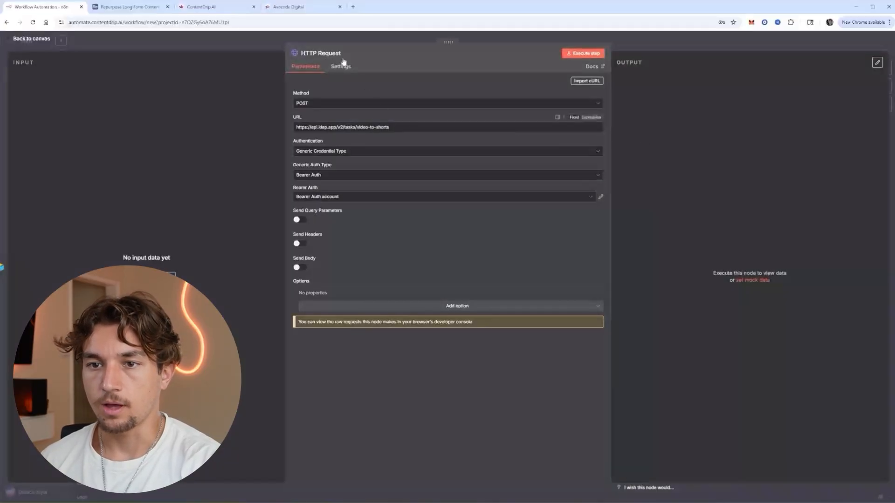
left_click(353, 6)
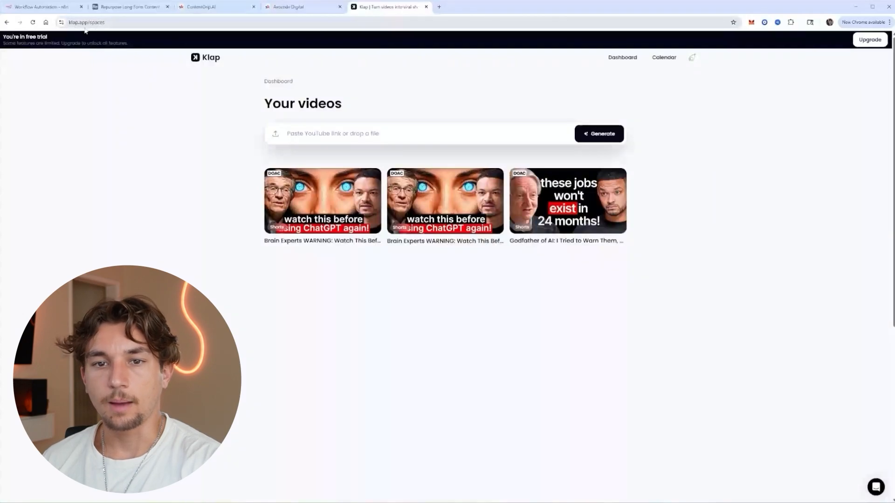
On Klap's API page, generate a new API key and then delete it.
left_click(691, 57)
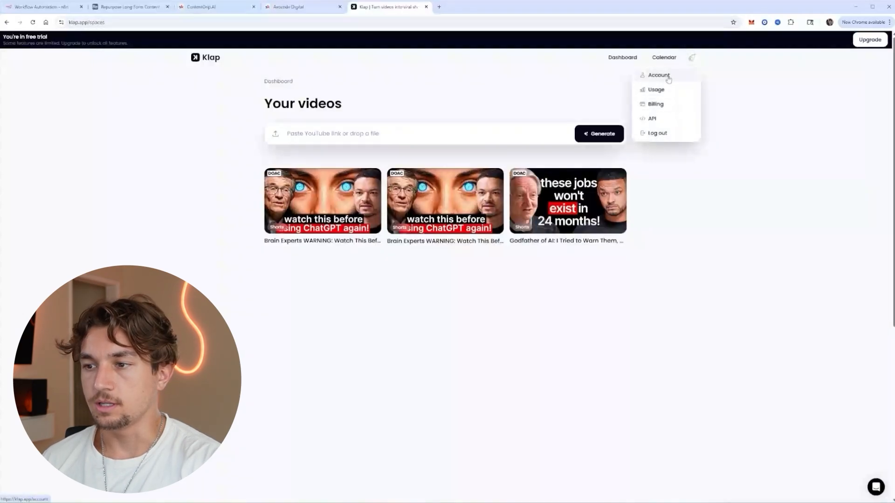
left_click(652, 119)
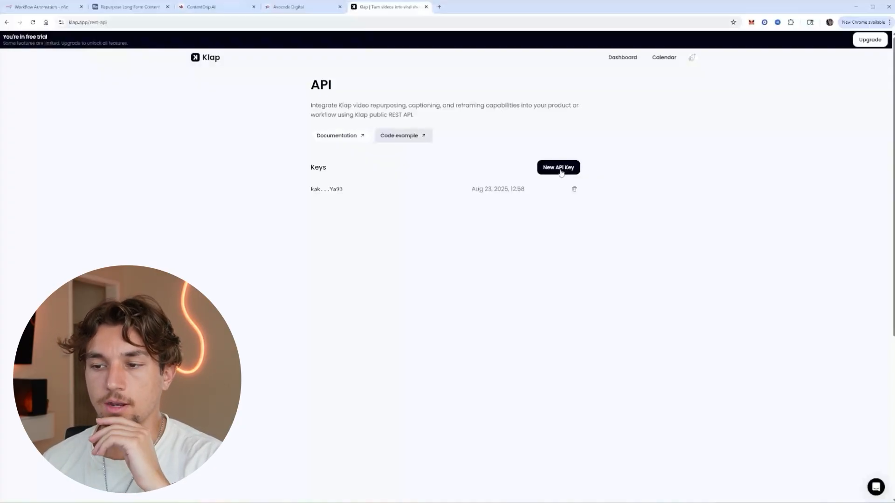
left_click(561, 172)
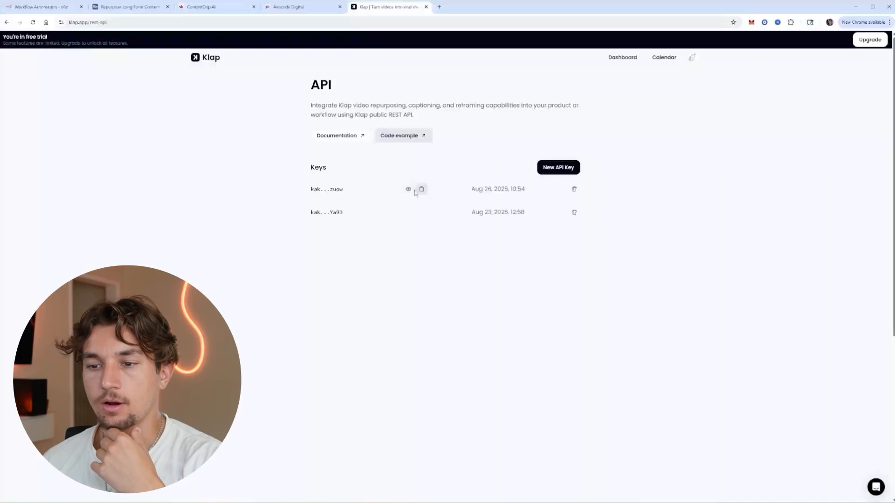
left_click(574, 189)
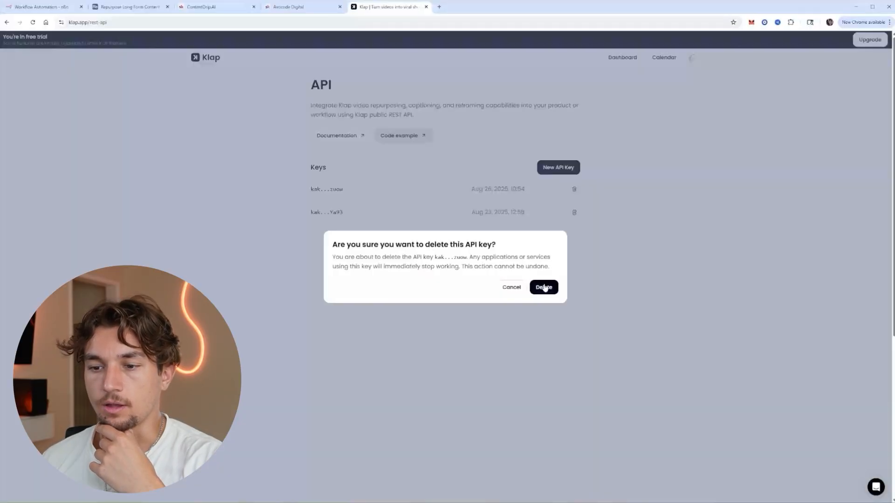
left_click(544, 287)
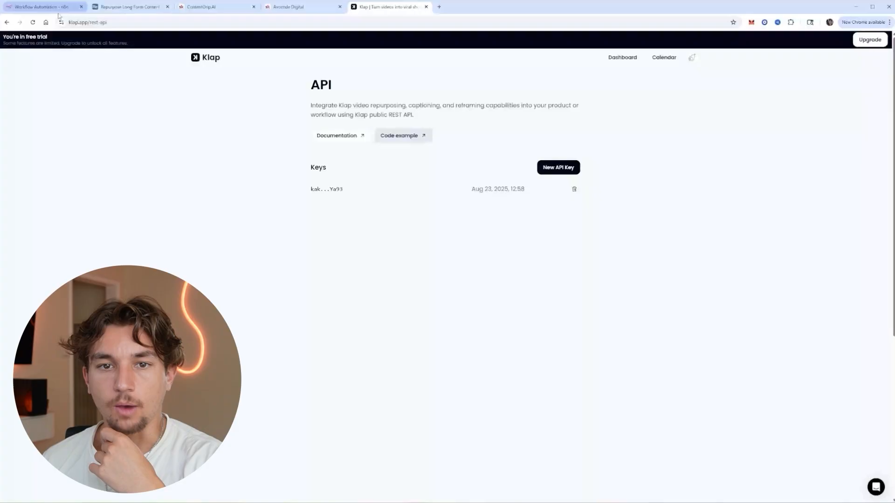
left_click(41, 7)
Replace the Bearer Auth credential's token with the Klap API key.
left_click(600, 197)
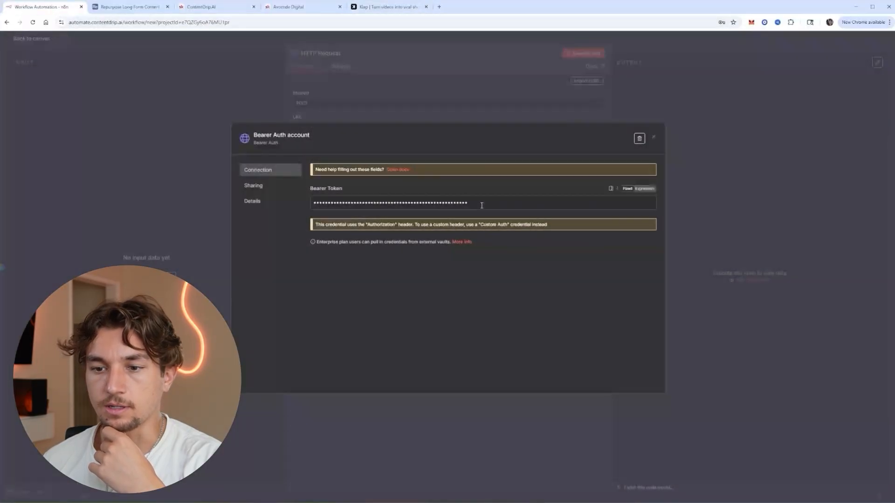
left_click(431, 203)
key("ctrl+a")
key("ctrl+v")
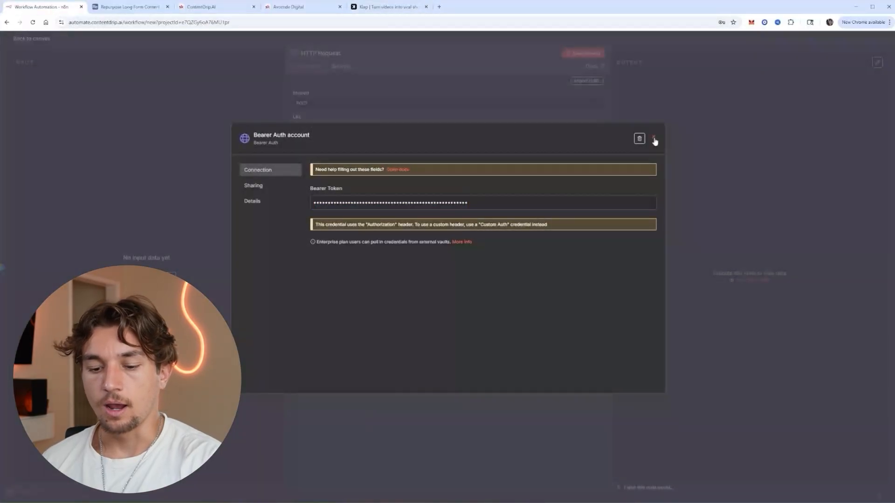
left_click(653, 138)
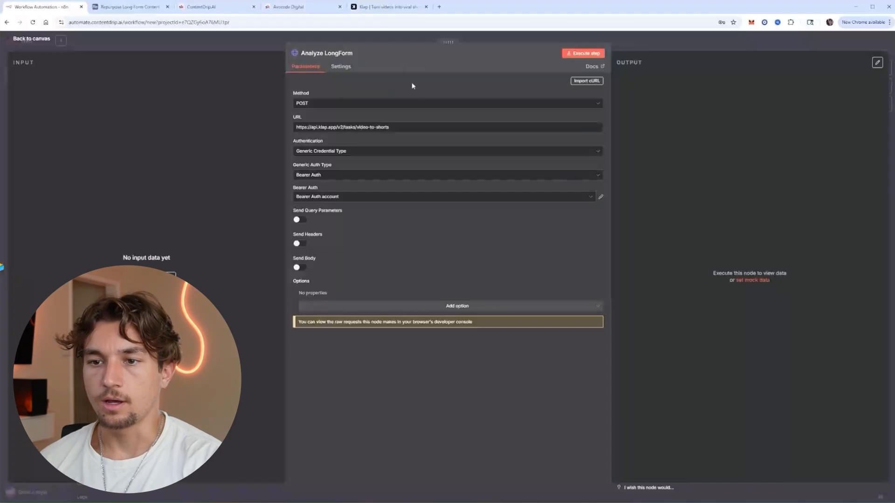
Send a JSON body with the Long Video URL, 2 clips, 1080×1920, captions and 15–60 s durations.
left_click(301, 268)
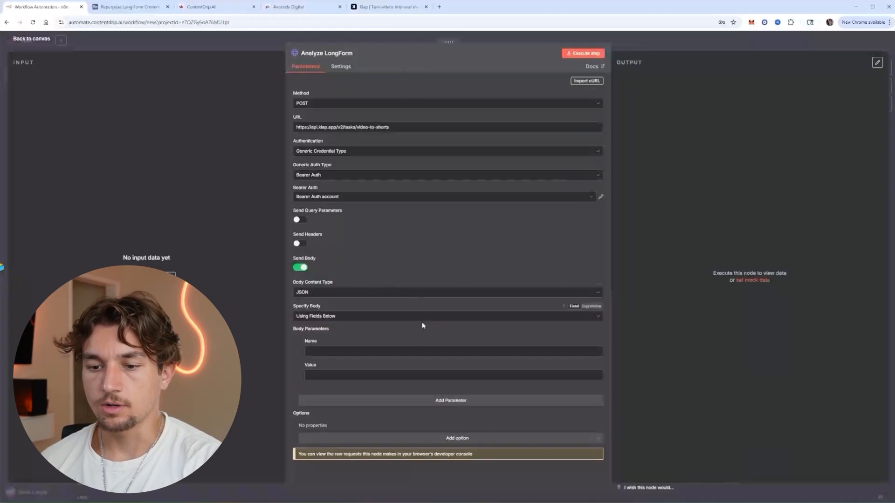
left_click(354, 317)
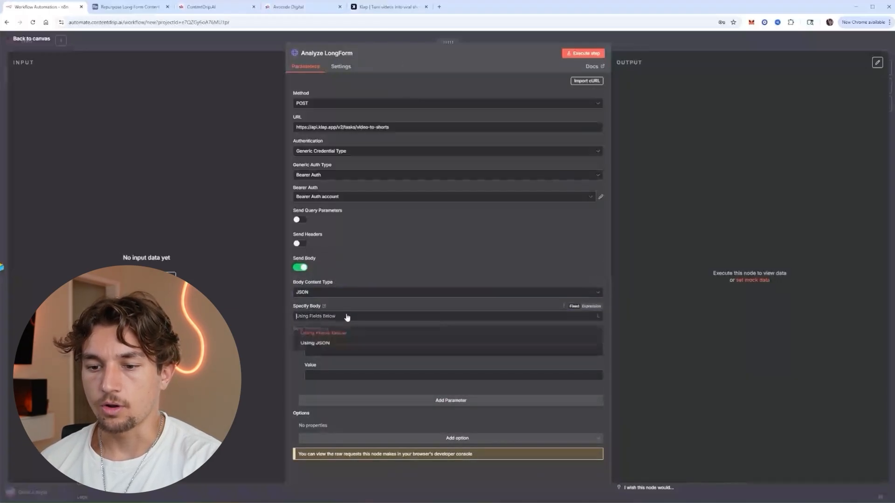
left_click(340, 343)
left_click(339, 342)
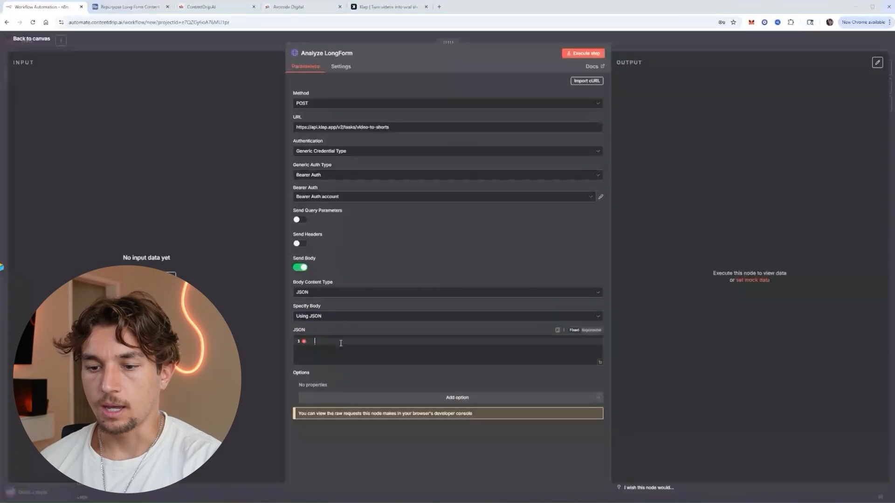
key("ctrl+v")
scroll(510, 362, "down", 5)
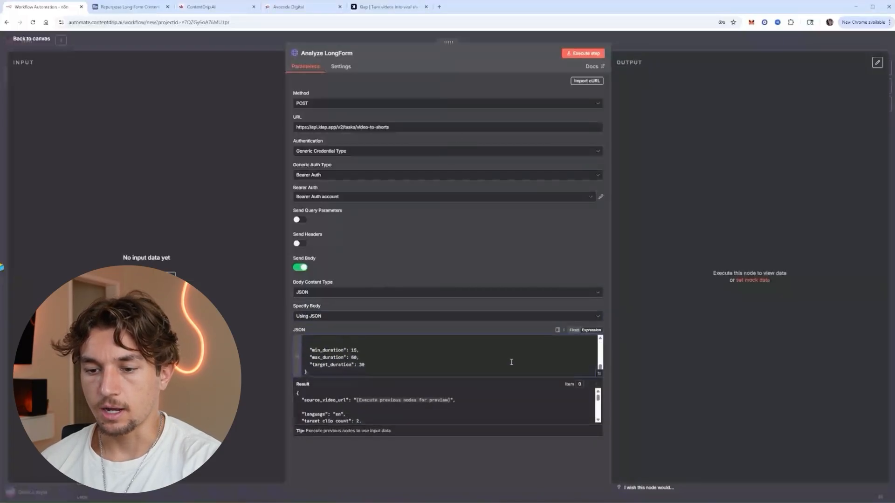
scroll(508, 362, "up", 5)
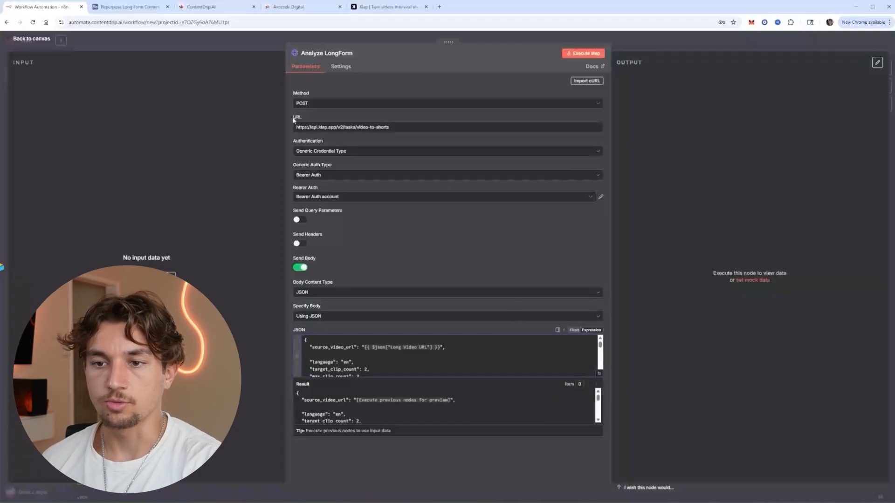
scroll(467, 360, "down", 3)
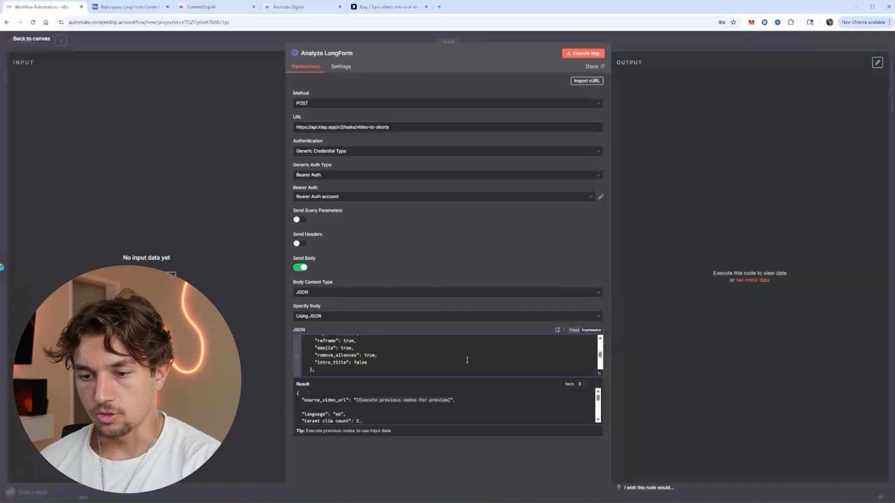
scroll(467, 360, "up", 4)
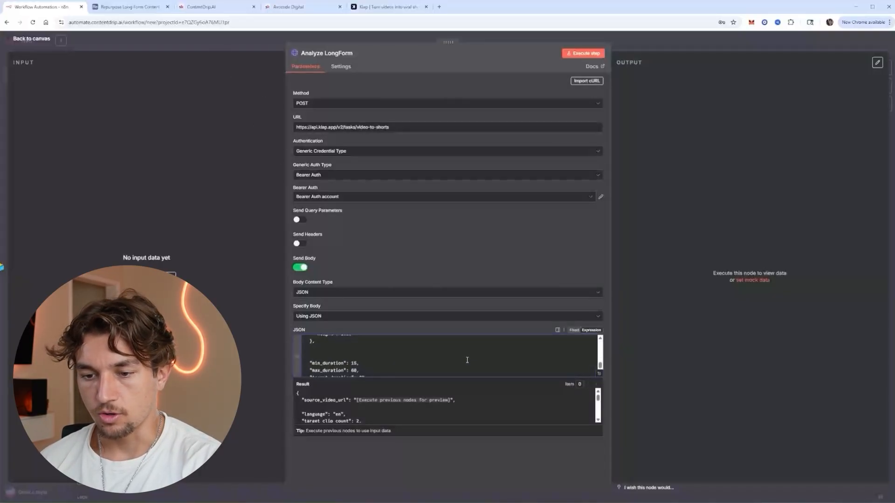
left_click(599, 374)
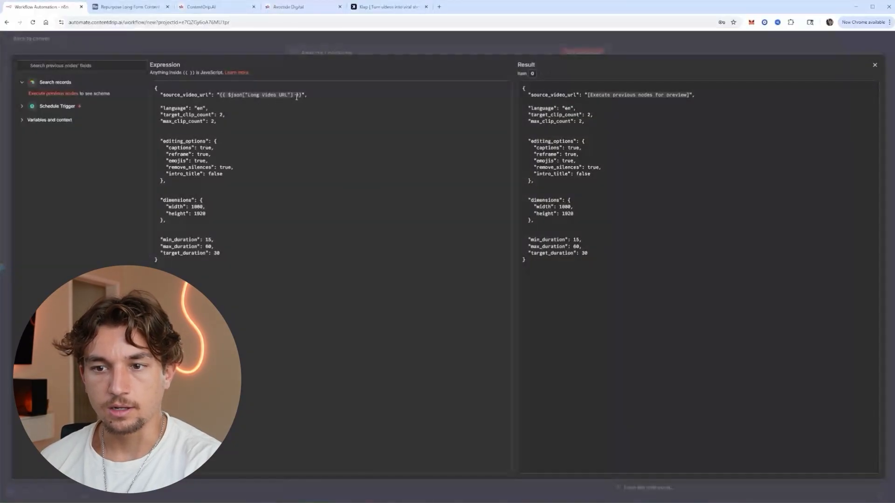
Review the long video URL expression and clip settings in the Analyze LongForm request body.
left_click_drag(303, 95, 282, 94)
left_click(232, 103)
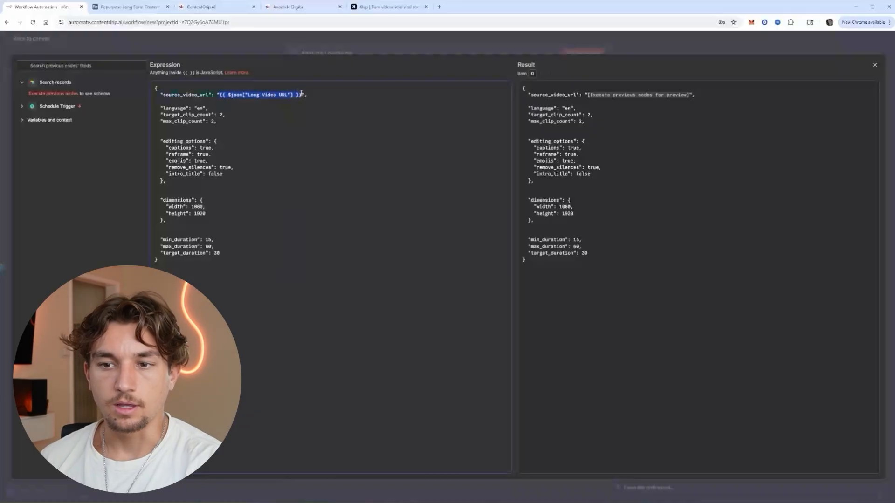
left_click(292, 112)
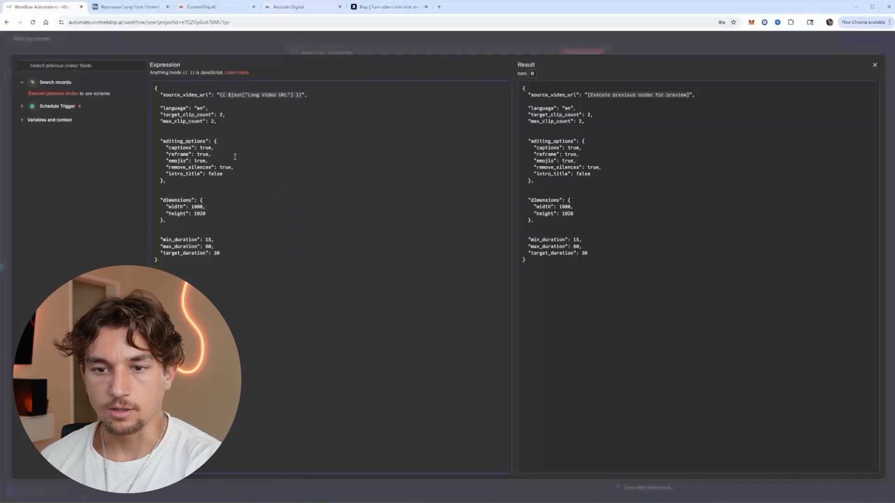
left_click_drag(201, 182, 161, 108)
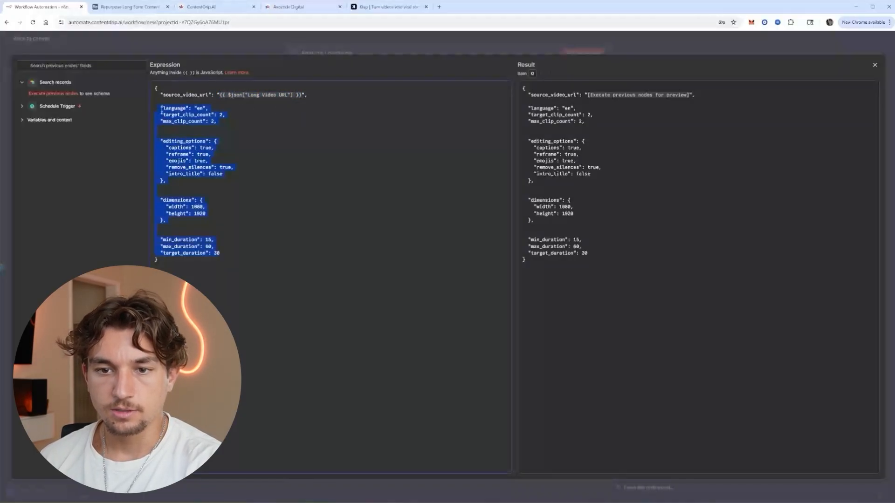
left_click(230, 124)
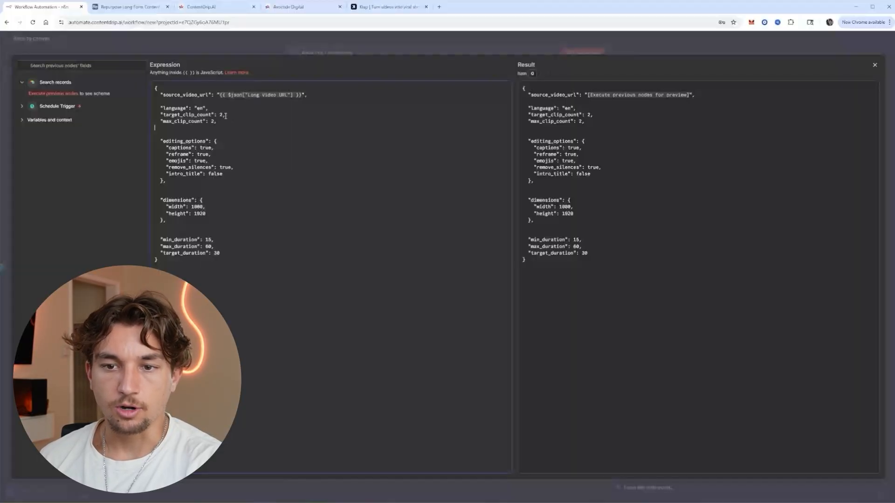
Retype the target_clip_count value, then close the expression editor back to the canvas.
double_click(221, 115)
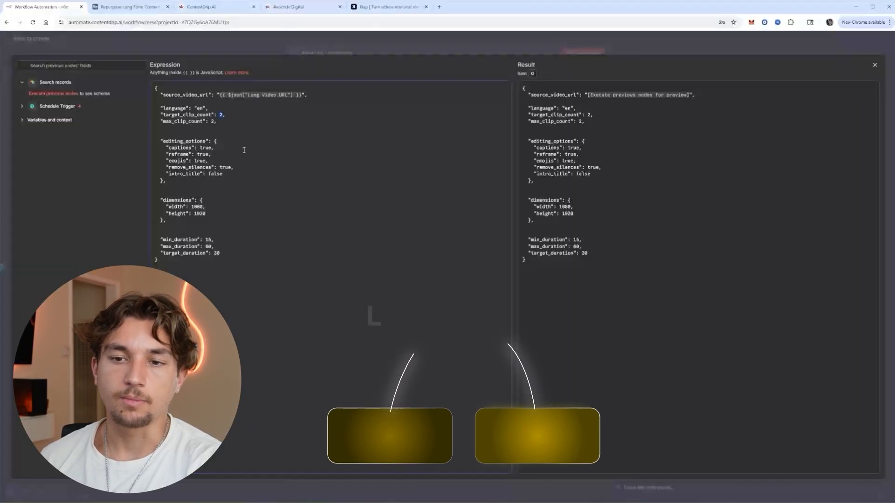
type("5")
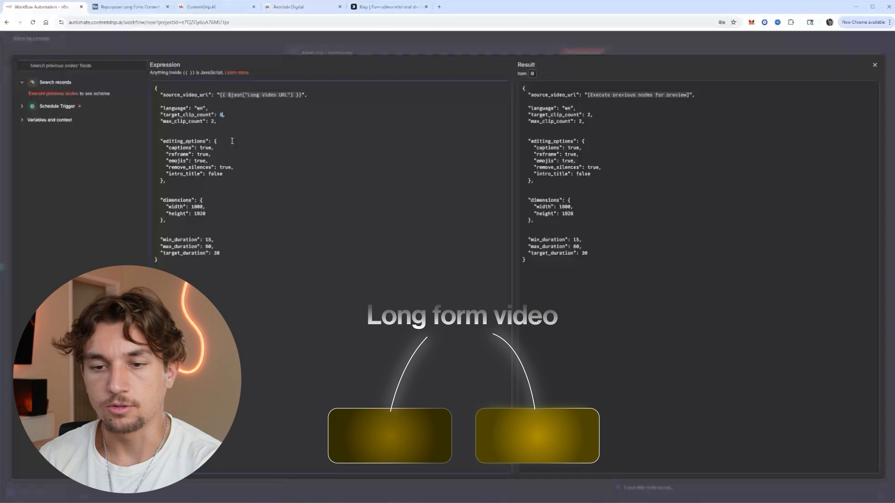
key("BackSpace")
type("5")
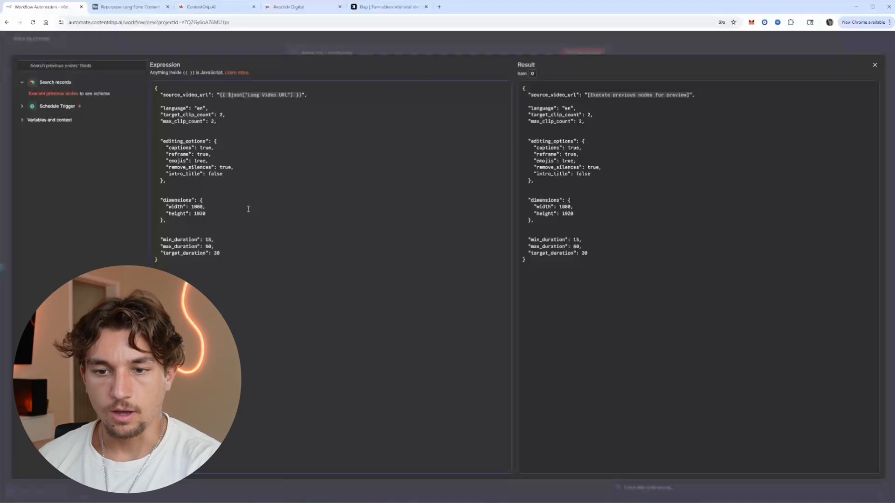
left_click_drag(232, 257, 160, 114)
left_click(274, 146)
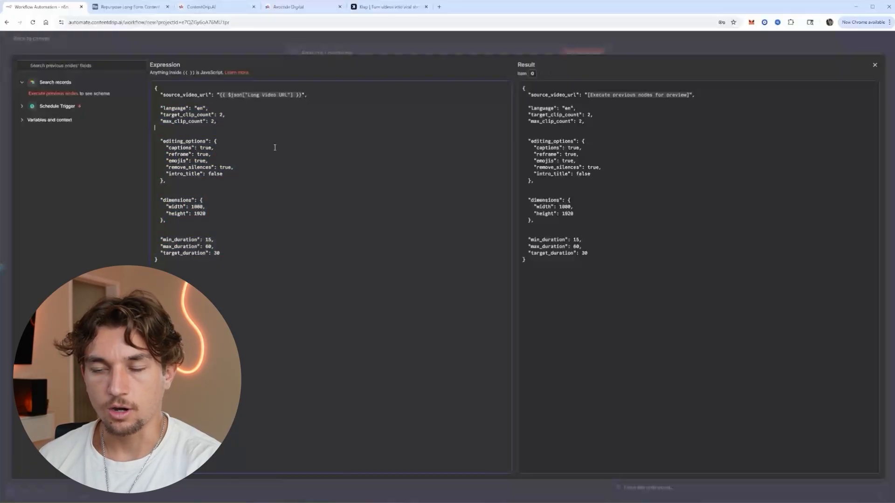
left_click(640, 51)
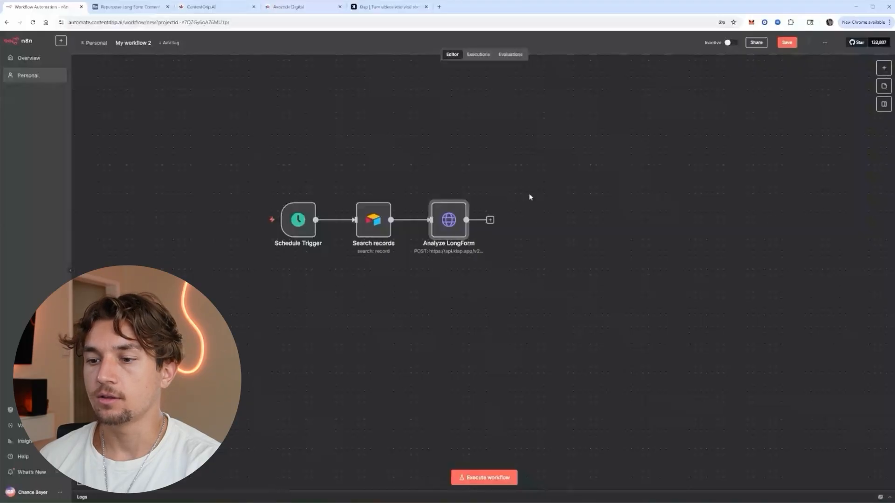
Add a Wait node after Analyze LongForm with its wait unit set to Minutes.
left_click(490, 220)
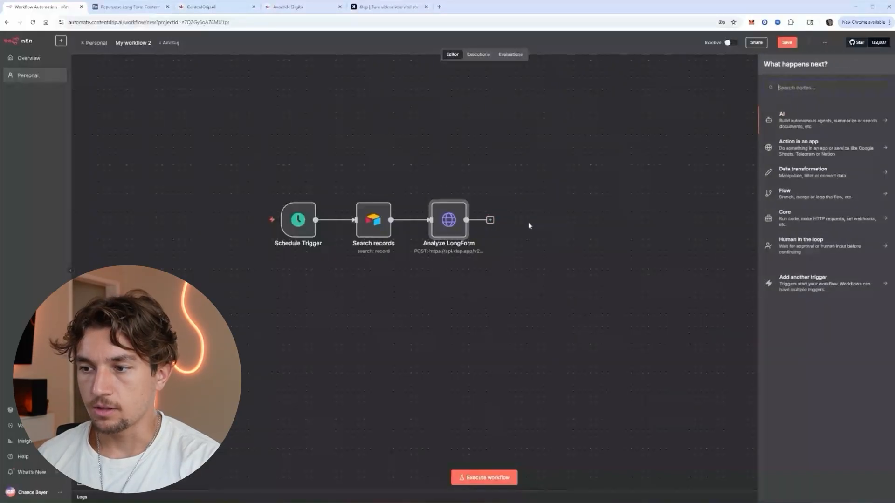
type("wait")
key("Return")
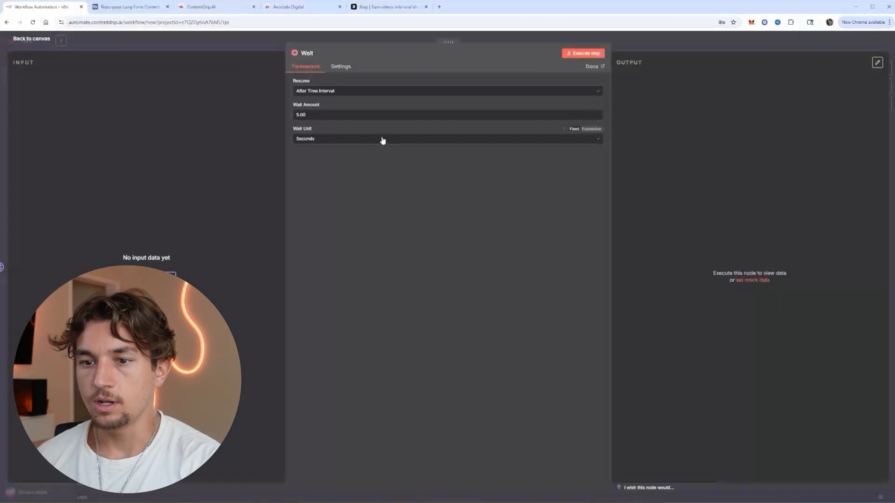
left_click(350, 139)
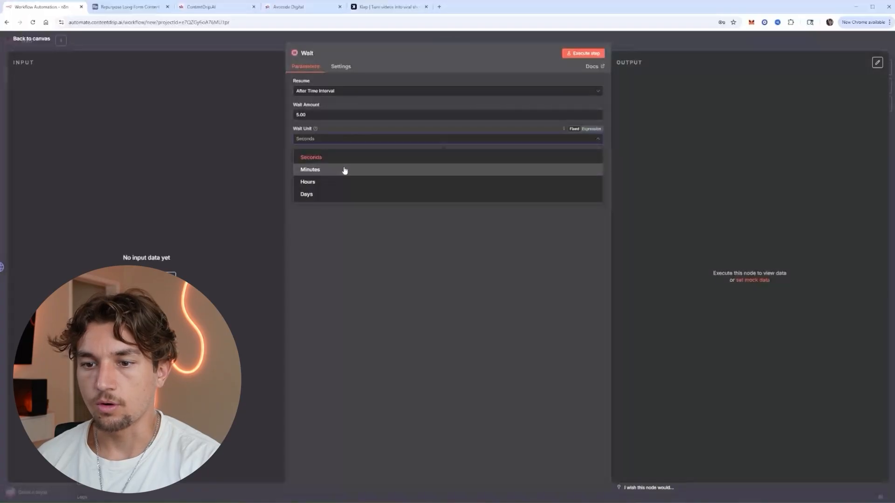
left_click(344, 170)
left_click(622, 44)
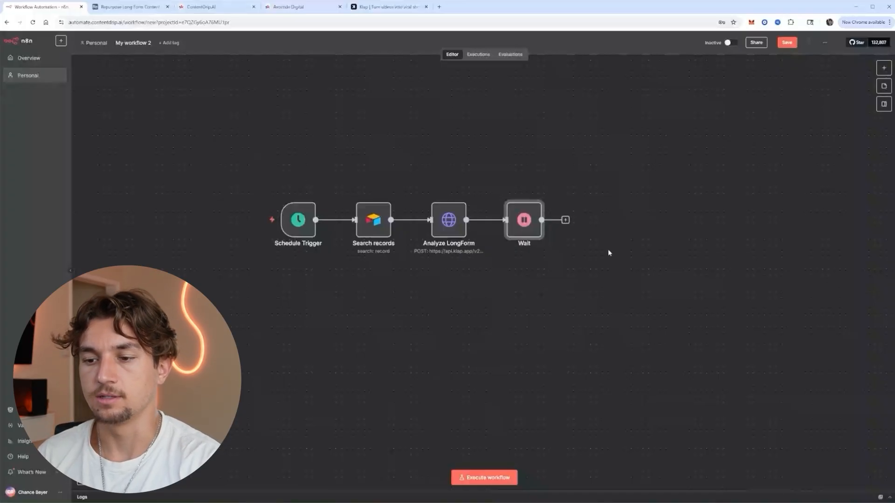
Add an HTTP Request node after Wait using Klap's task status URL with the task id expression.
left_click(565, 219)
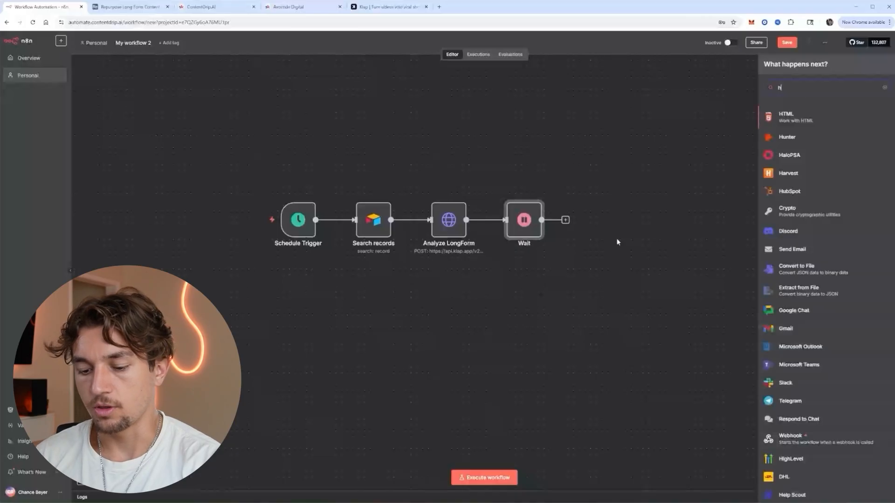
type("http")
key("Return")
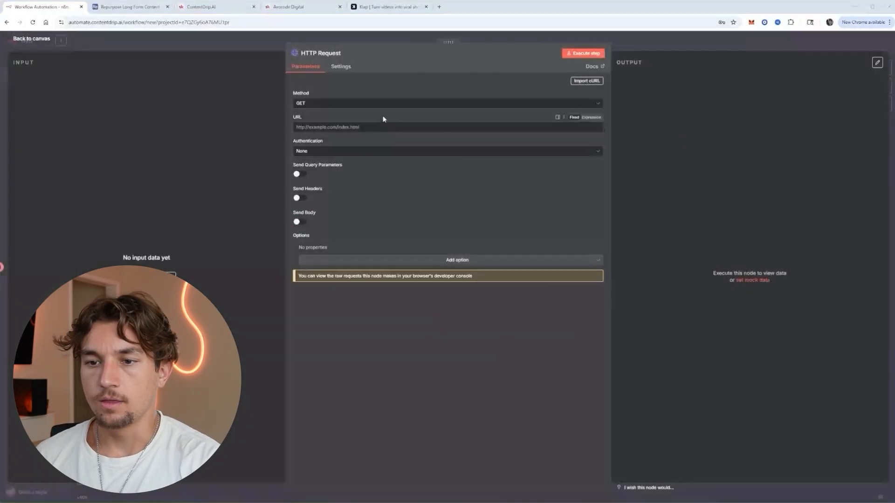
left_click(367, 124)
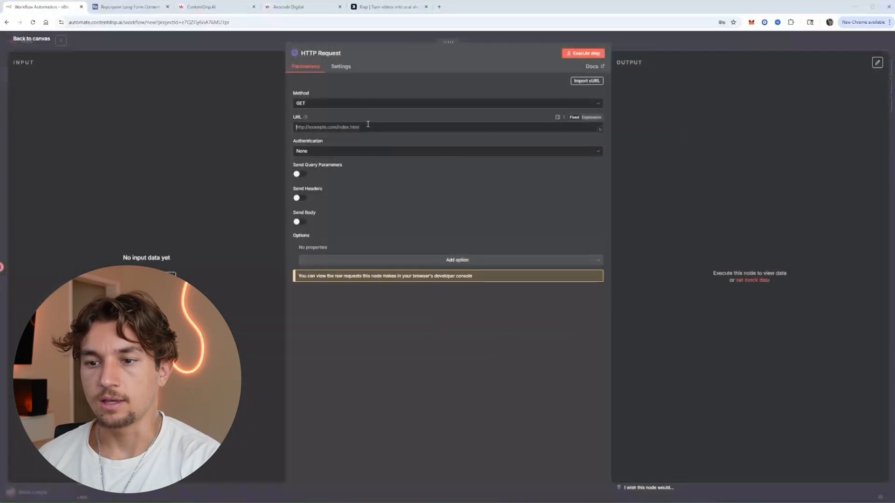
type("https://api.klap.app/v2/tasks/{{ $json.id }}")
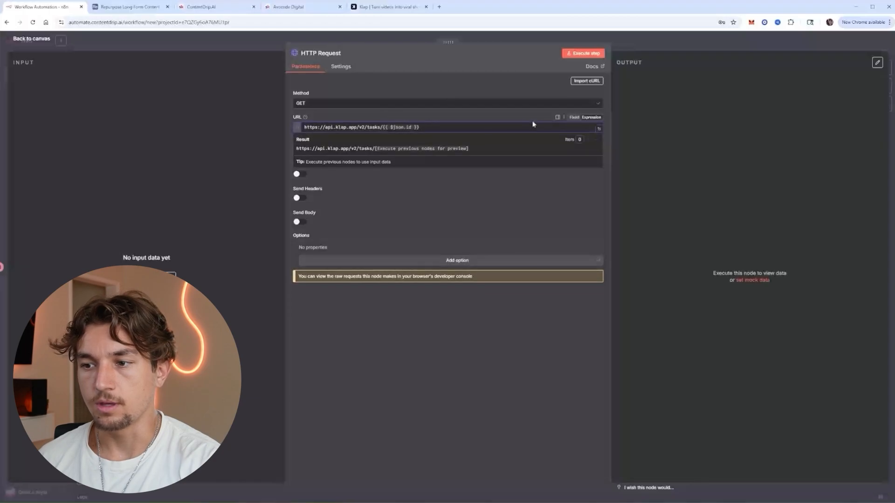
left_click_drag(419, 127, 384, 127)
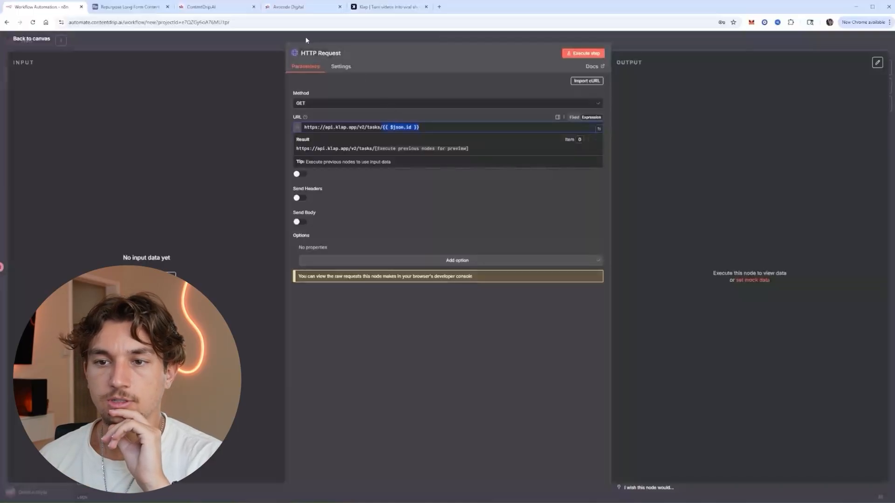
Name it Get Status and authenticate with the existing Bearer Auth generic credential.
left_click(337, 53)
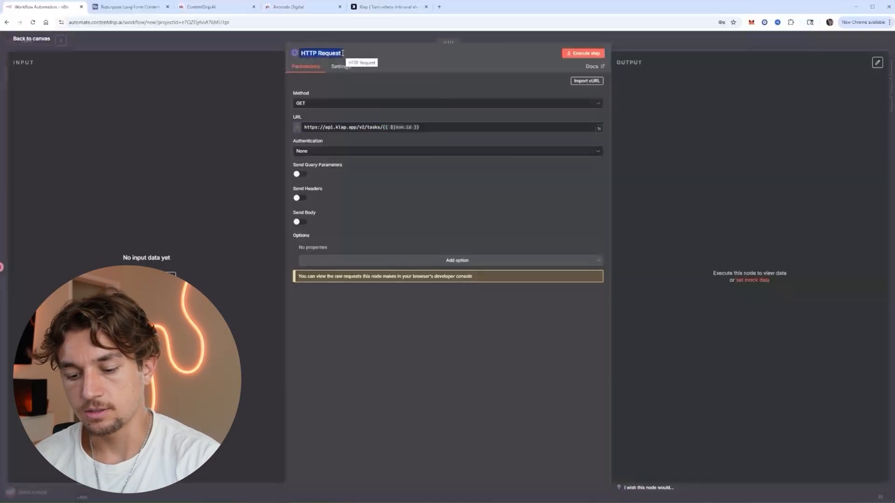
type("Get Status")
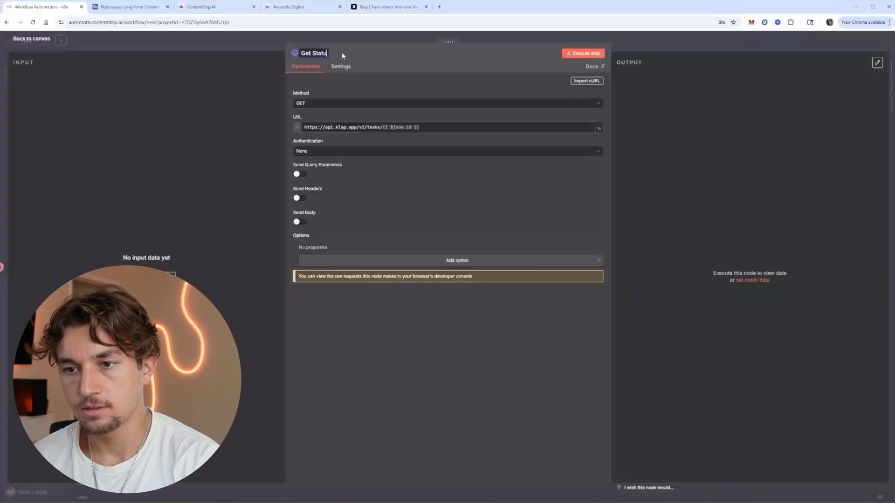
key("Return")
left_click(373, 151)
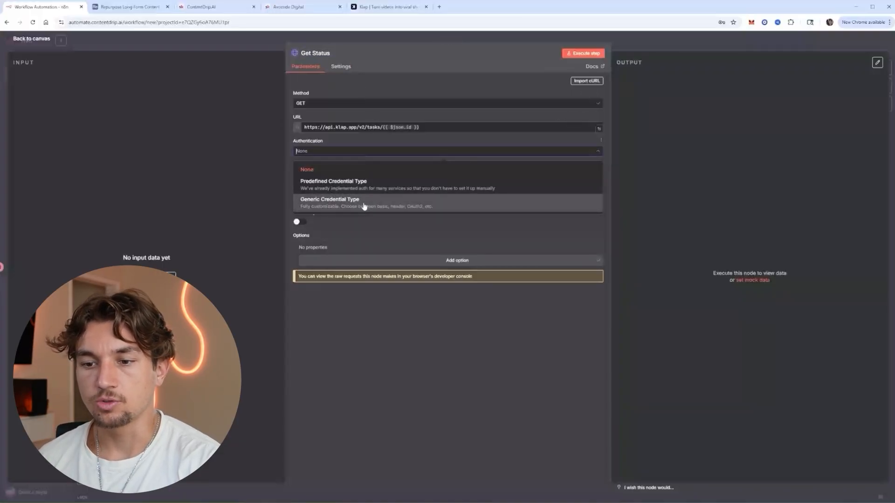
left_click(364, 206)
left_click(362, 177)
left_click(347, 205)
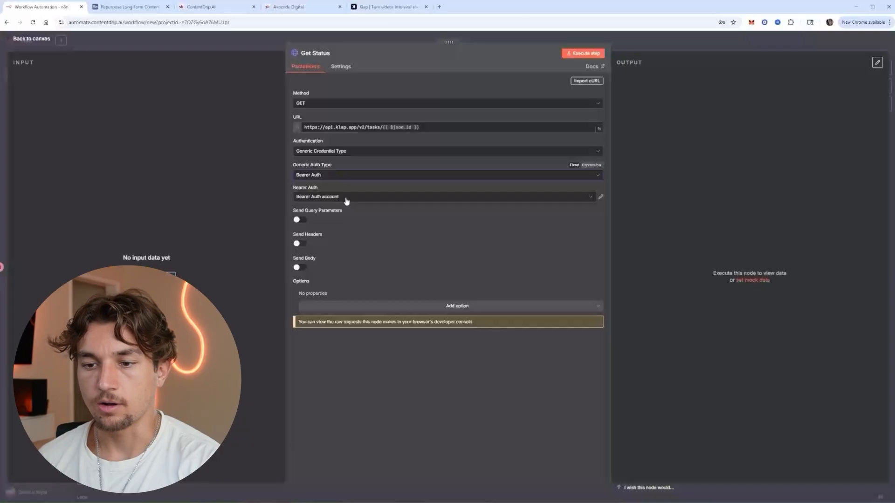
left_click(346, 201)
left_click(348, 188)
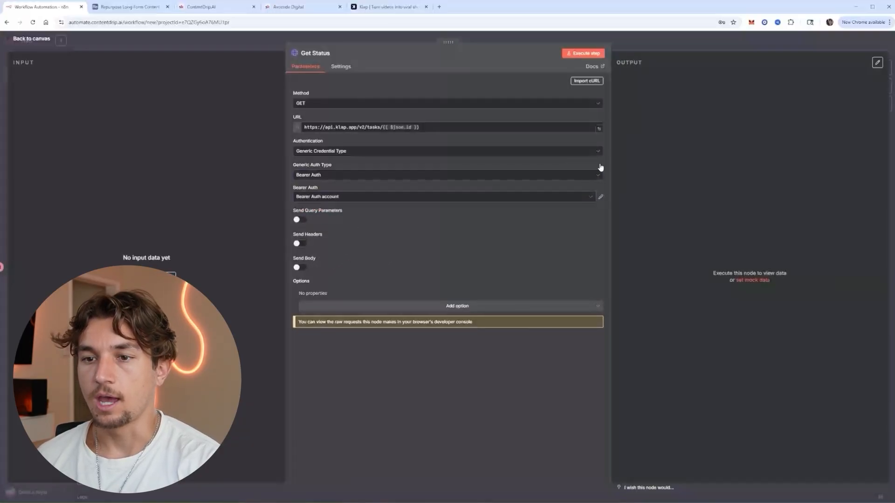
left_click(656, 43)
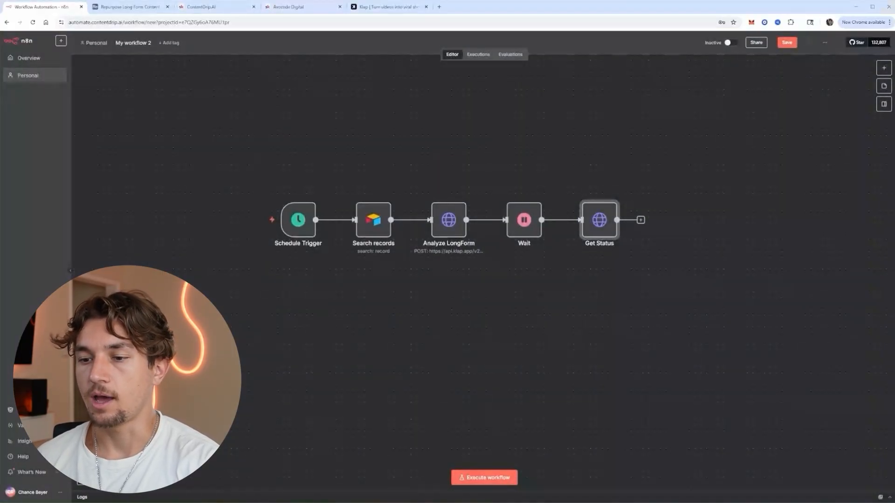
Add an If node after Get Status and loop its false output back to Wait.
left_click(640, 220)
type("if")
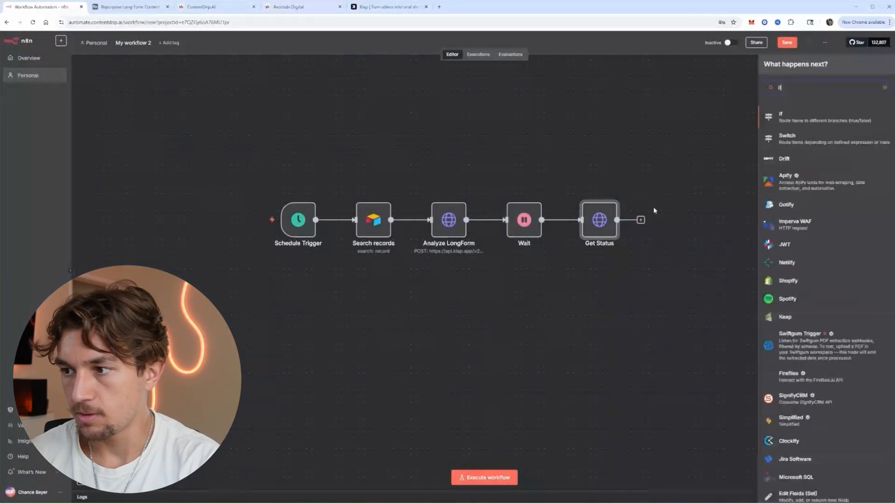
key("Return")
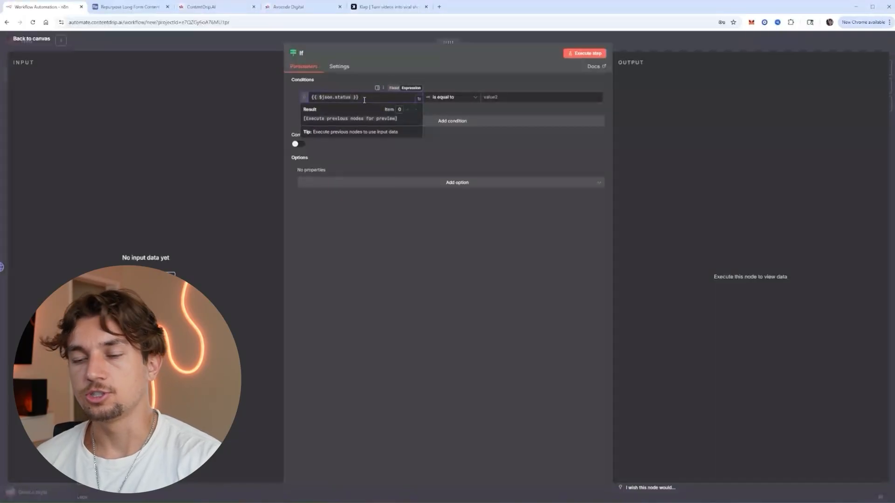
left_click(512, 99)
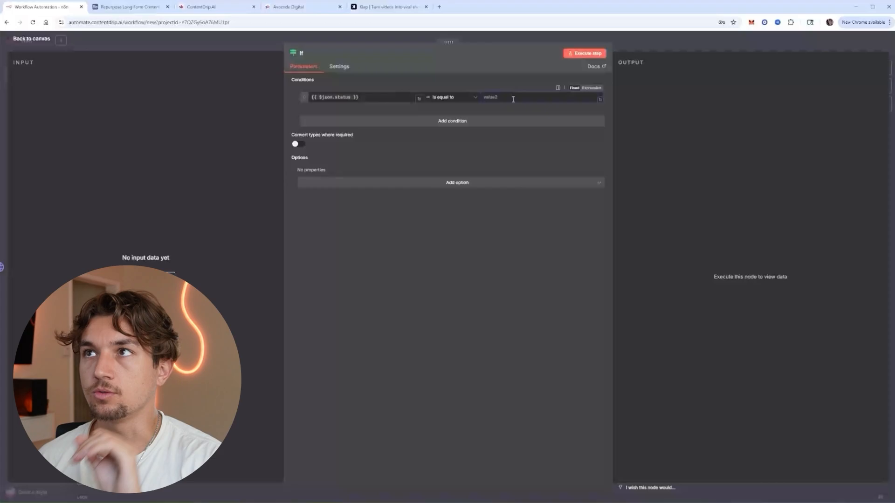
key("Escape")
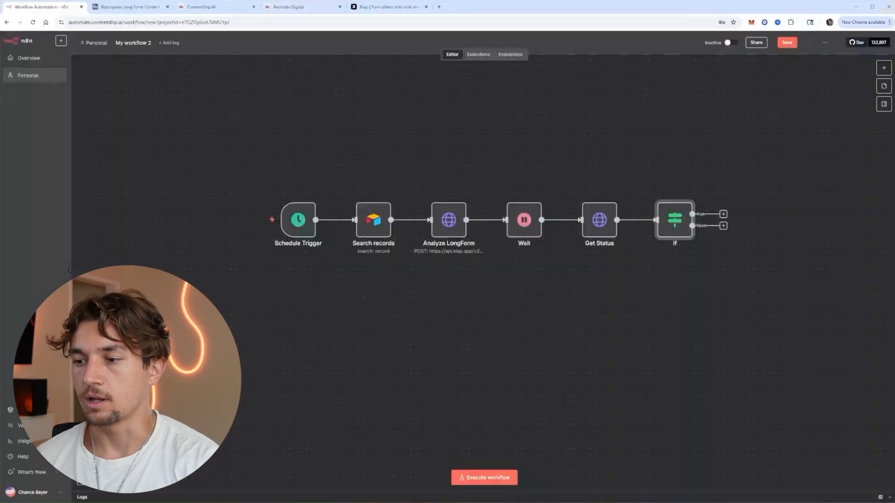
left_click_drag(727, 228, 504, 219)
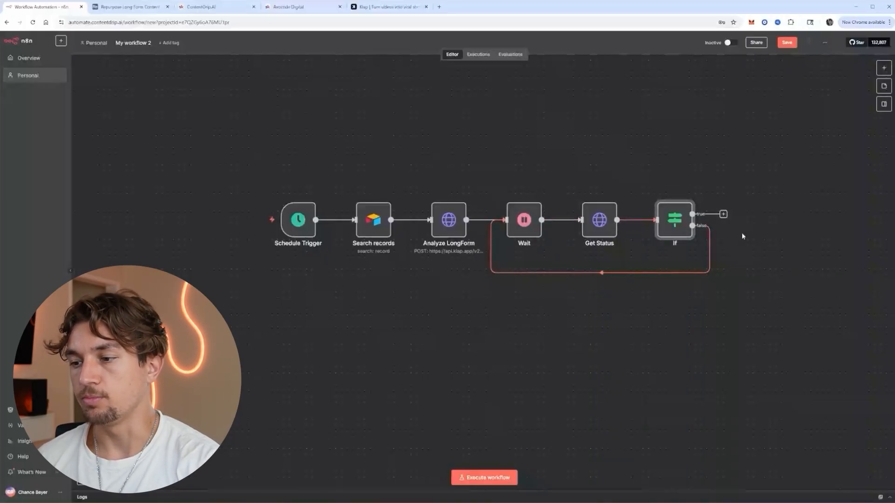
left_click(722, 215)
Add an HTTP Request node on the If true branch with Klap's projects URL and output_id expression.
type("httpo")
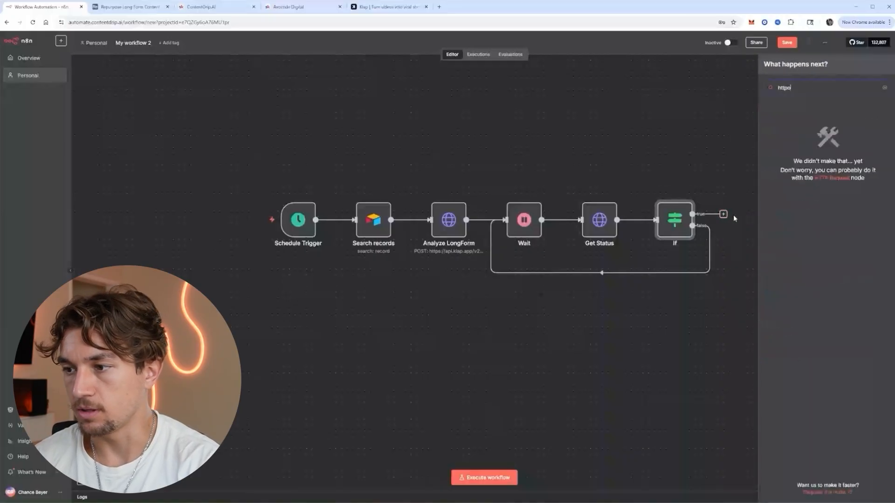
key("BackSpace")
key("Return")
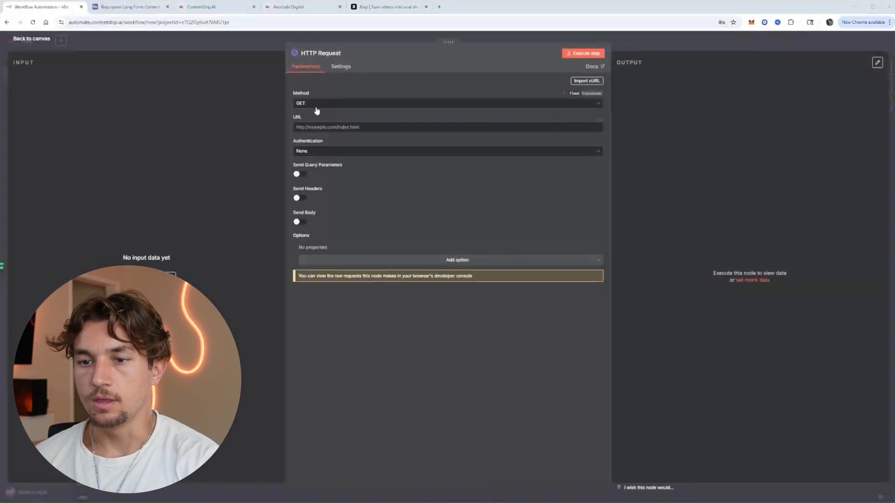
left_click(345, 128)
type("https://api.klap.app/v2/projects/{{ $json.output_id }}")
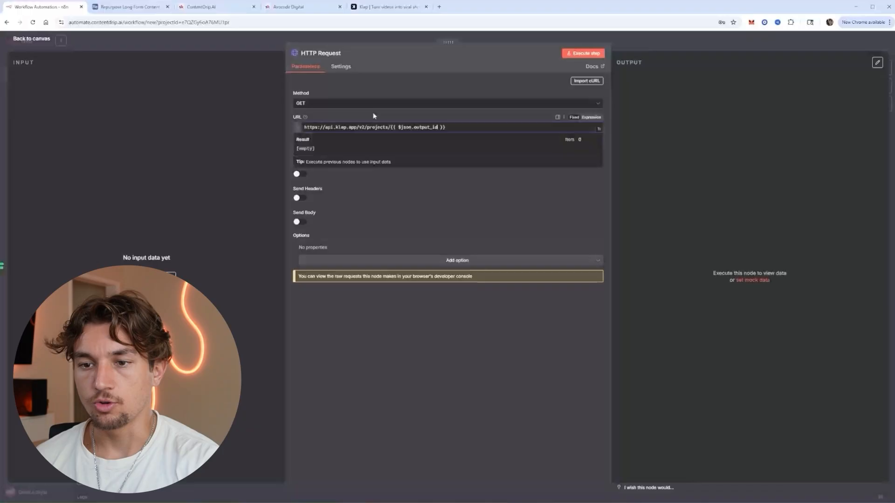
Set Generic Credential Bearer Auth and name the node Get Shorts Details.
left_click(368, 151)
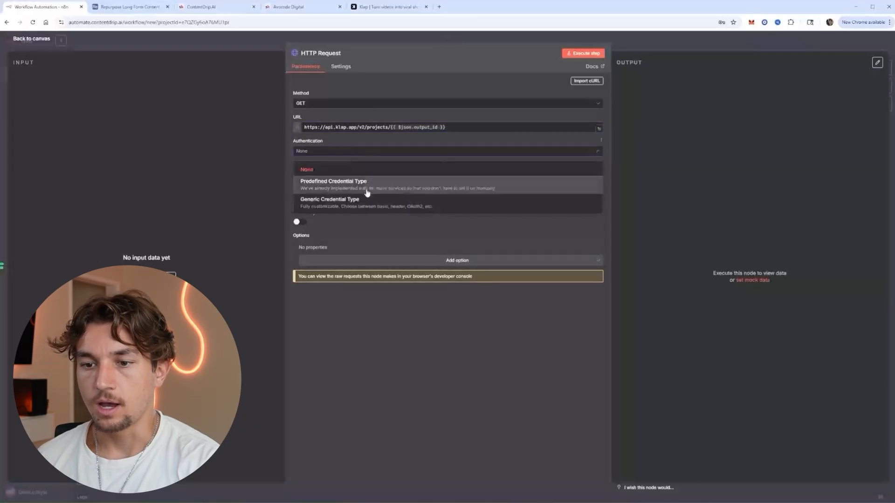
left_click(366, 199)
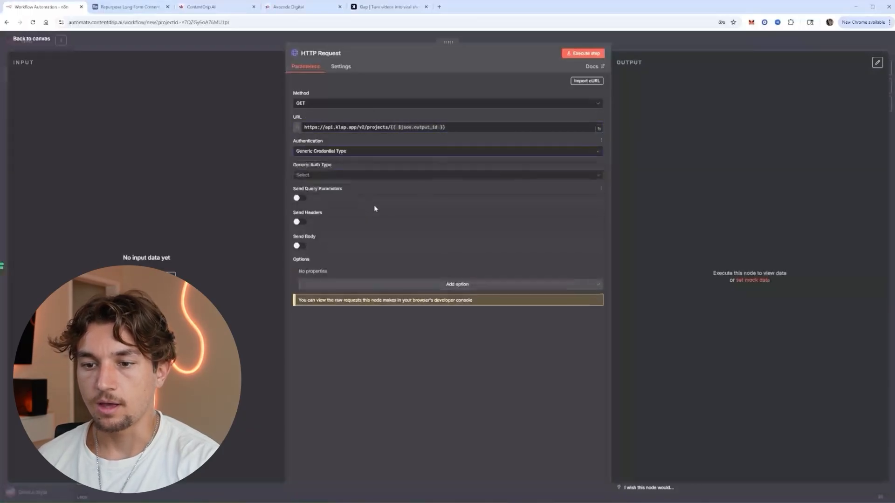
left_click(351, 176)
left_click(334, 204)
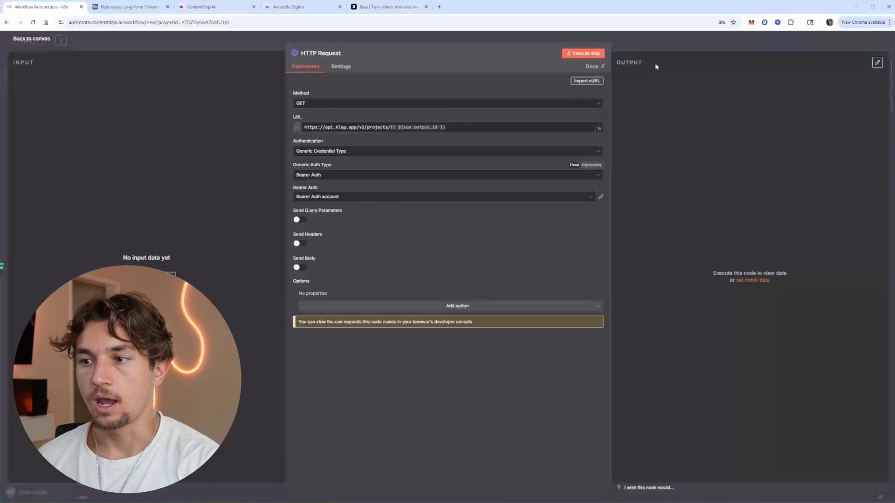
left_click(342, 56)
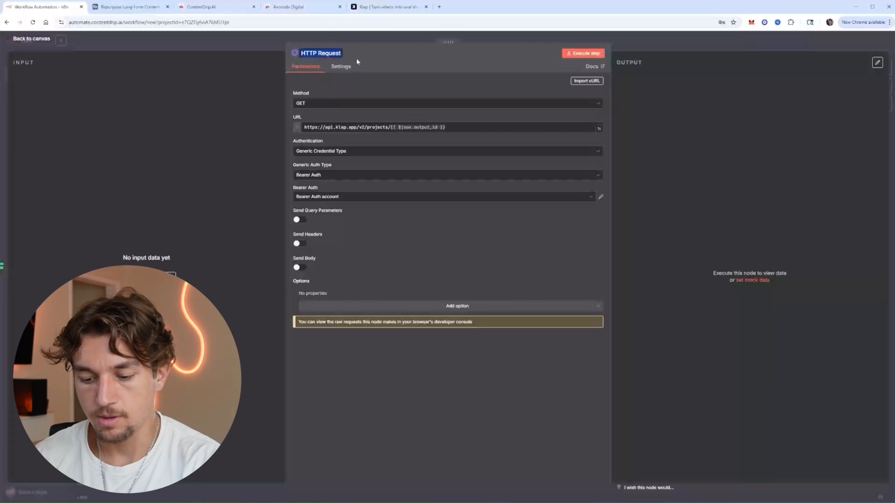
type("Get Shorts Details")
key("Return")
left_click(598, 43)
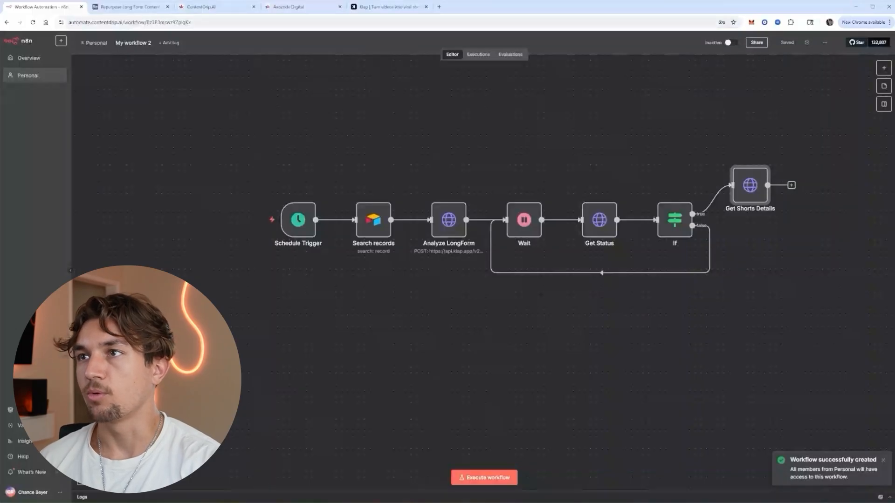
Add an HTTP Request node named Export Shorts after Get Shorts Details.
left_click(791, 186)
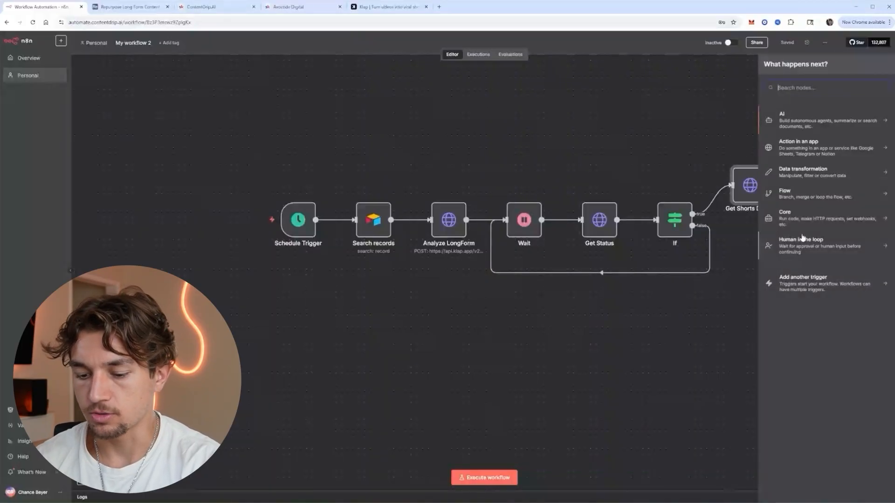
type("http")
key("Return")
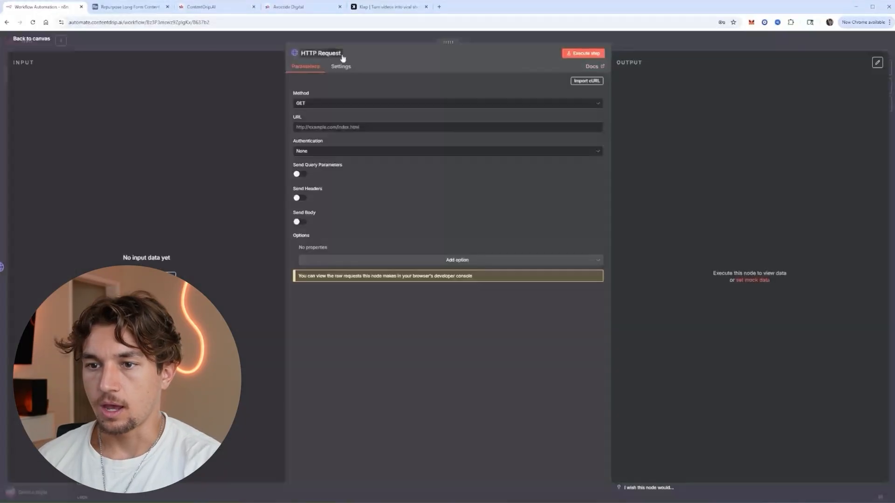
left_click(342, 55)
key("BackSpace")
type("Export")
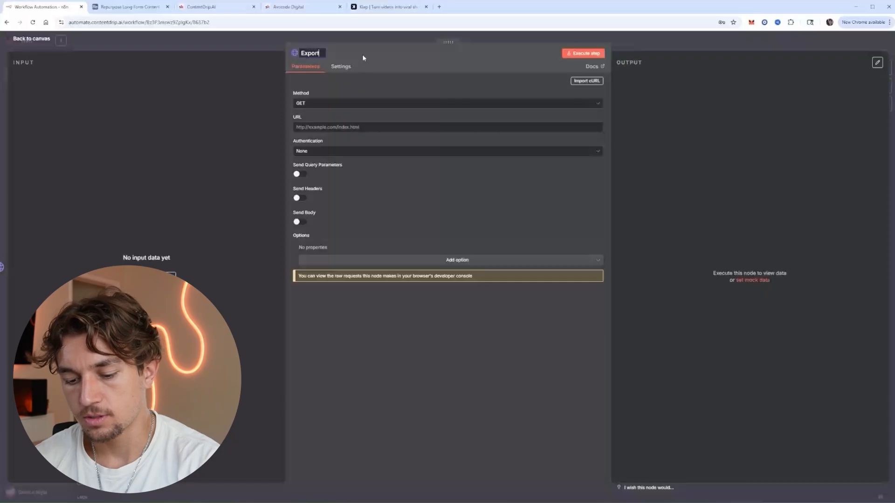
type(" Shorts")
Make it a POST to Klap's exports URL with Generic Credential Bearer Auth.
left_click(339, 103)
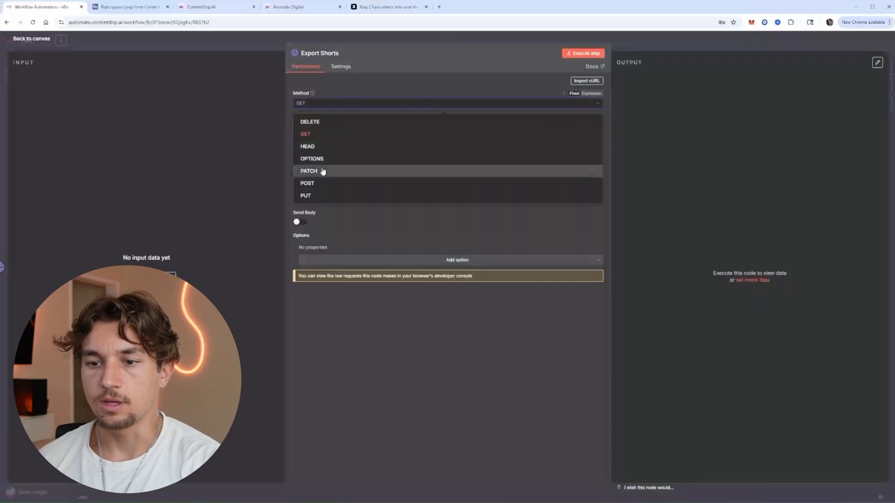
left_click(307, 183)
left_click(339, 127)
type("https://api.klap.app/v2/projects/{{ $json.folder_id }}/{{ $json.id }}/exports")
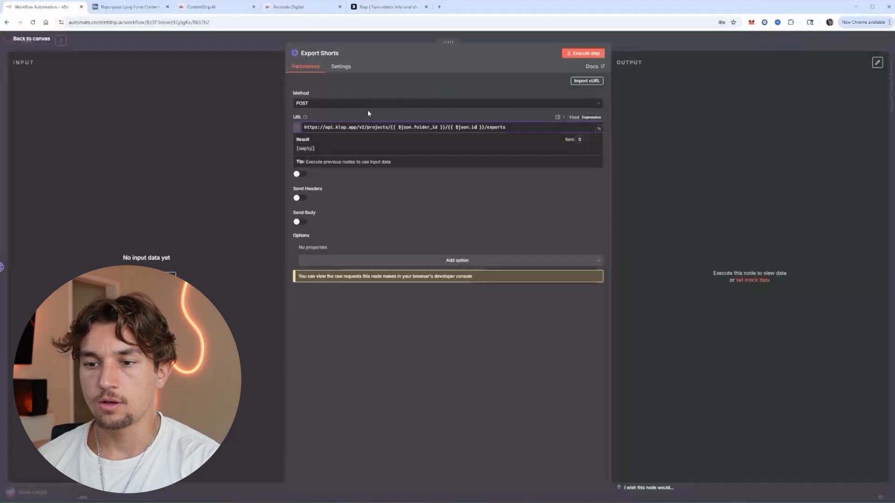
left_click(467, 116)
left_click(437, 151)
left_click(345, 196)
left_click(340, 176)
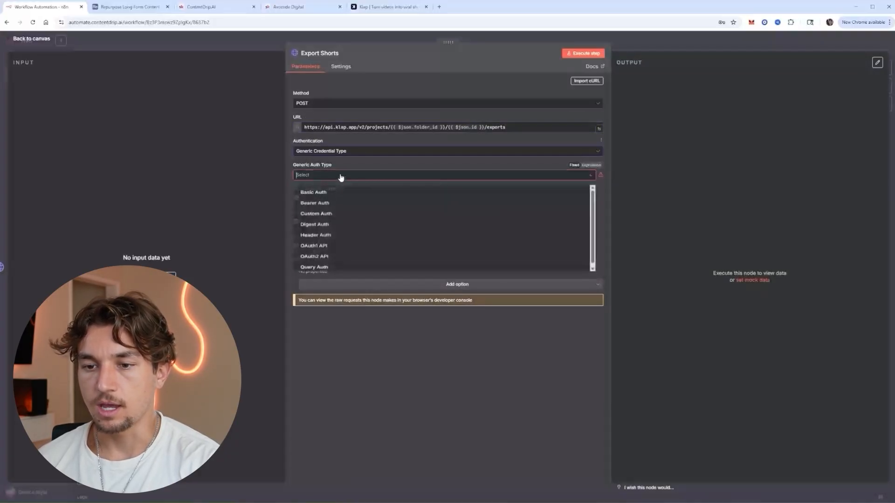
left_click(335, 206)
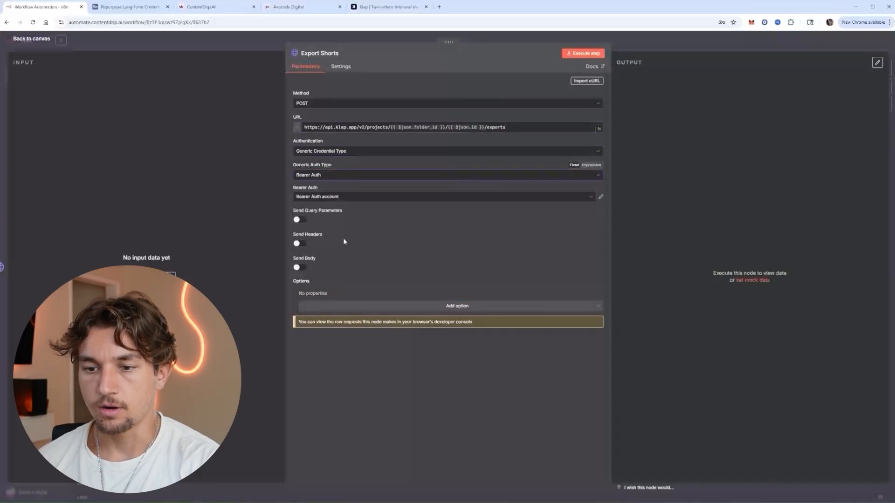
Enable sending a JSON body containing the preset_id.
left_click(300, 267)
left_click(326, 316)
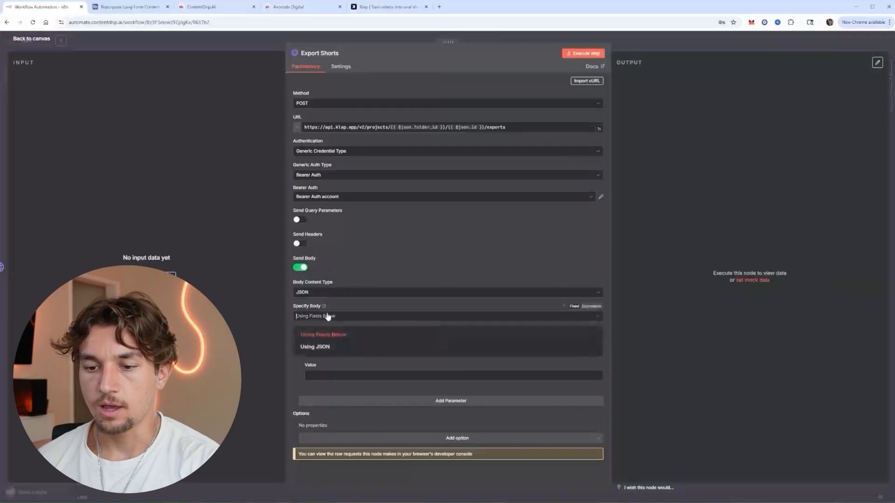
left_click(323, 348)
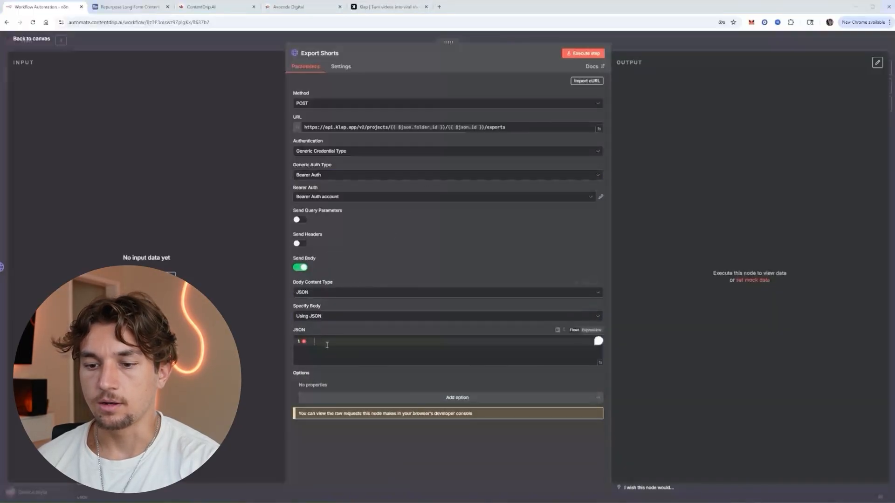
type("{   \"preset_id\": \"xxx\" }")
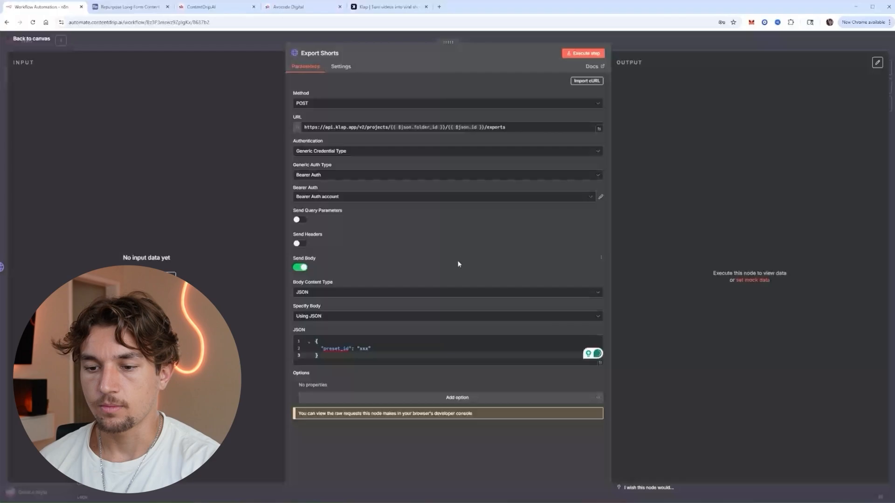
left_click(640, 40)
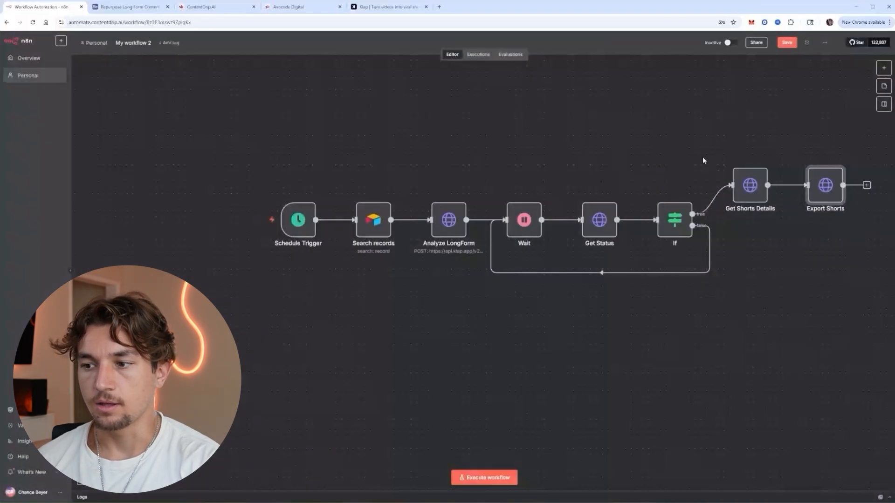
Move Export Shorts onto a second row beneath Analyze LongForm.
left_click_drag(827, 196, 501, 334)
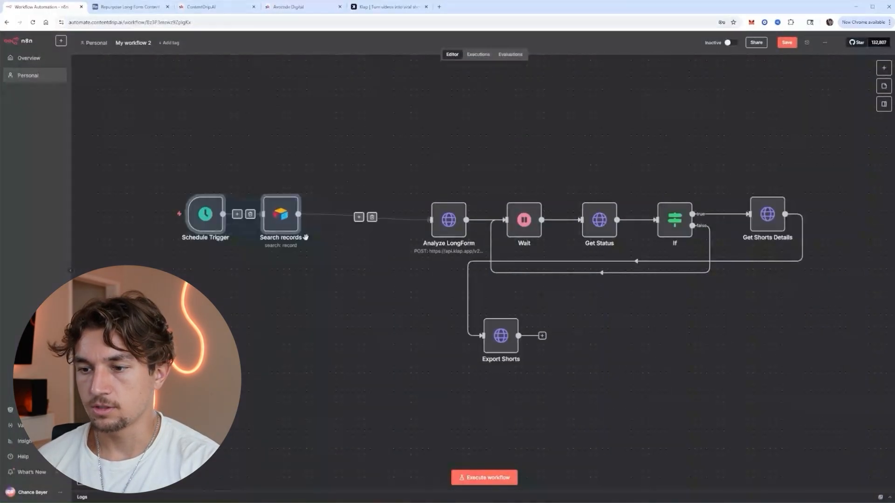
left_click_drag(503, 338, 450, 337)
left_click_drag(647, 351, 621, 292)
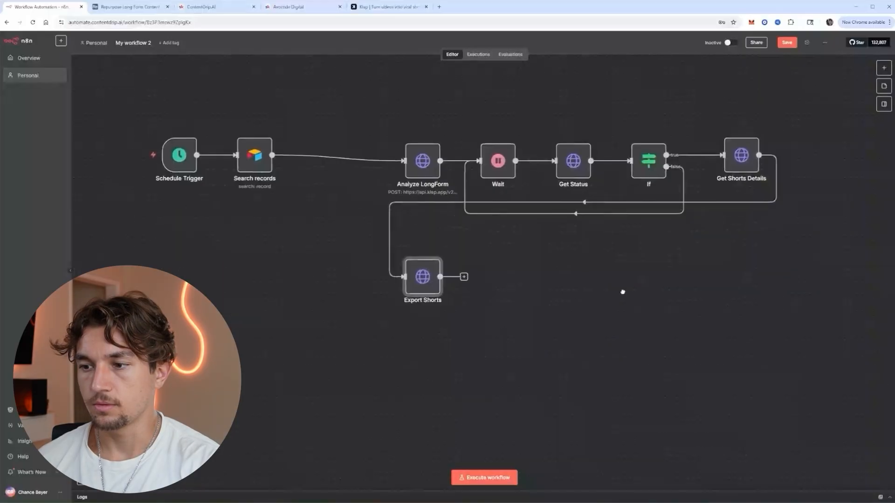
Add a Wait1 node after Export Shorts with its wait unit set to Minutes.
left_click(464, 277)
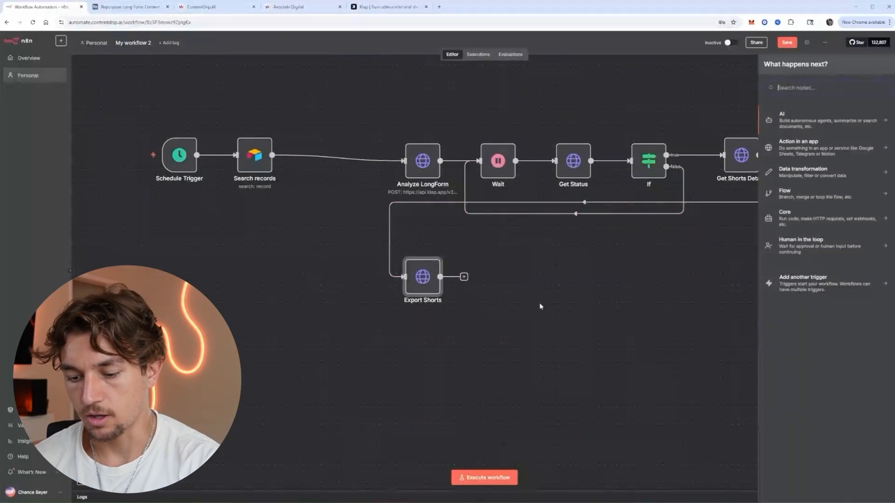
type("wait")
key("Return")
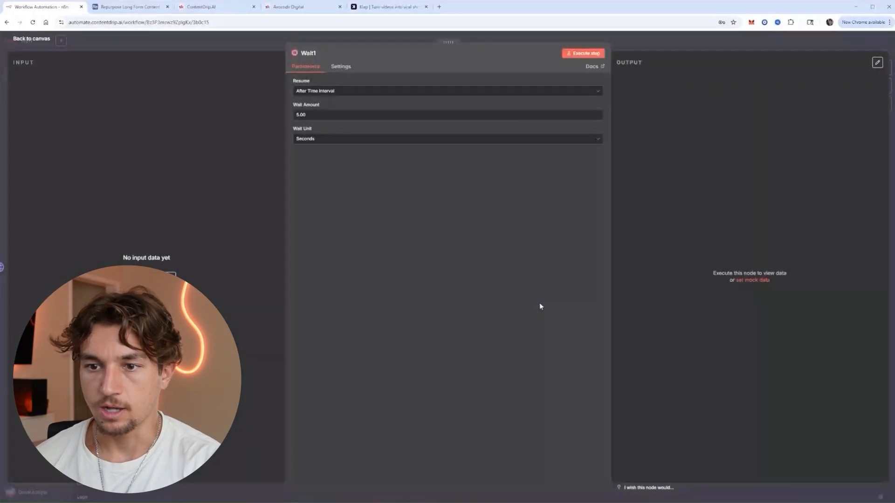
left_click(398, 140)
left_click(385, 168)
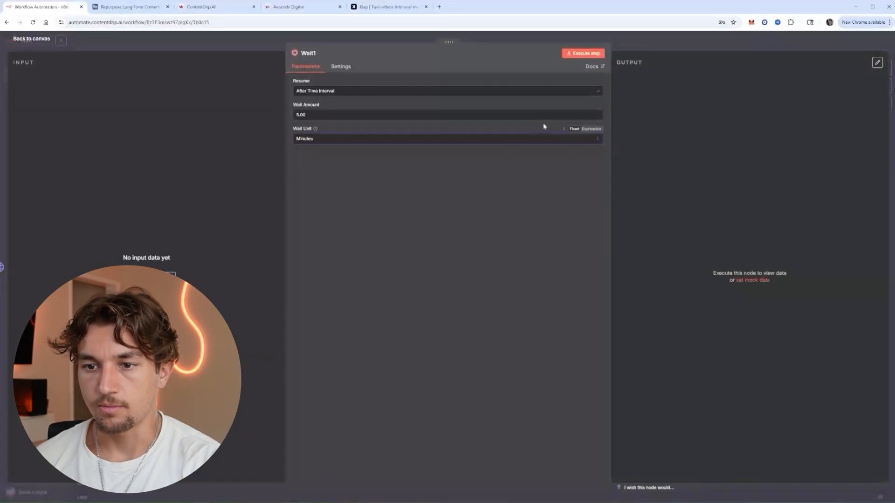
left_click(645, 46)
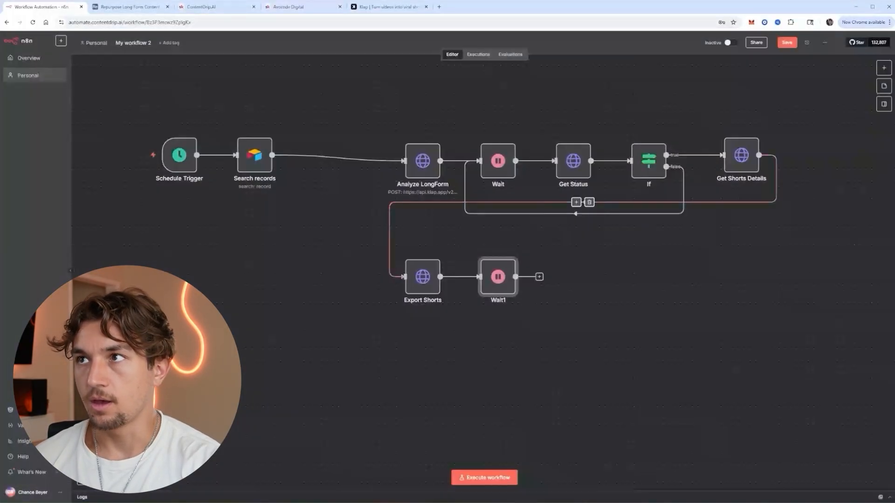
left_click(539, 278)
Add an HTTP Request node after Wait1 using Klap's export status URL.
type("htt")
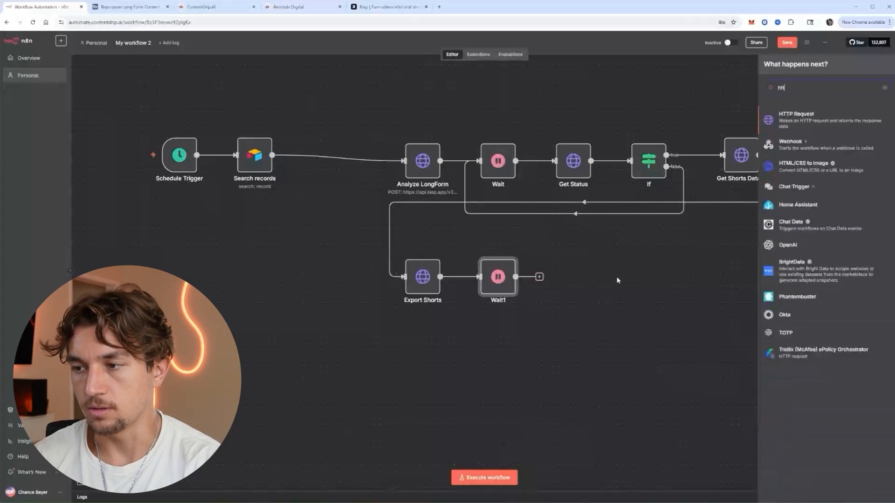
key("Return")
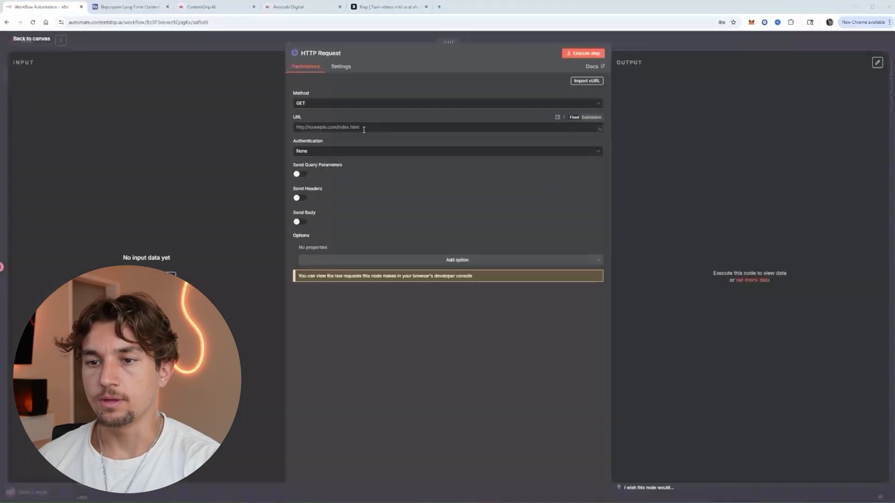
type("https://api.klap.app/v2/projects/{{ $json.folder_id }}/{{ $json.id }}/exports/{{ $json.id }}")
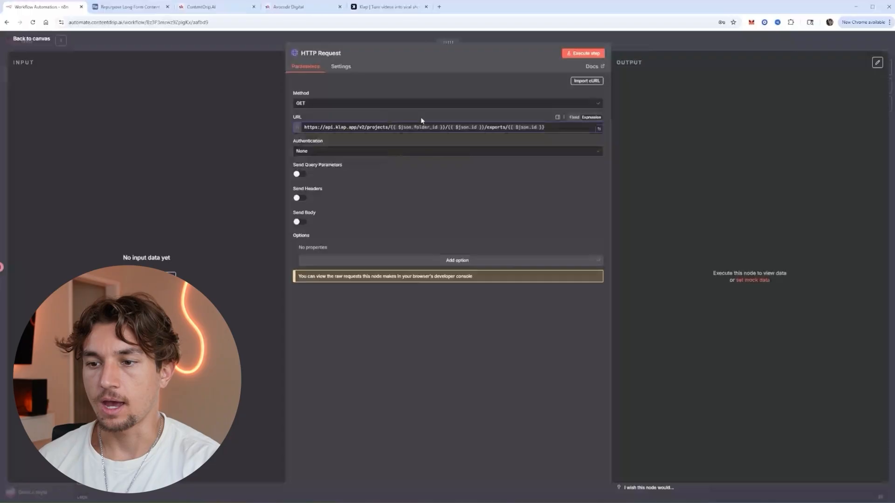
Set Generic Credential Bearer Auth and name the node Get Shorts.
left_click(404, 152)
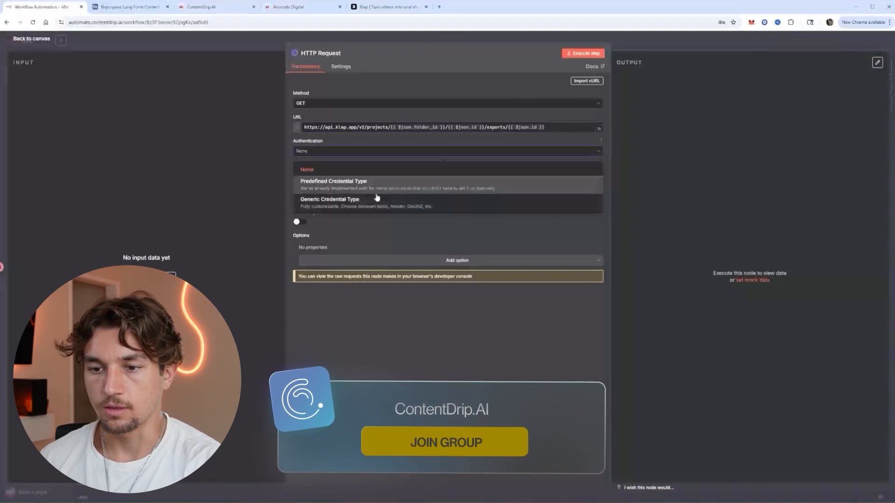
left_click(350, 198)
left_click(350, 175)
left_click(336, 205)
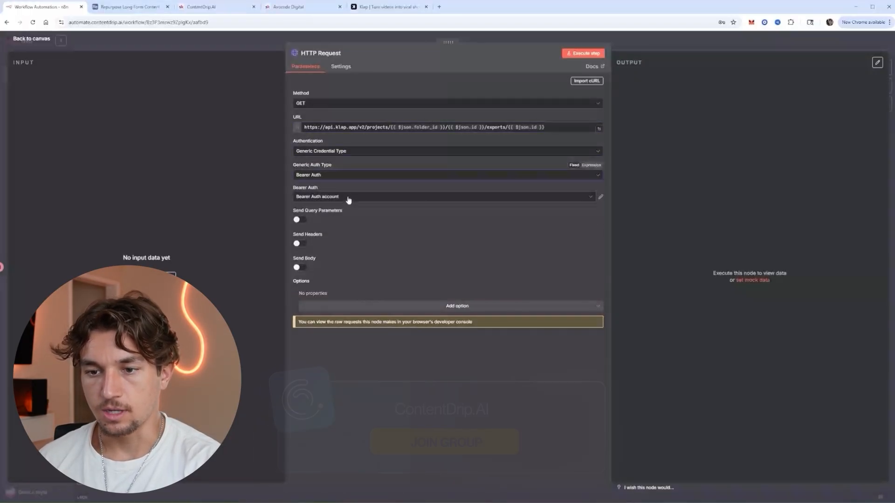
left_click(319, 53)
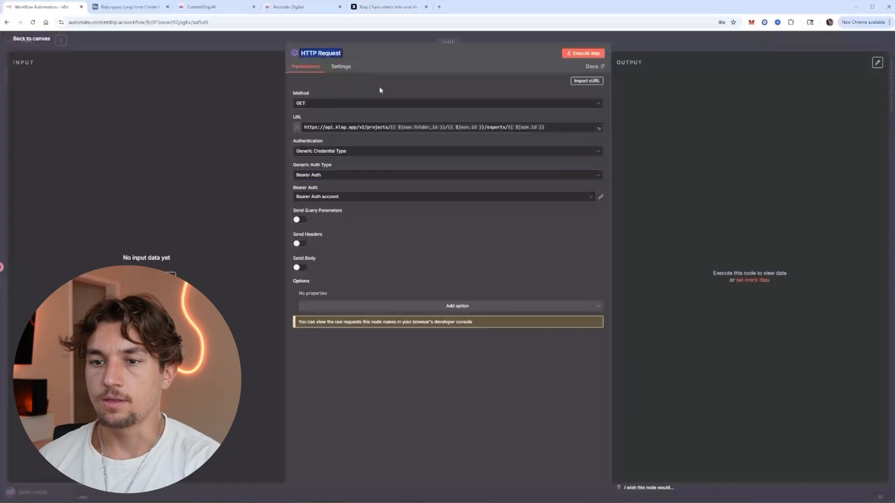
type("Get Short")
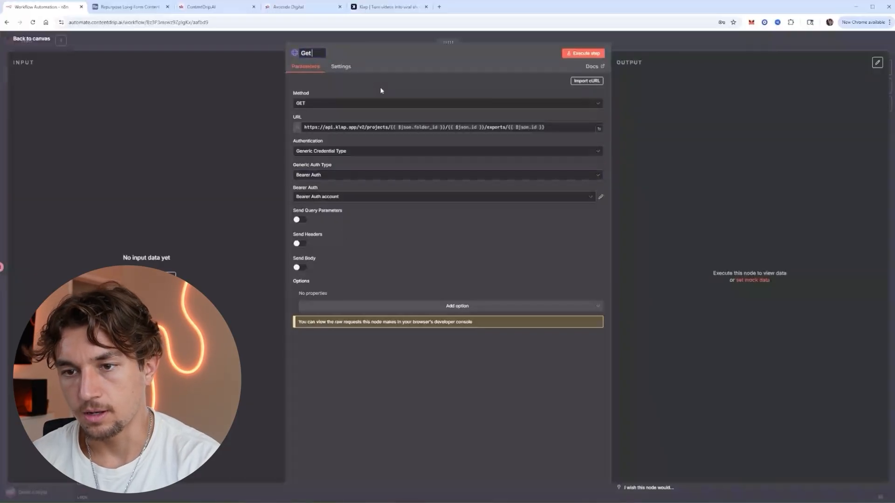
type("s")
key("Return")
key("Escape")
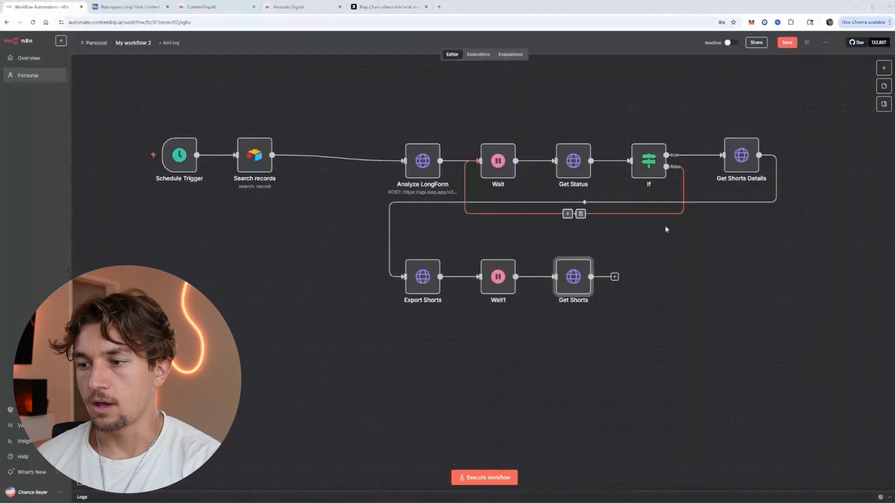
Duplicate the If node as If1 and connect it after Get Shorts on the second row.
right_click(648, 172)
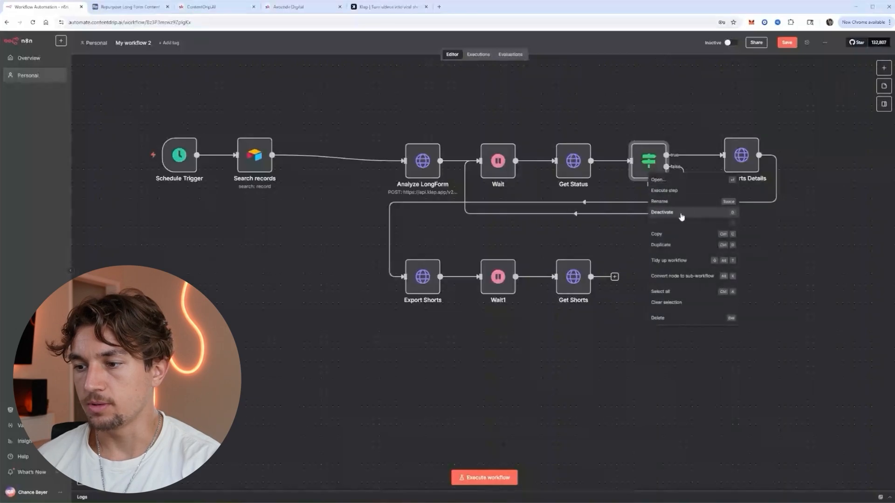
left_click(666, 245)
left_click_drag(388, 224, 697, 287)
left_click_drag(614, 276, 490, 293)
Add an Airtable Create a record step on If1's true branch.
left_click(714, 271)
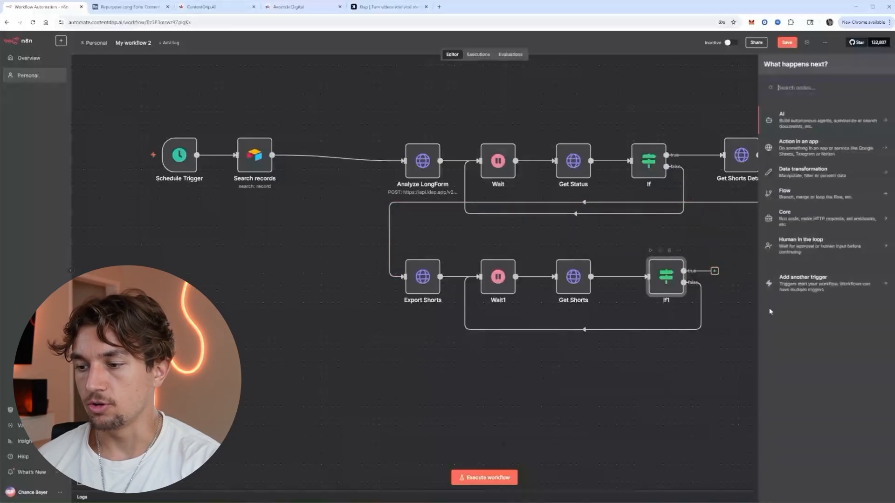
type("air")
key("Return")
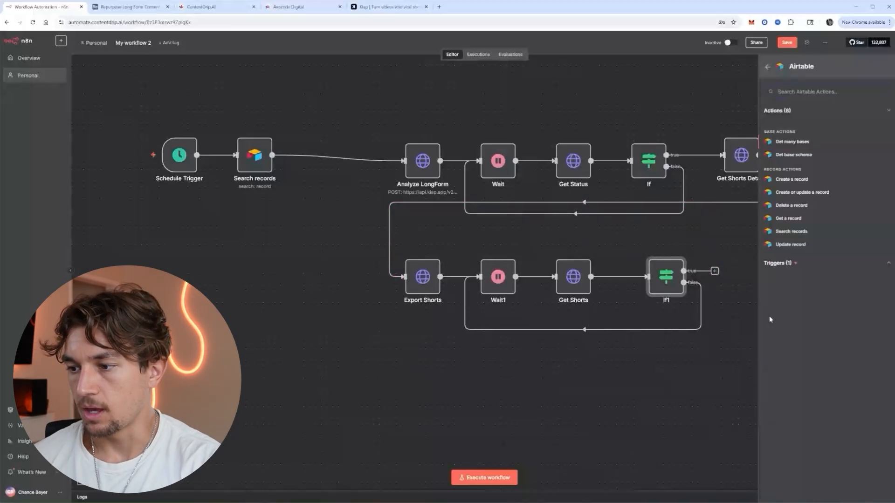
left_click(797, 180)
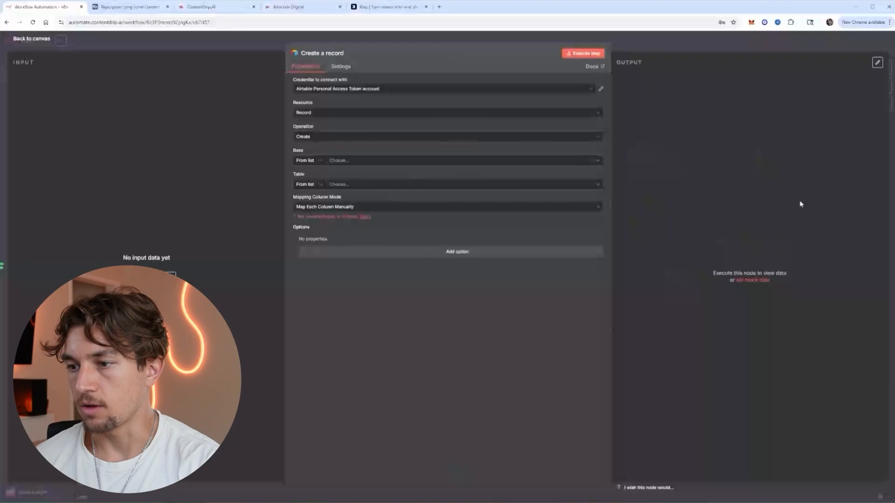
key("Escape")
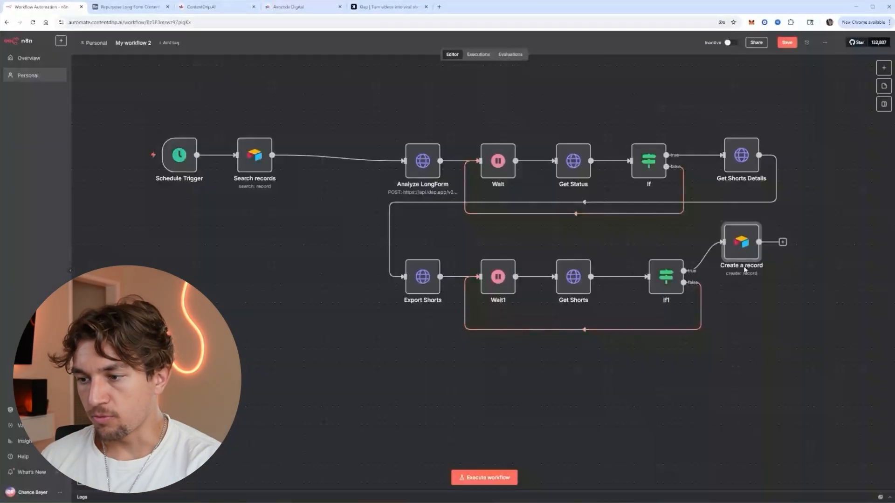
double_click(747, 232)
key("Escape")
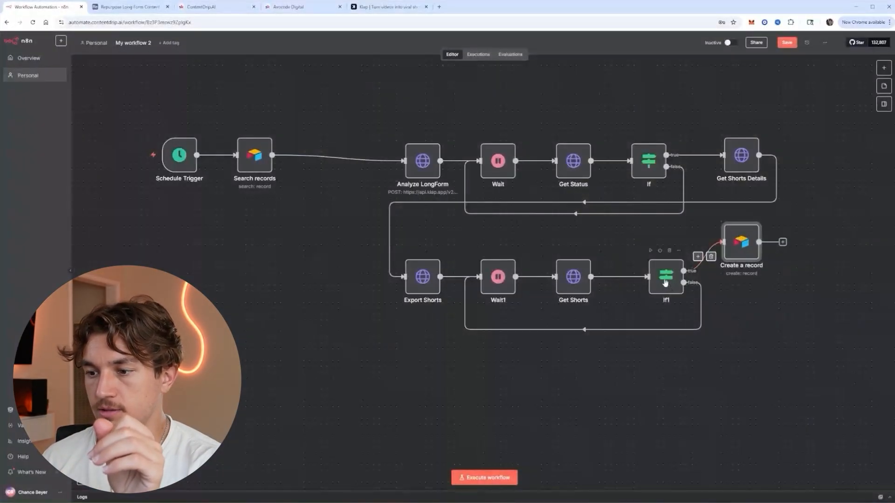
Rename If1 to 'Ready? 2' and the first If check to 'Ready?'.
double_click(664, 283)
left_click(319, 55)
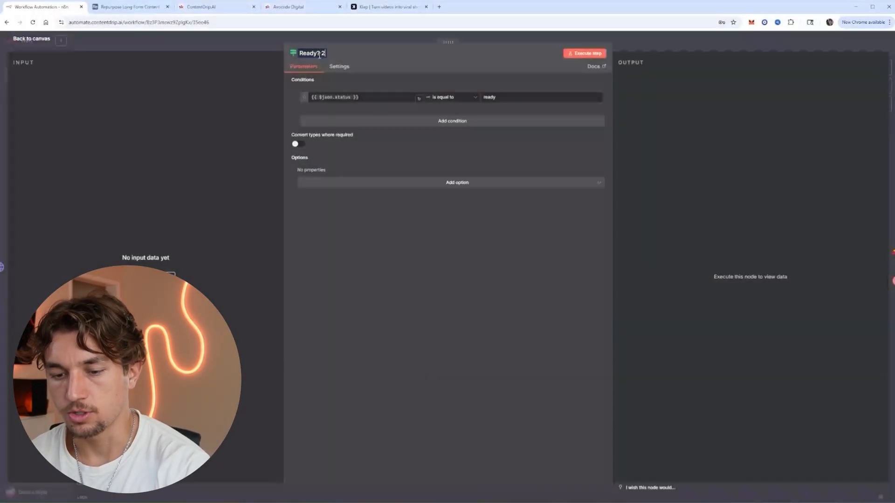
key("Return")
key("Escape")
double_click(651, 162)
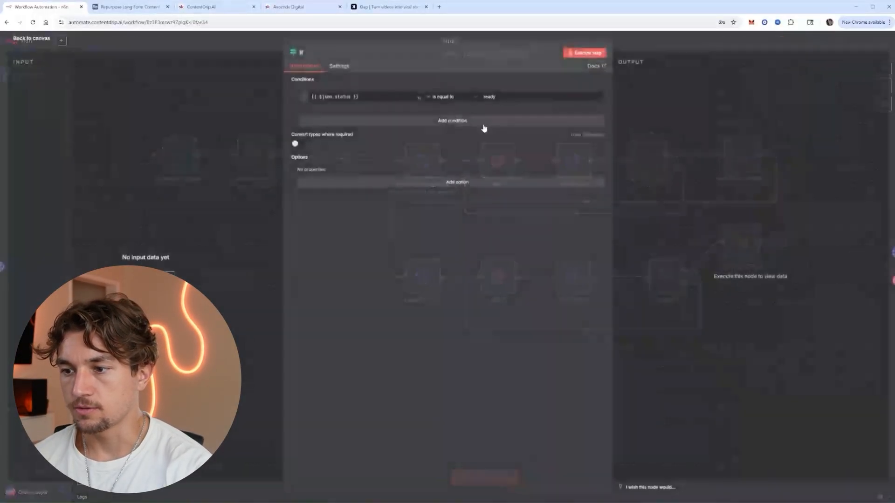
left_click(314, 57)
type("Ready?")
key("Return")
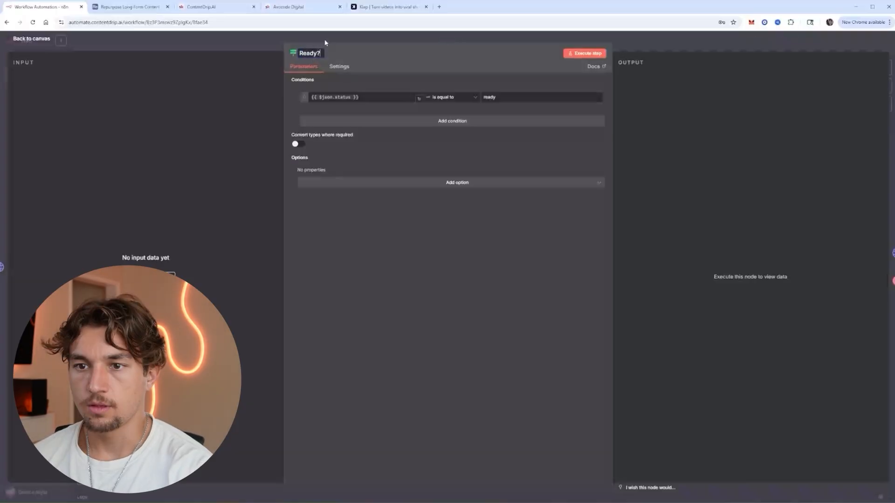
key("Escape")
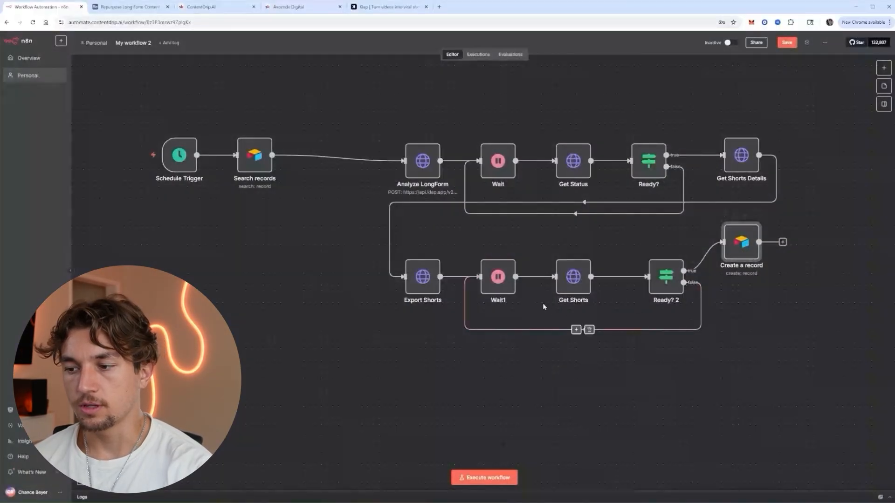
Map Short Form Video URLs and Long Form Videos to their pasted expressions in Create a record.
double_click(741, 242)
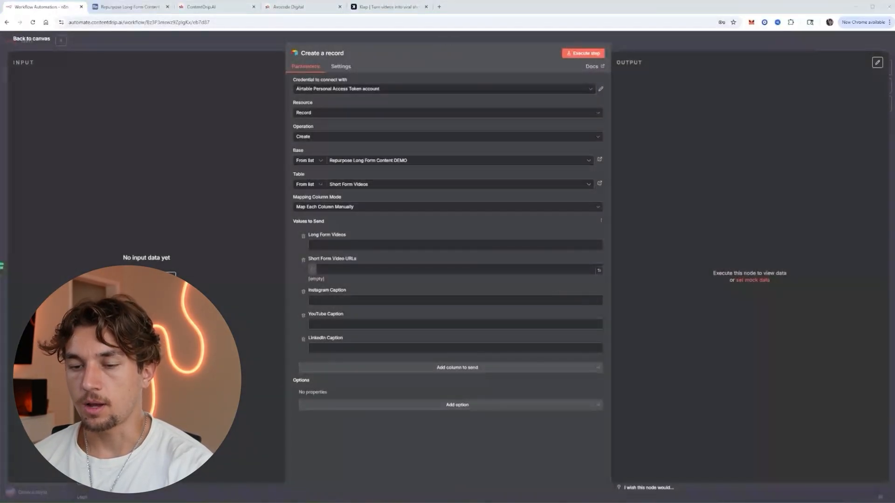
left_click(340, 269)
type("{{ $('Ready? 2').item.json.src_url }}")
left_click(449, 251)
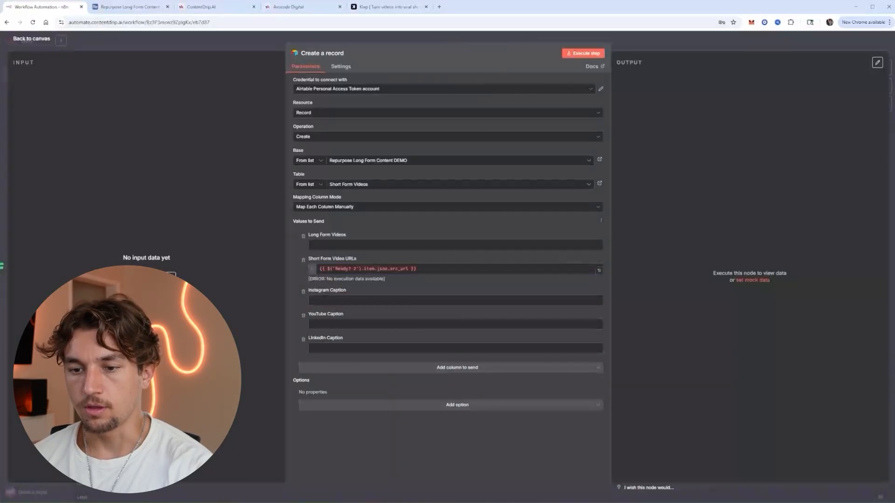
left_click(550, 245)
type("[\"{{ $('Search records').item.json.id }}\"]")
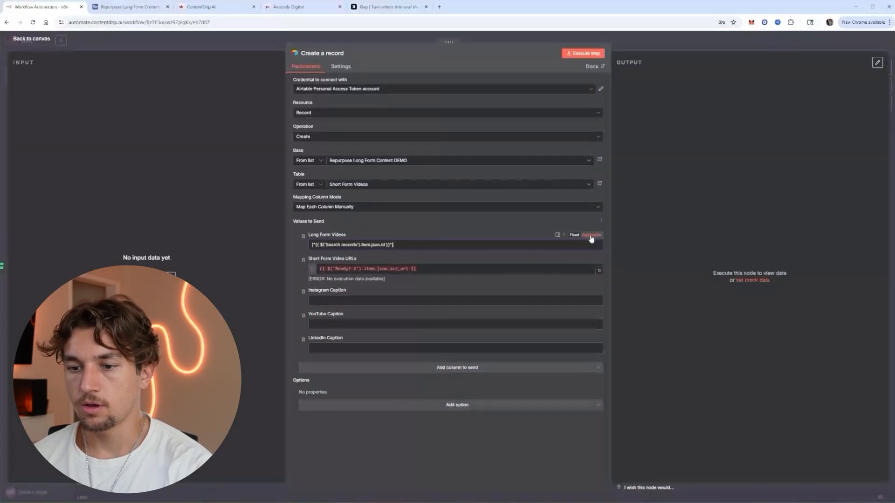
left_click(591, 236)
left_click(481, 235)
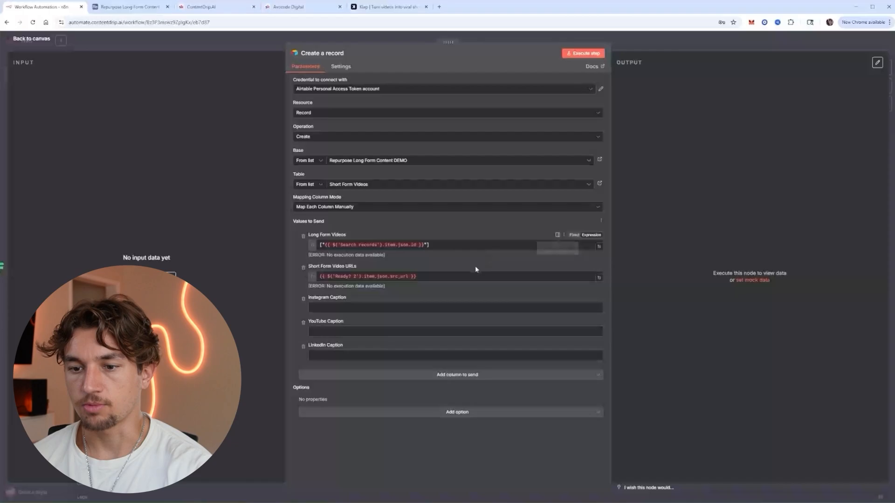
Map Instagram Caption and YouTube Caption to their pasted caption expressions.
left_click(591, 299)
type("{{ $('Get Shorts Details').item.json.publication_captions.instagram }}")
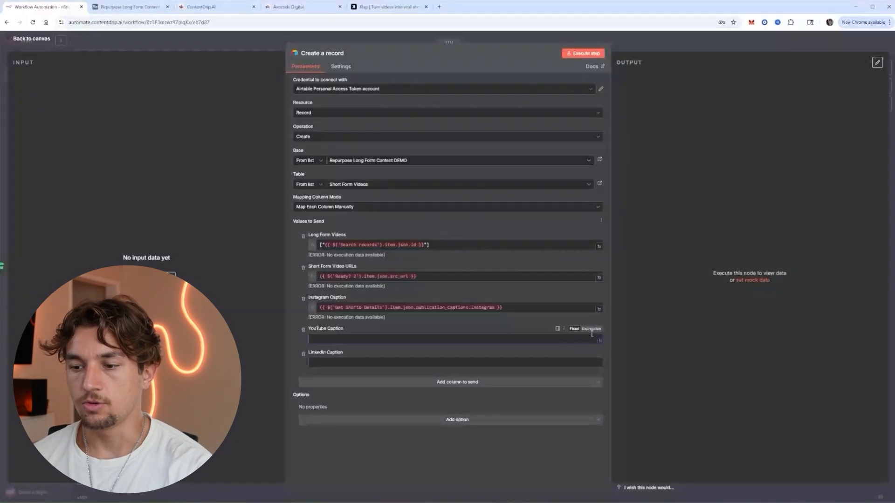
left_click(591, 330)
type("{{ $('Get Shorts Details').item.json.publication_captions.youtube }}")
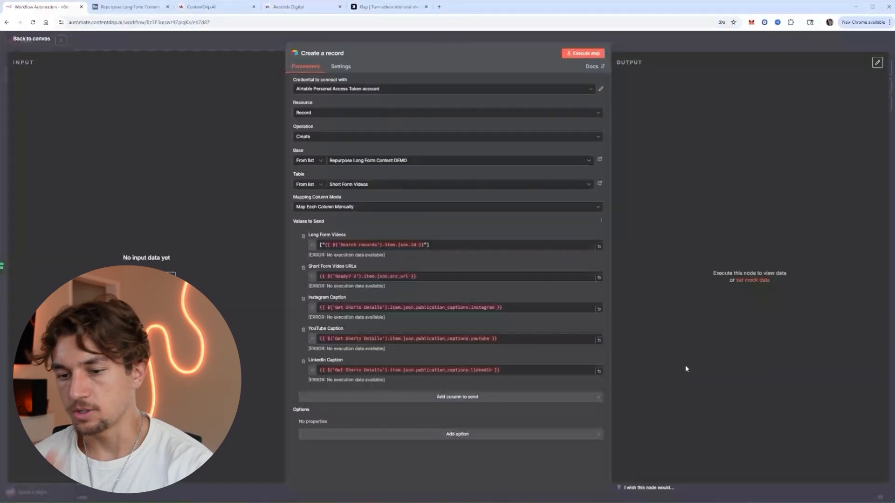
Move the Create a record node below the Export Shorts row and save the workflow.
left_click(648, 47)
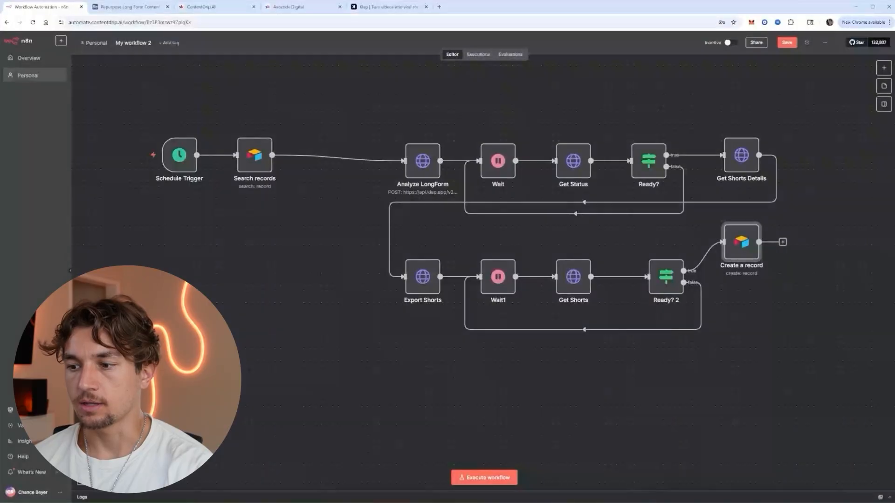
left_click_drag(741, 242, 429, 345)
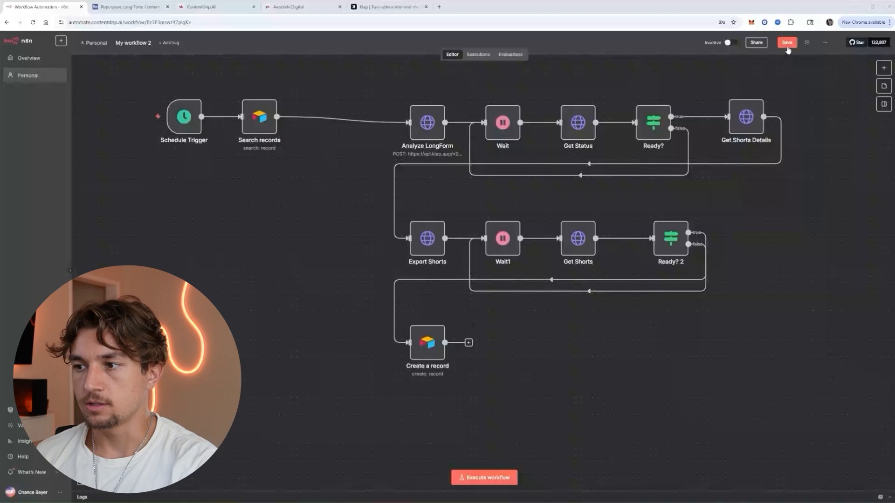
left_click(787, 46)
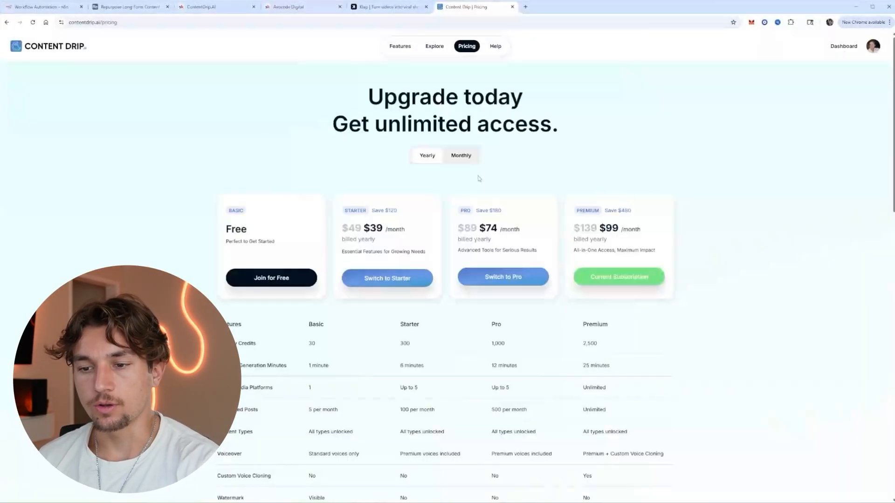
Go to the Integrated Accounts page of the Content Drip dashboard.
left_click(873, 52)
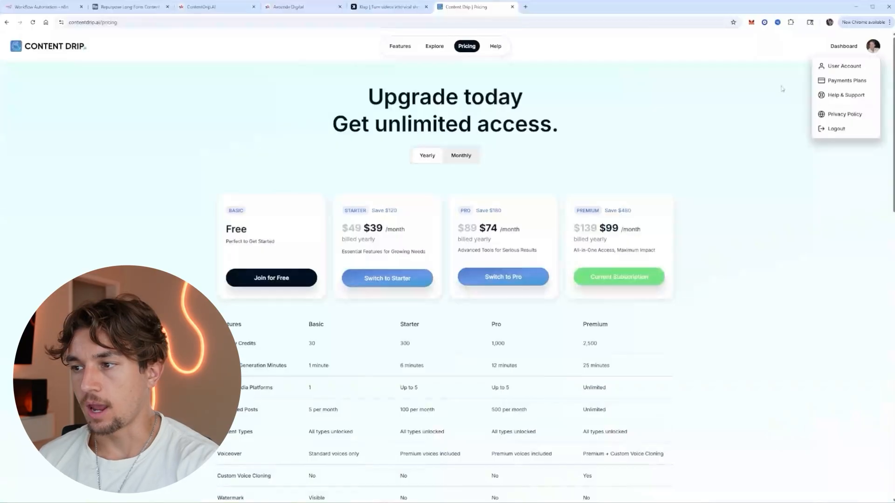
left_click(782, 87)
left_click(838, 49)
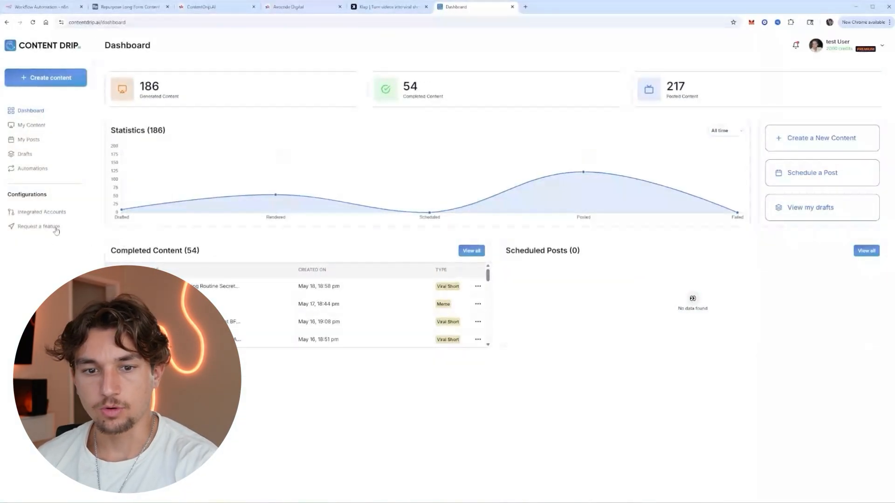
left_click(45, 213)
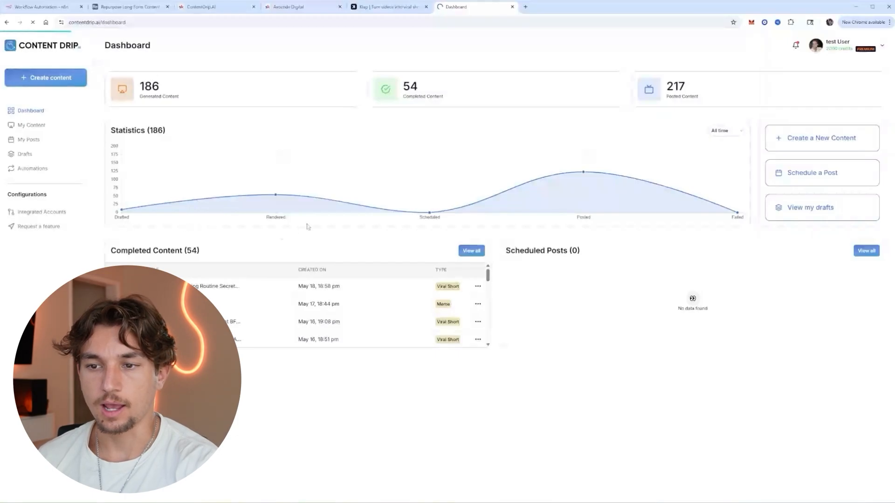
Connect a new Instagram account and copy its account ID.
left_click(157, 123)
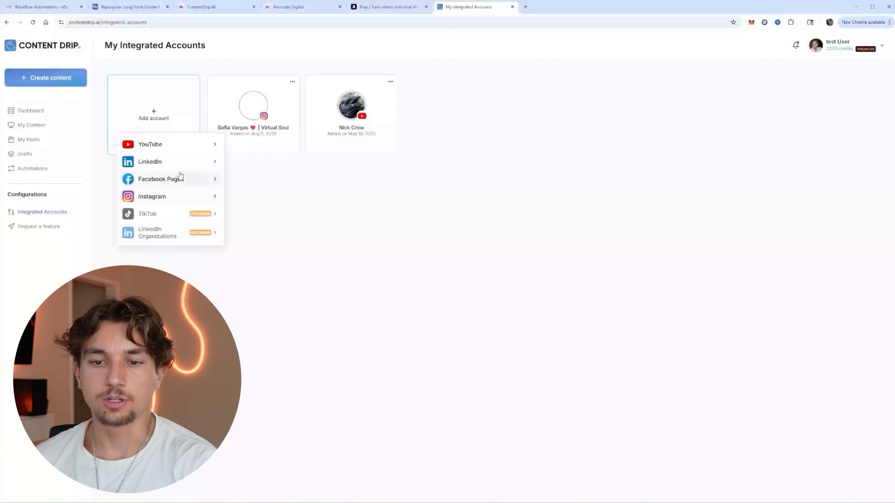
left_click(176, 197)
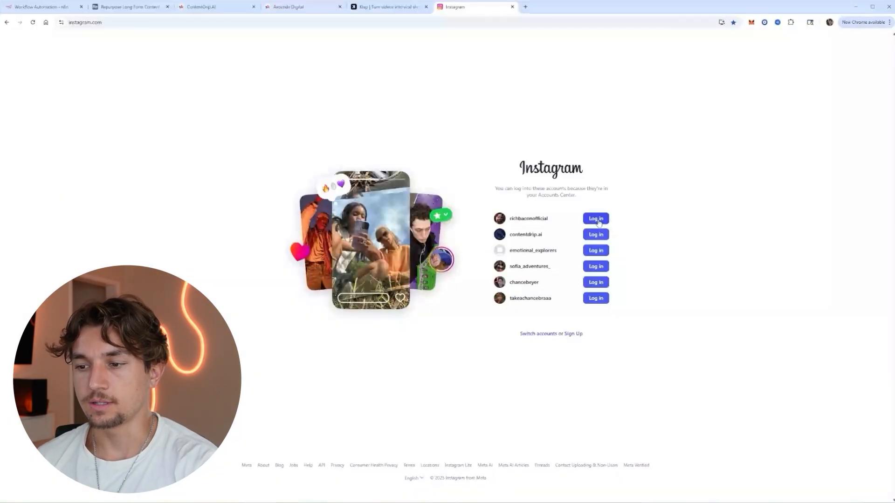
left_click(596, 219)
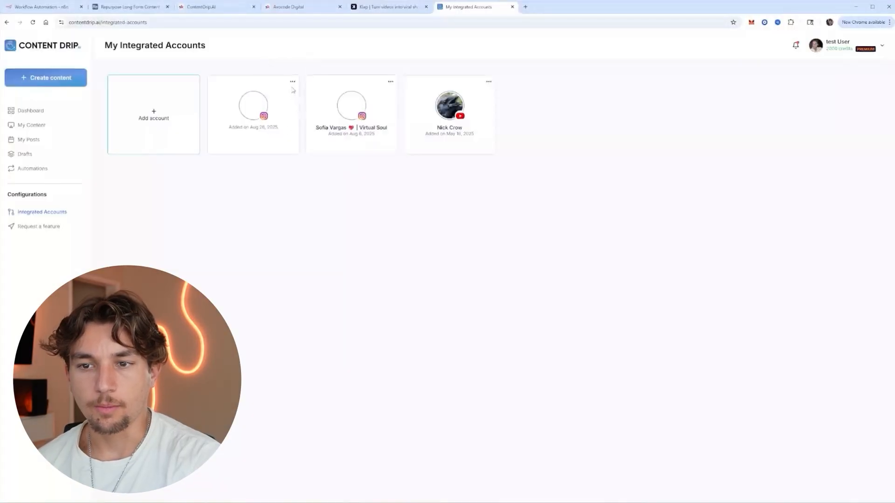
left_click(293, 82)
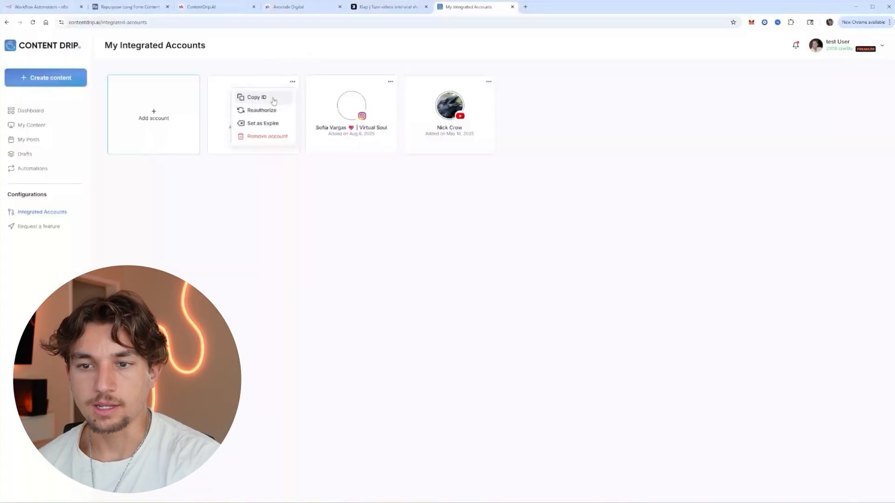
left_click(273, 101)
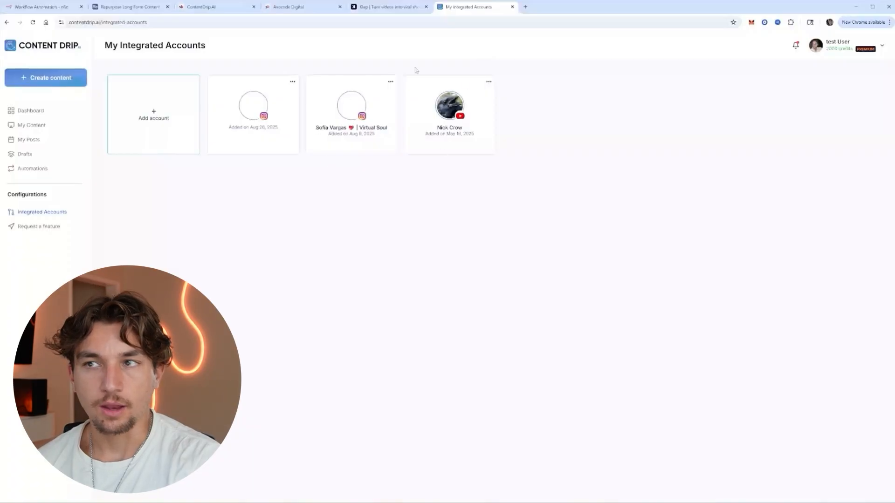
Add an HTTP Request after Create a record that POSTs to Content Drip's wf/post endpoint.
left_click(39, 7)
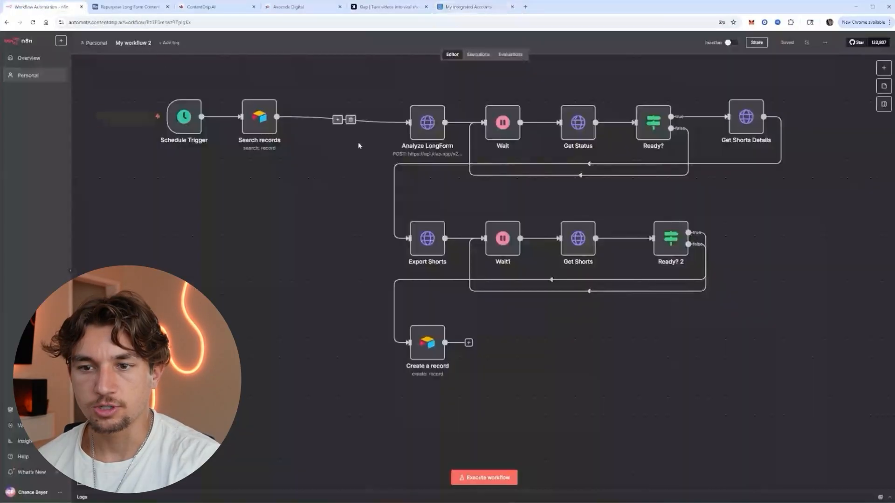
left_click(468, 344)
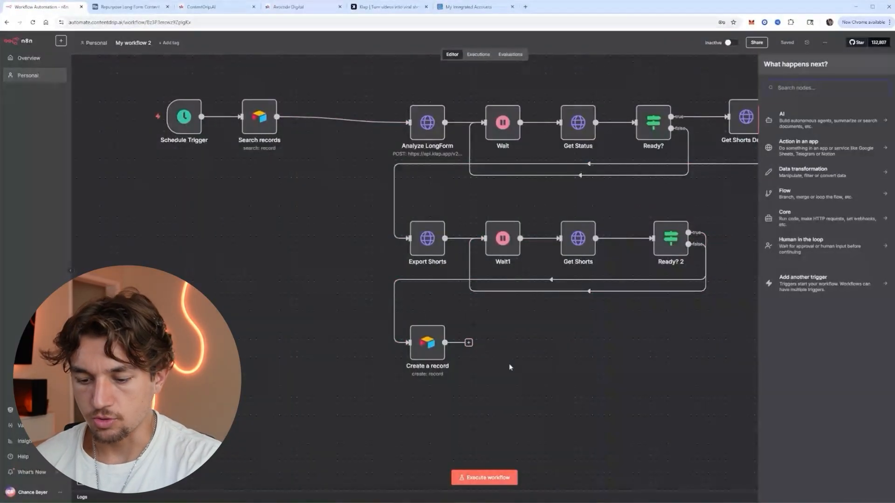
type("http")
key("Return")
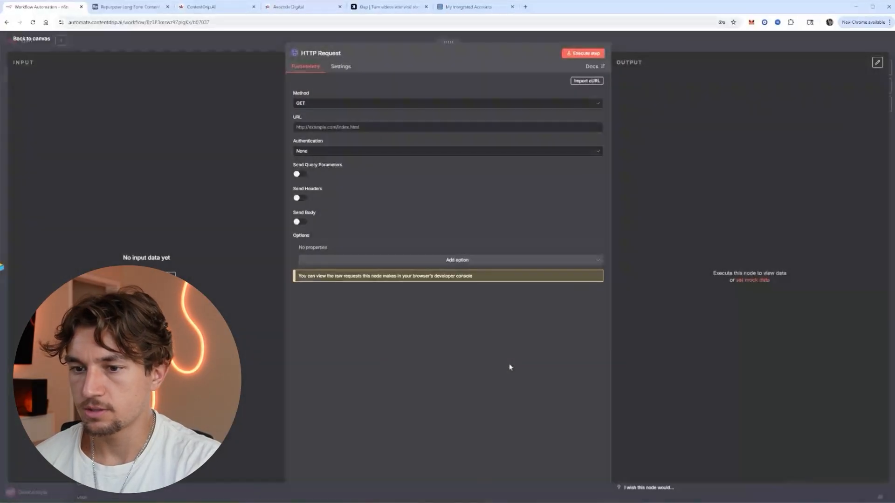
left_click(328, 106)
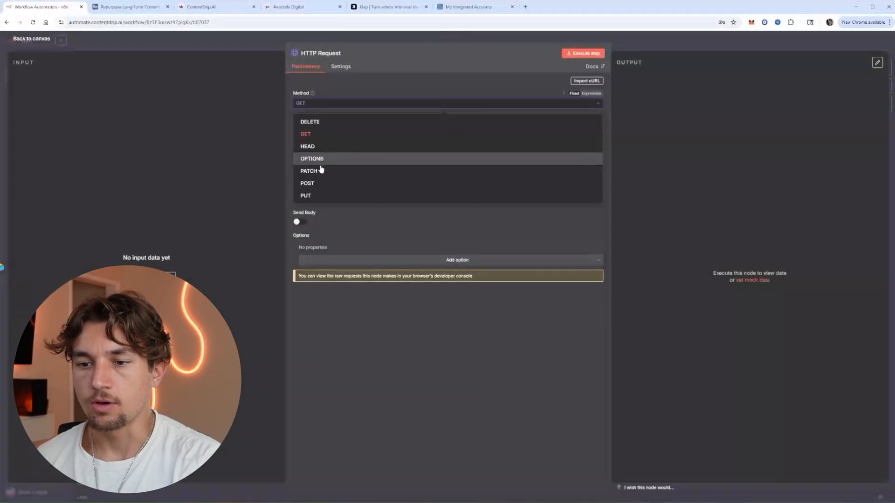
left_click(318, 183)
left_click(317, 127)
key("ctrl+v")
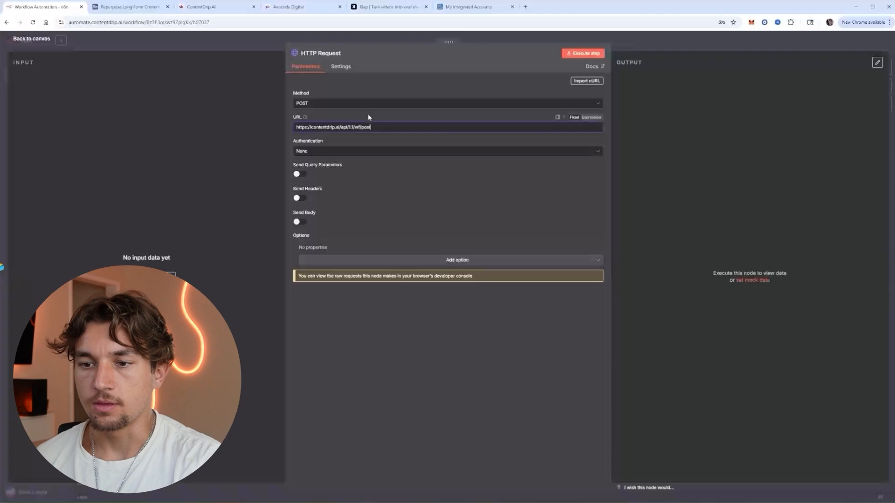
Turn on request headers and add an x-api-key header.
left_click(299, 197)
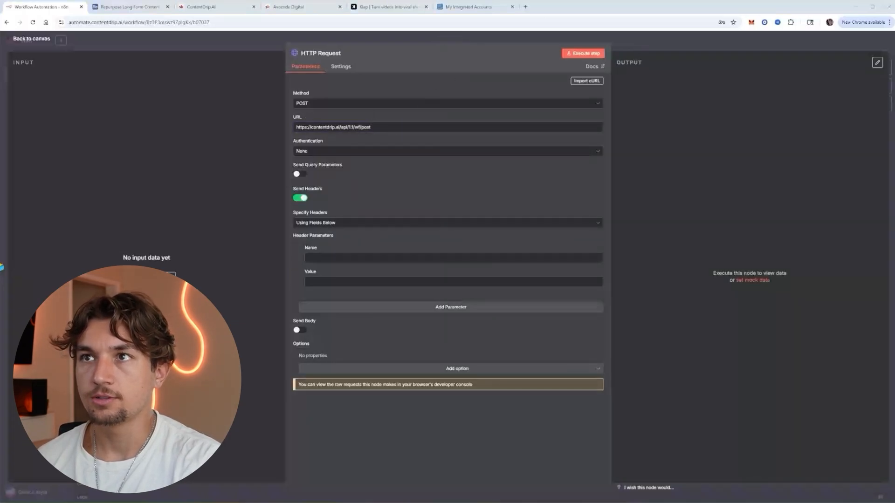
left_click(361, 258)
key("ctrl+v")
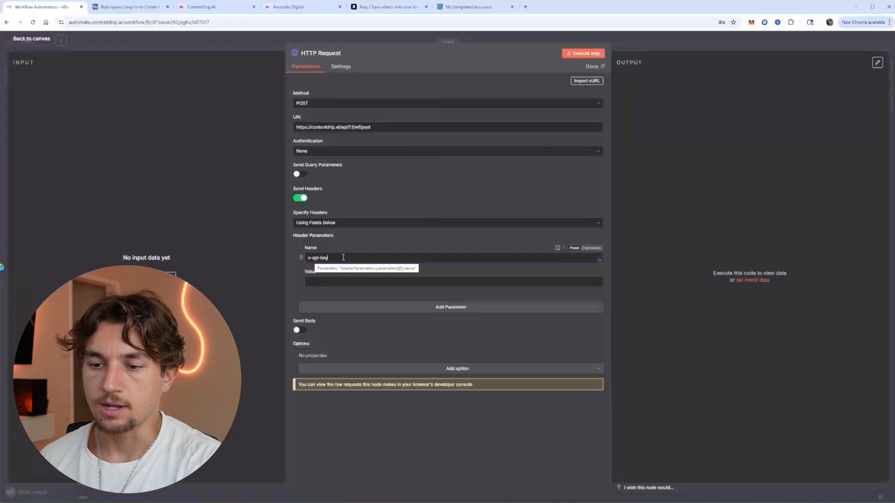
key("Tab")
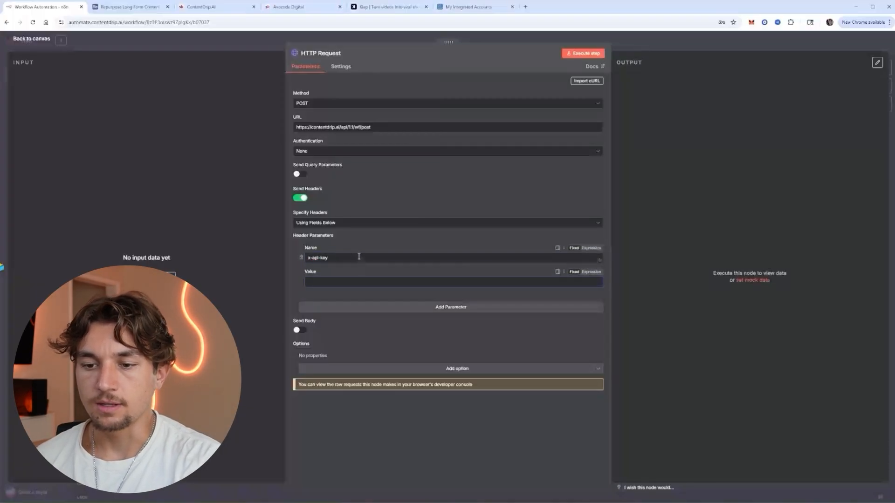
Copy the API key from Content Drip's User Account API page.
left_click(466, 7)
left_click(851, 47)
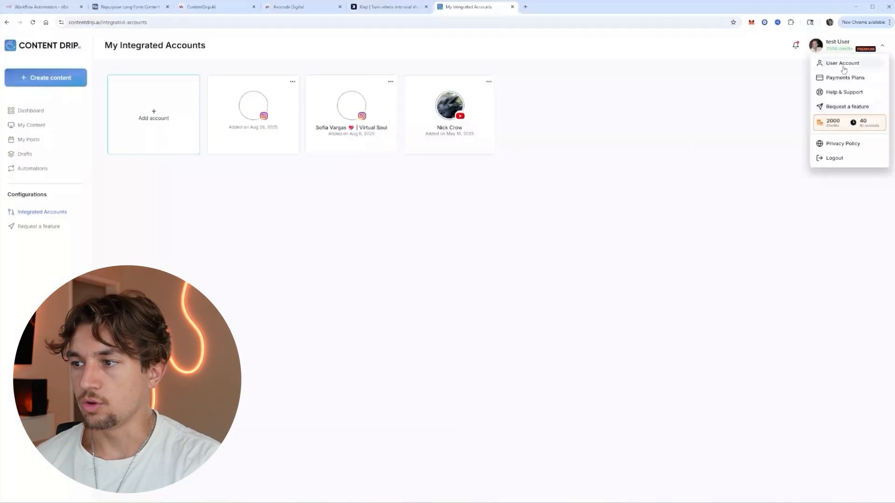
left_click(839, 63)
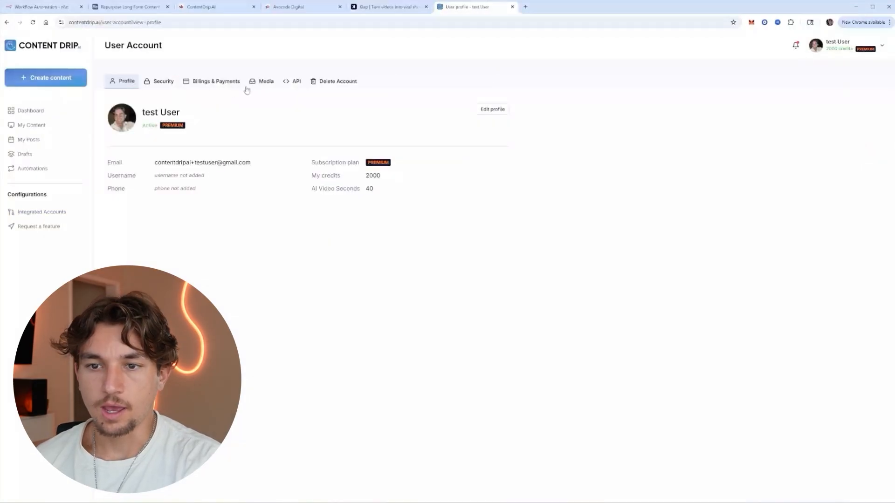
left_click(291, 81)
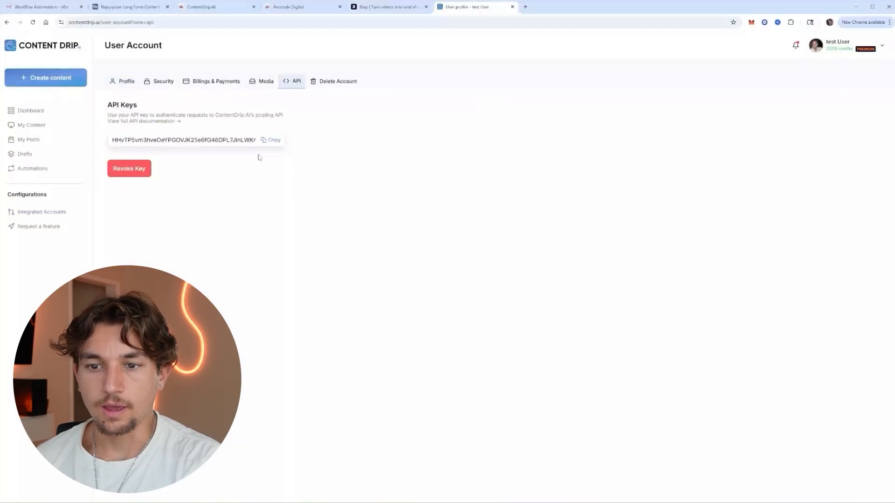
left_click(275, 140)
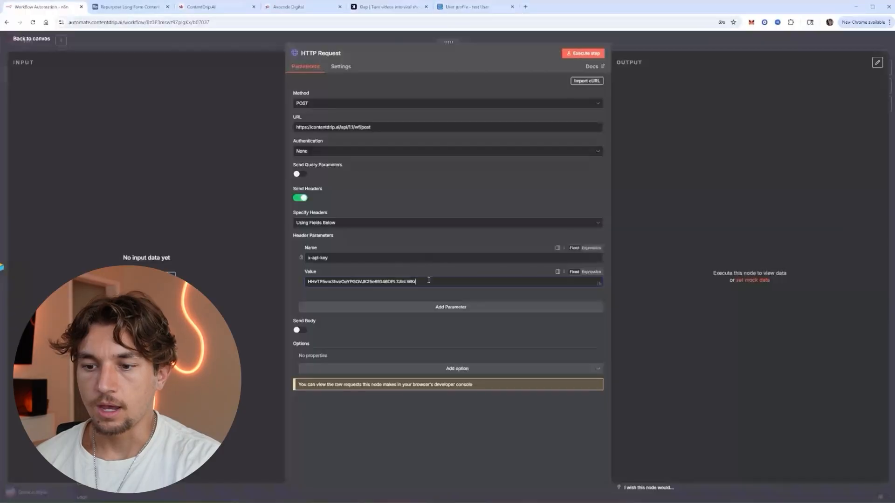
Turn on Send Body, specify it as JSON, and open the expression editor.
left_click(300, 330)
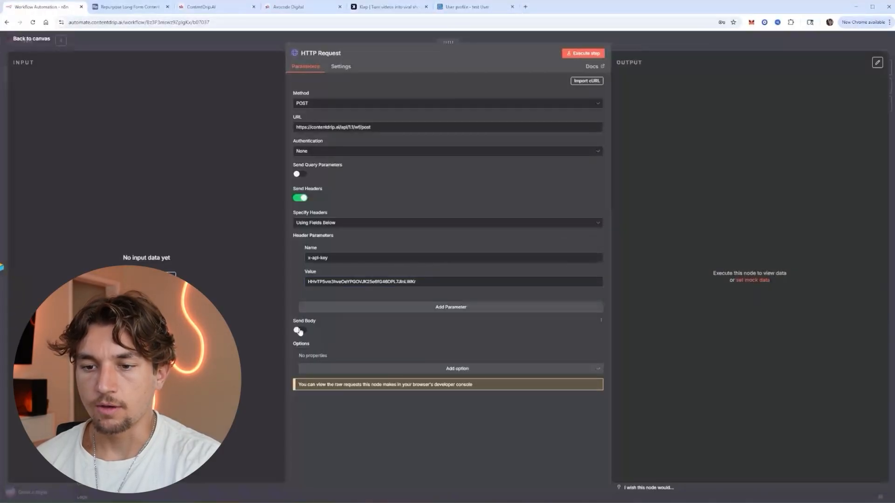
scroll(357, 331, "down", 1)
left_click(356, 334)
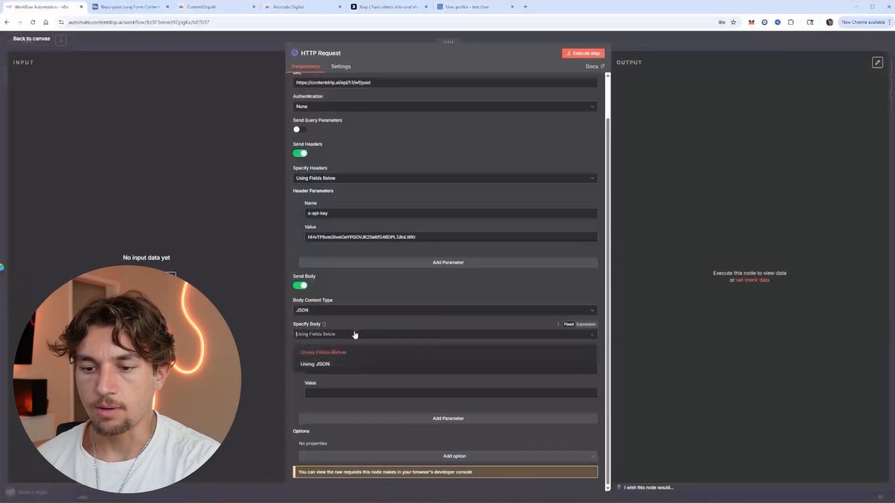
left_click(356, 365)
scroll(449, 383, "down", 3)
scroll(465, 389, "up", 3)
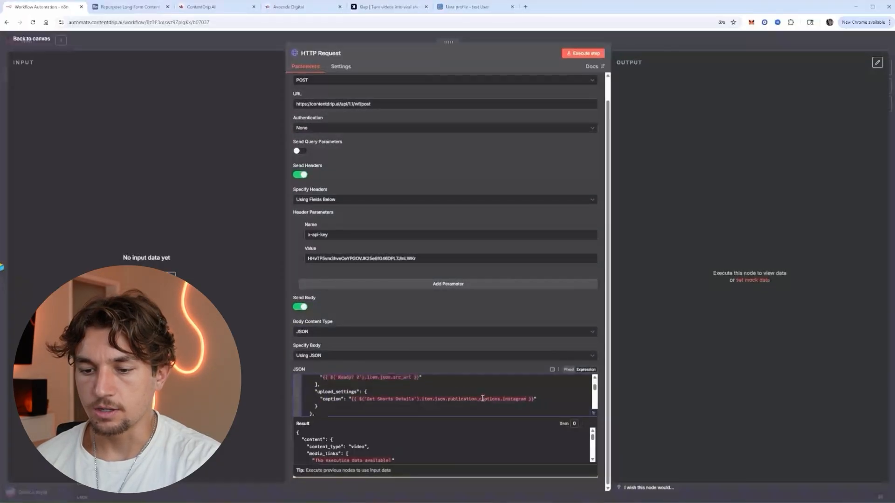
scroll(521, 398, "down", 3)
left_click(592, 414)
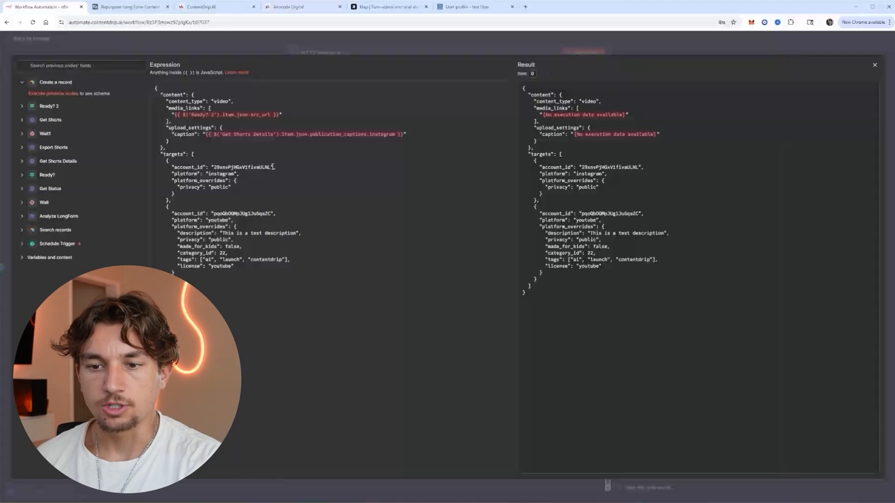
Copy the first Instagram account's ID from Content Drip's integrated accounts.
left_click_drag(272, 166, 212, 168)
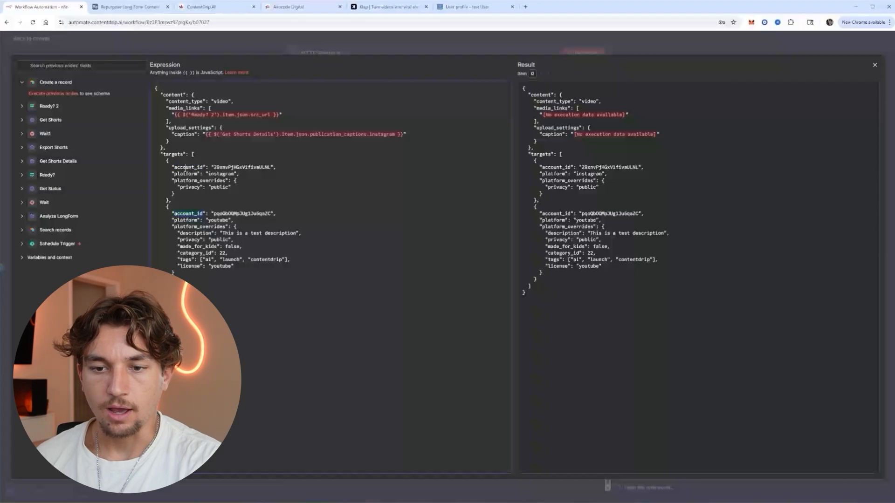
left_click(467, 7)
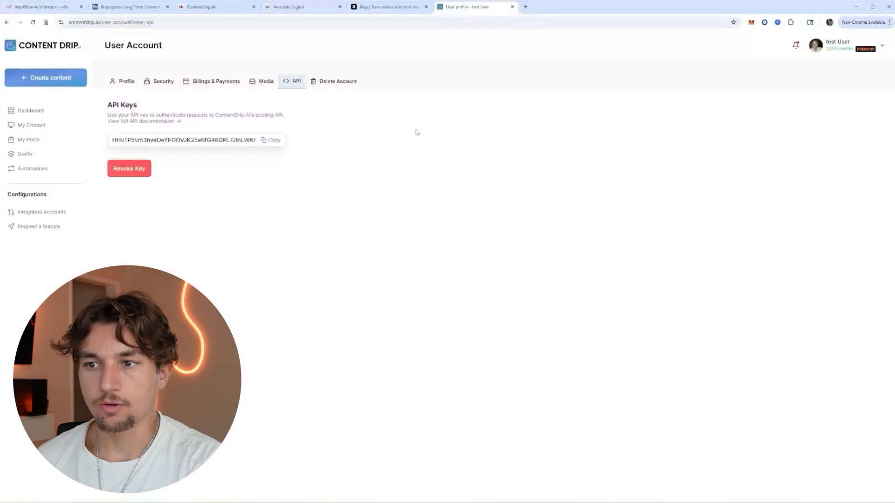
left_click(38, 212)
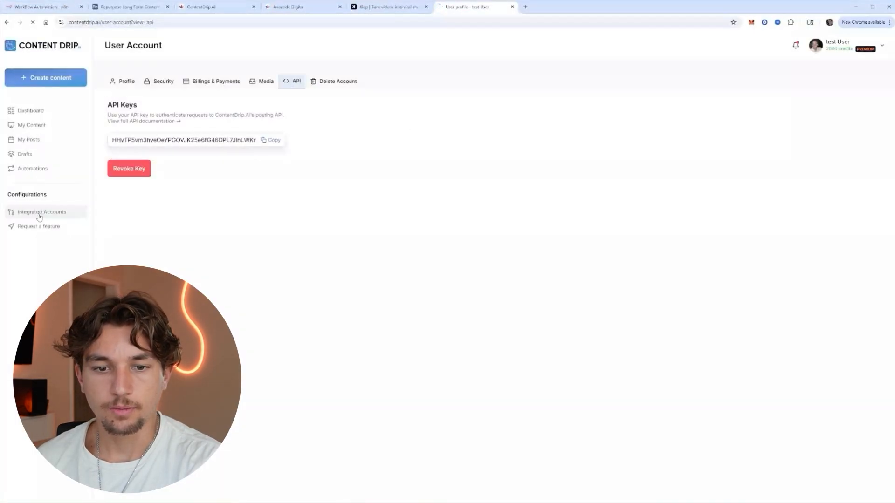
left_click(293, 86)
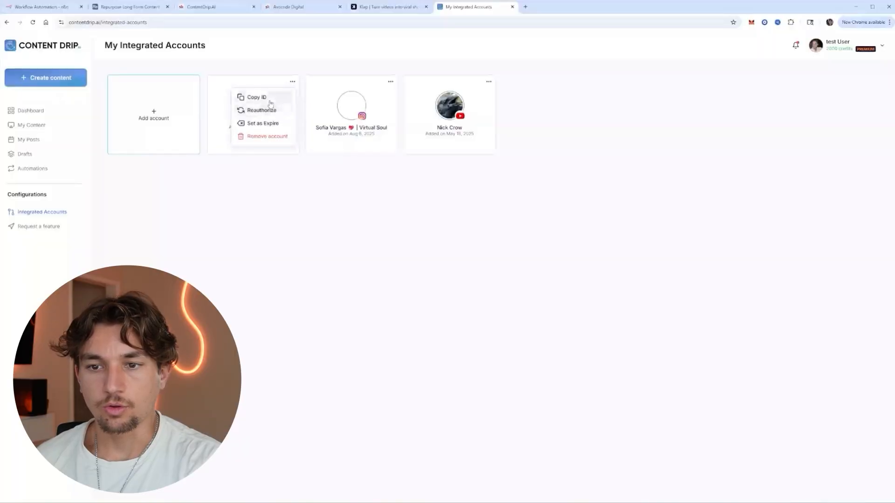
left_click(272, 97)
Paste the copied ID over the Instagram target's account_id in the JSON body.
left_click(42, 7)
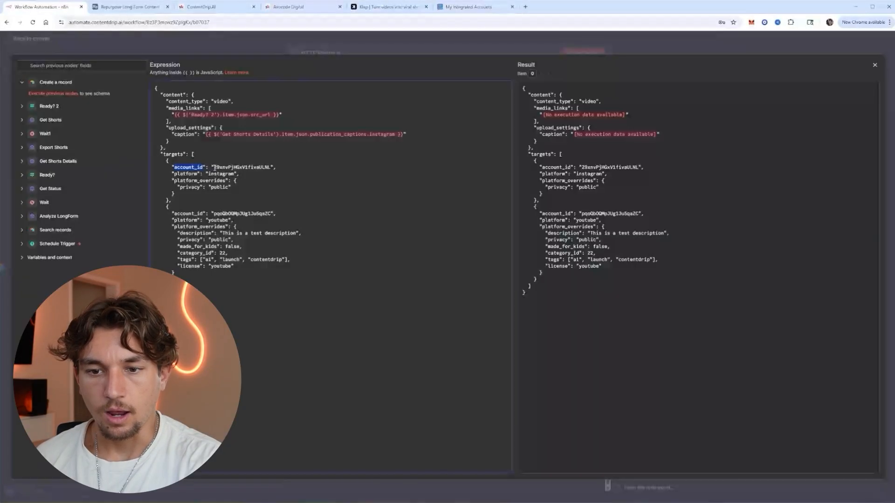
left_click_drag(214, 167, 257, 166)
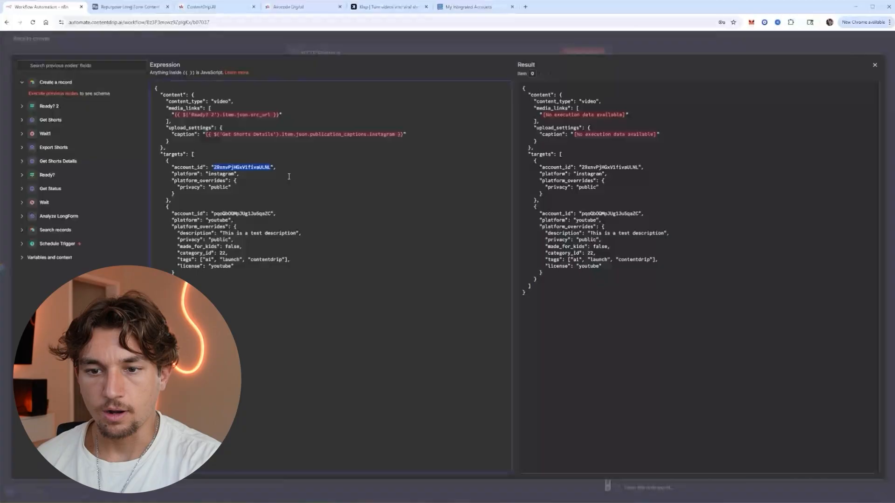
key("ctrl+v")
Review the YouTube account ID, caption and media link expressions, then close the editor.
left_click_drag(266, 215, 269, 214)
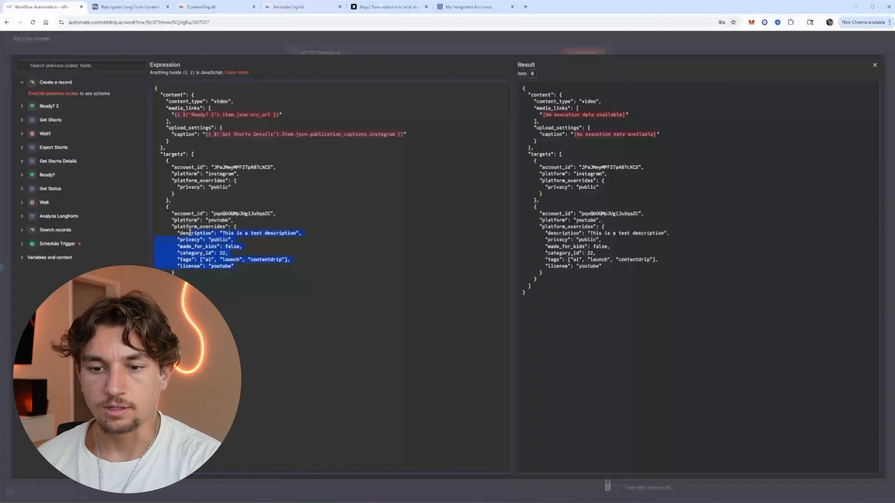
left_click_drag(205, 135, 402, 136)
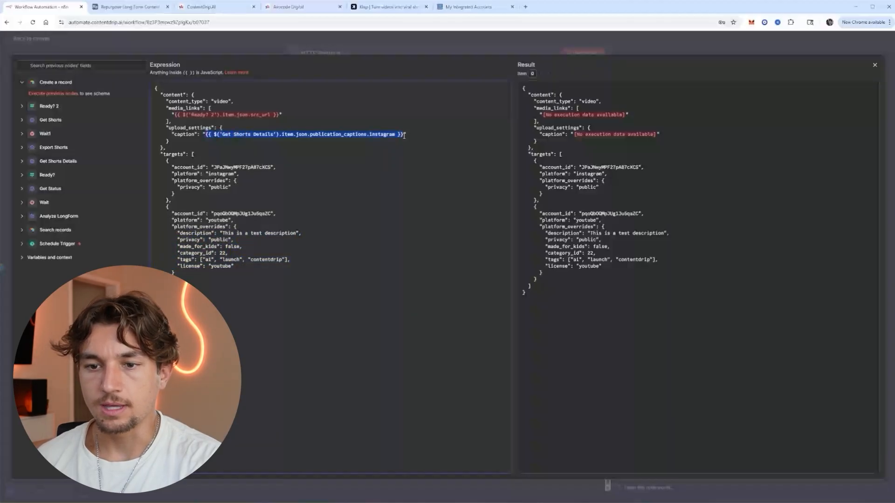
left_click(357, 151)
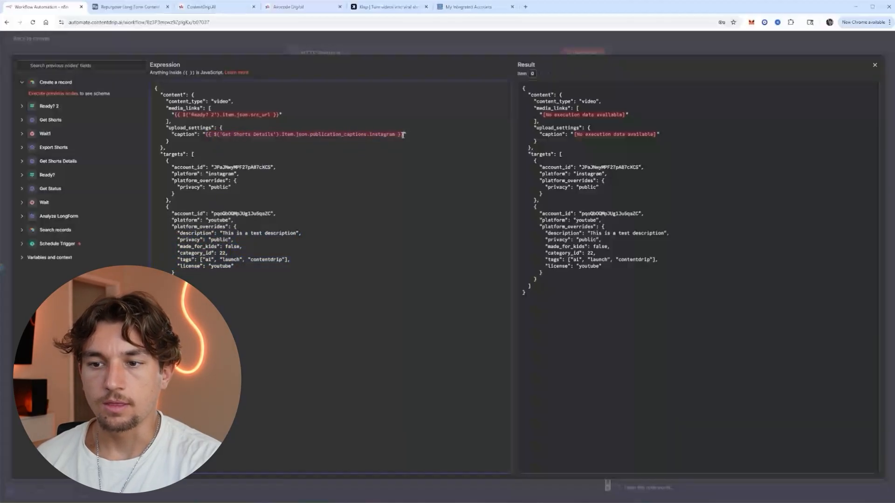
left_click_drag(402, 135, 206, 135)
left_click_drag(280, 114, 191, 116)
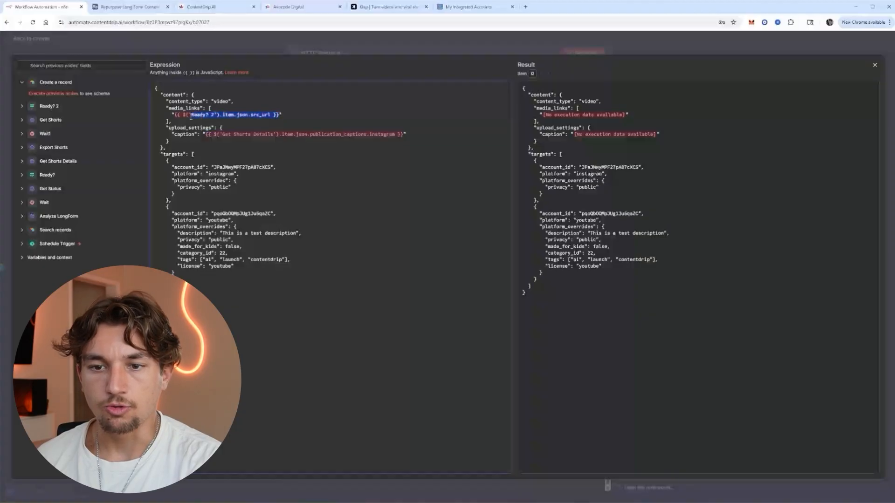
left_click(207, 125)
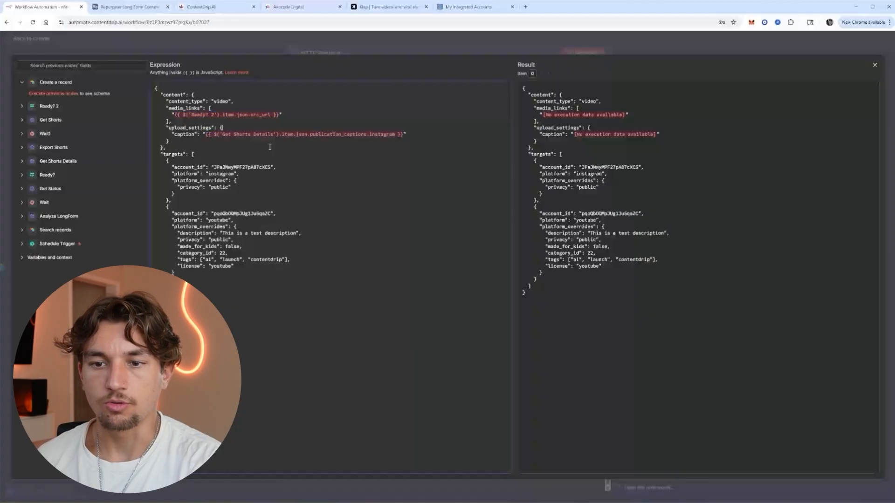
left_click(338, 55)
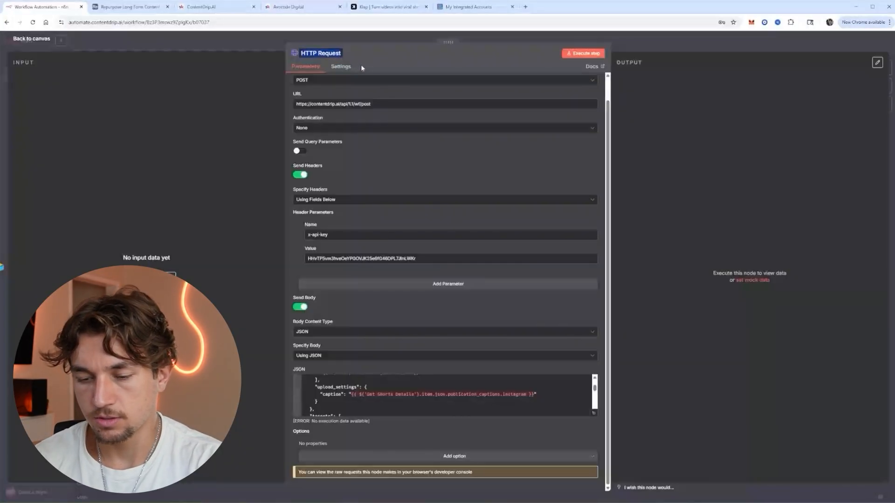
Rename the HTTP Request node to Publish Reels.
type("Publish Reels")
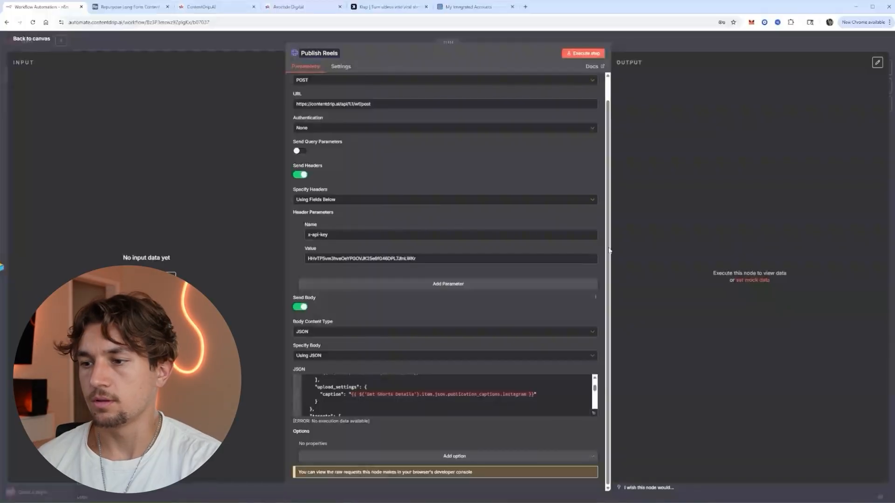
left_click(677, 210)
left_click(664, 42)
Add an Airtable Update record step on the Repurpose Long Form Content DEMO base's Long Form Videos table.
left_click(544, 343)
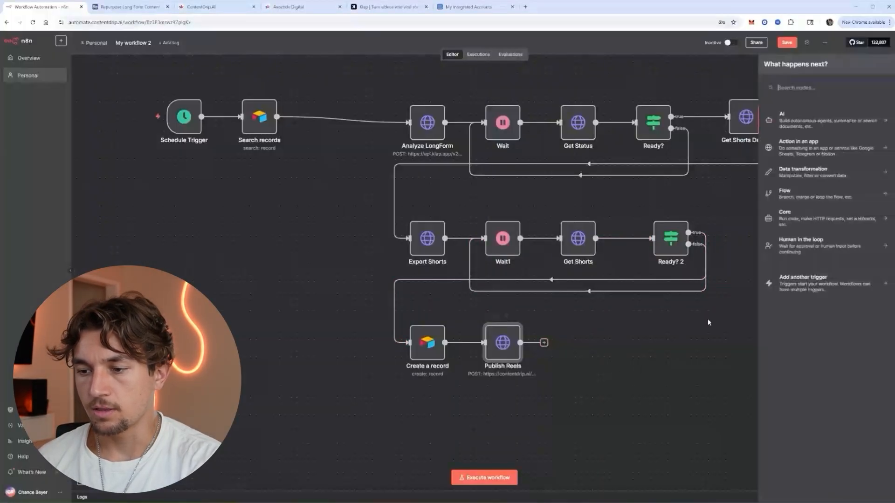
type("air")
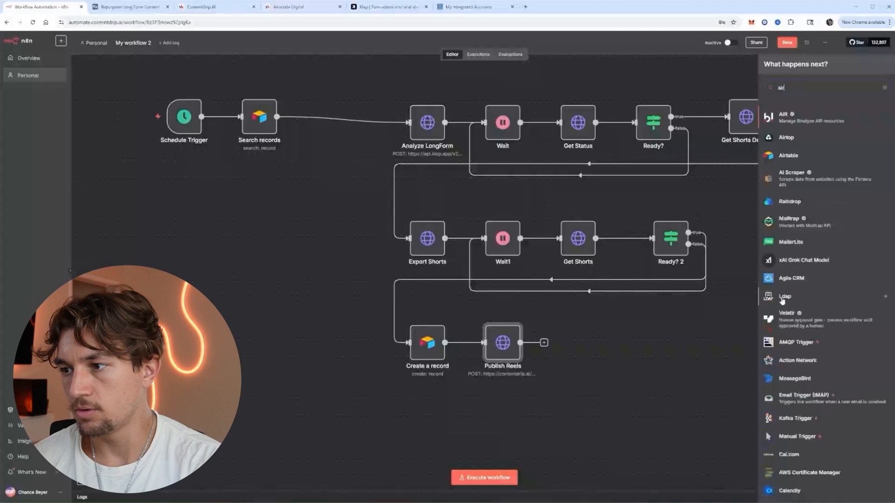
key("Return")
left_click(797, 246)
left_click(387, 160)
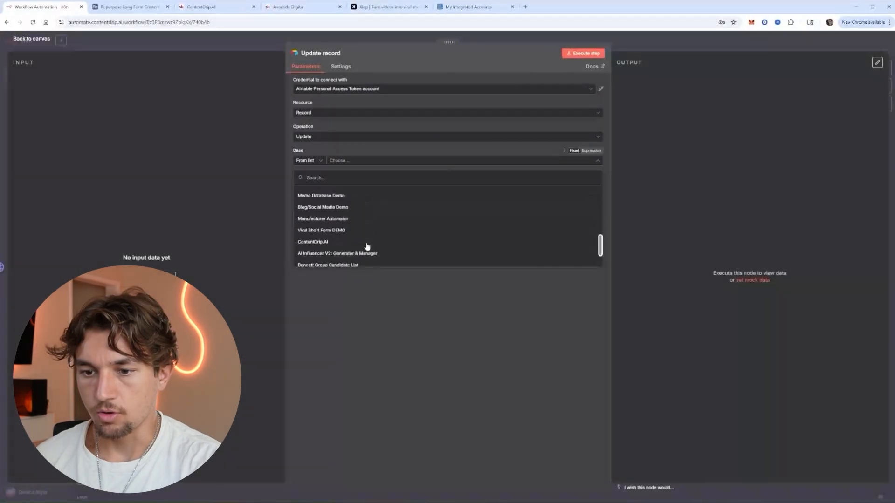
scroll(386, 244, "down", 5)
left_click(392, 251)
left_click(364, 214)
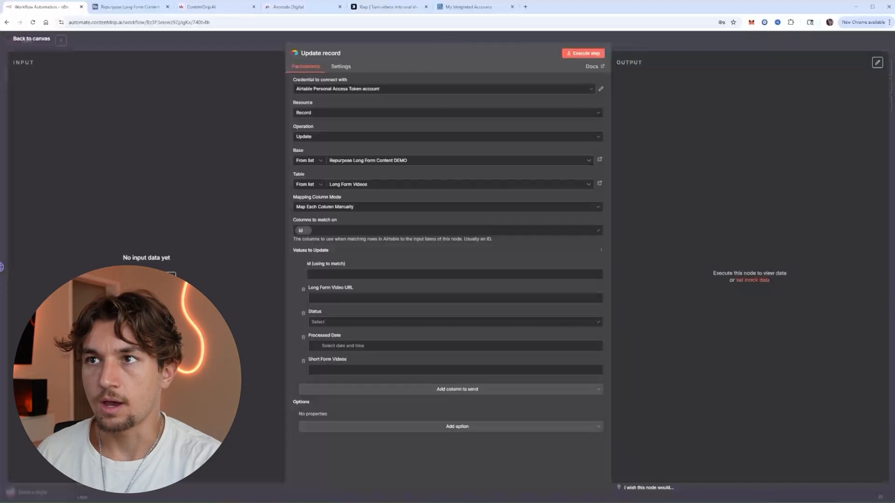
Map the record id, Status Shorts Generated and Processed Date {{$now}}, removing Short Form Videos.
left_click(355, 275)
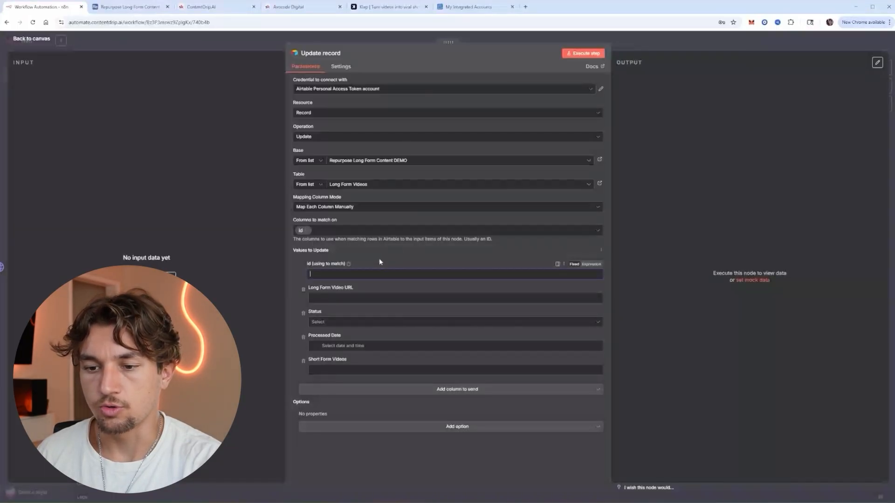
type("{{ $('Search records').item.json.id }}")
left_click(591, 264)
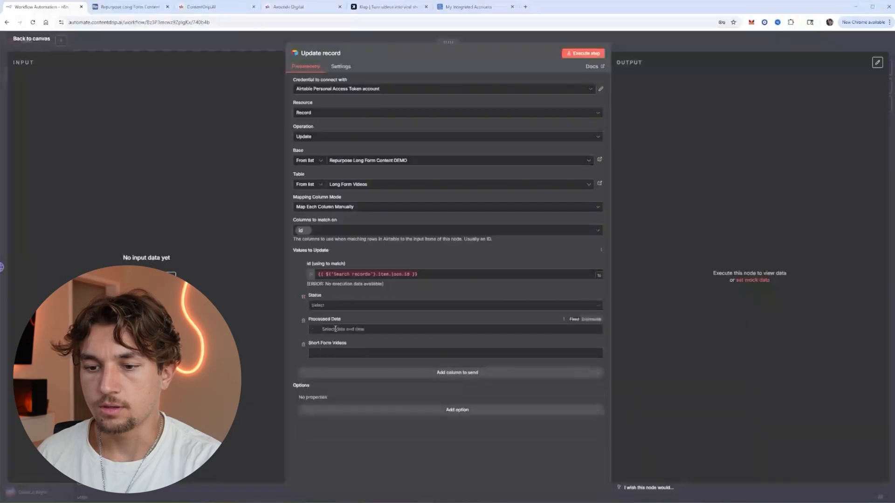
left_click(311, 305)
left_click(342, 324)
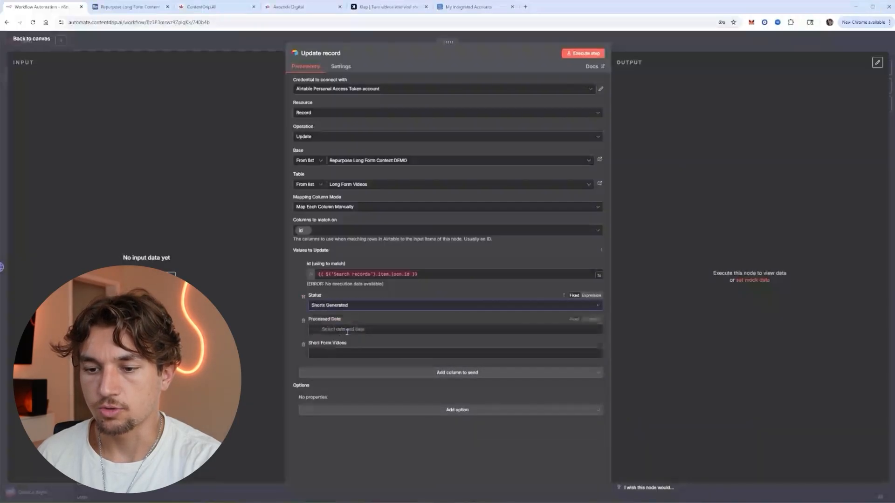
left_click(553, 328)
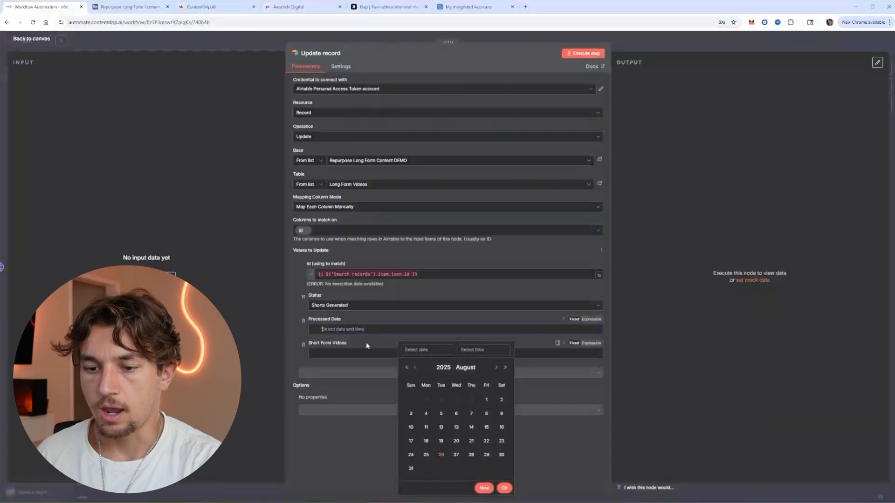
left_click(591, 320)
type("{{ $now.toLocaleString()}}")
left_click(297, 338)
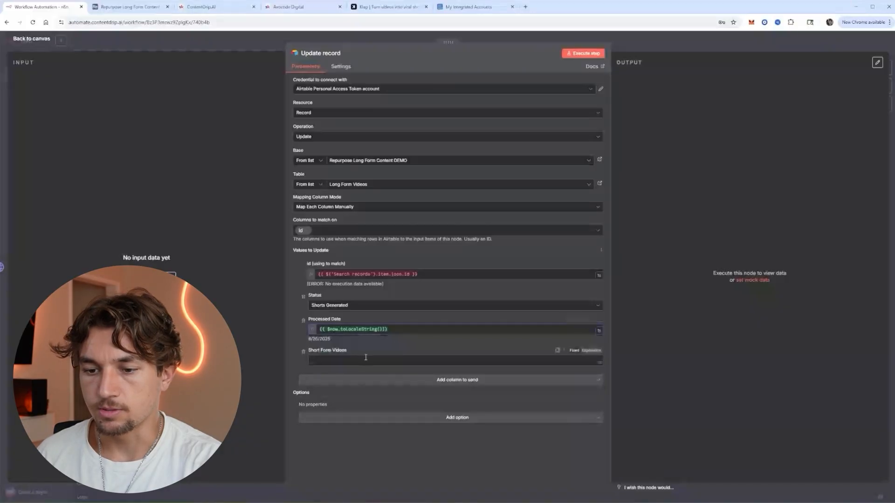
left_click(303, 352)
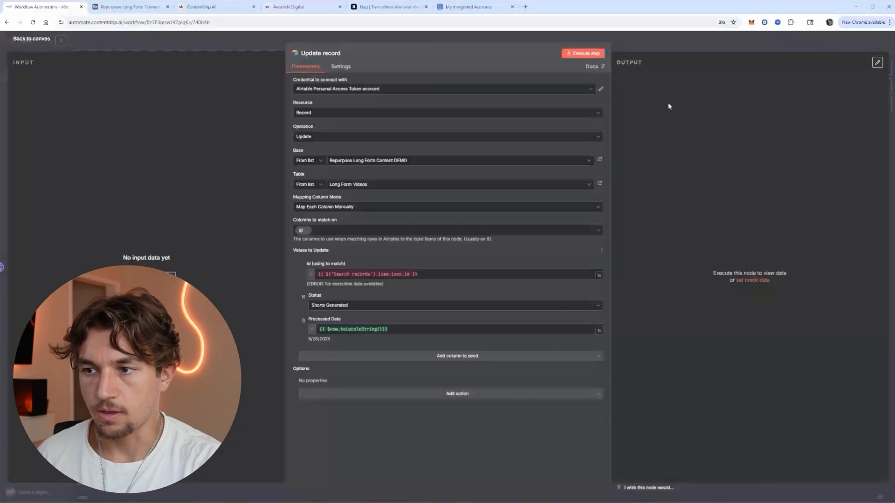
left_click(661, 45)
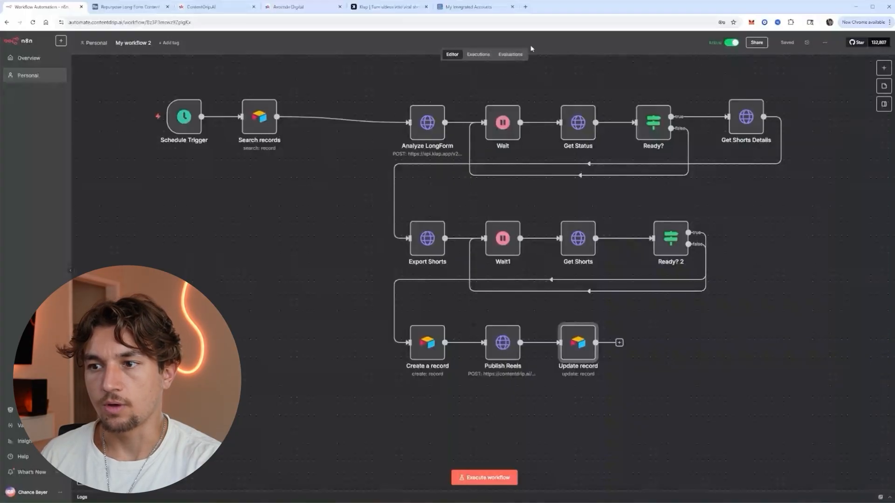
Copy the long-form stream's YouTube video link.
left_click(132, 7)
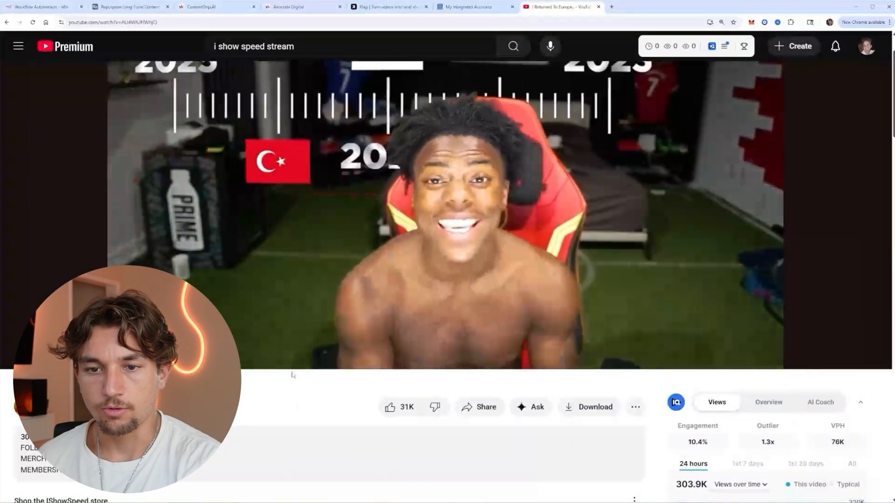
scroll(251, 384, "down", 1)
scroll(298, 391, "up", 2)
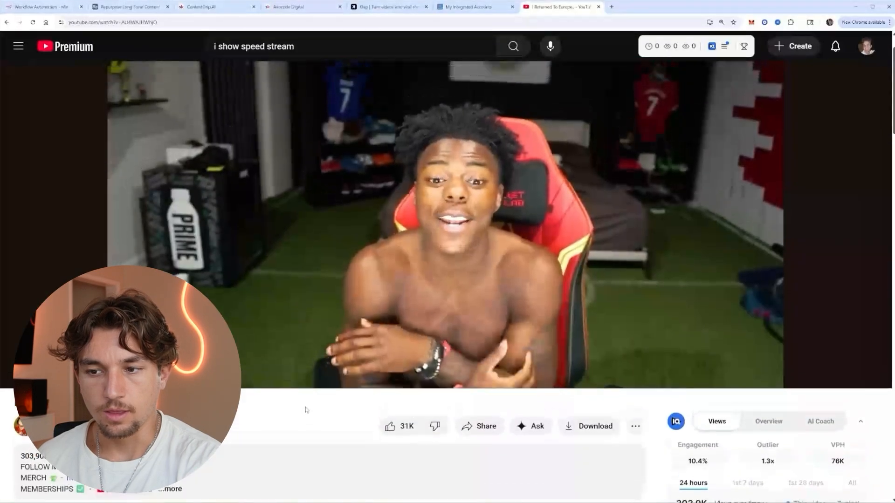
scroll(293, 399, "down", 1)
scroll(292, 396, "up", 2)
left_click(173, 22)
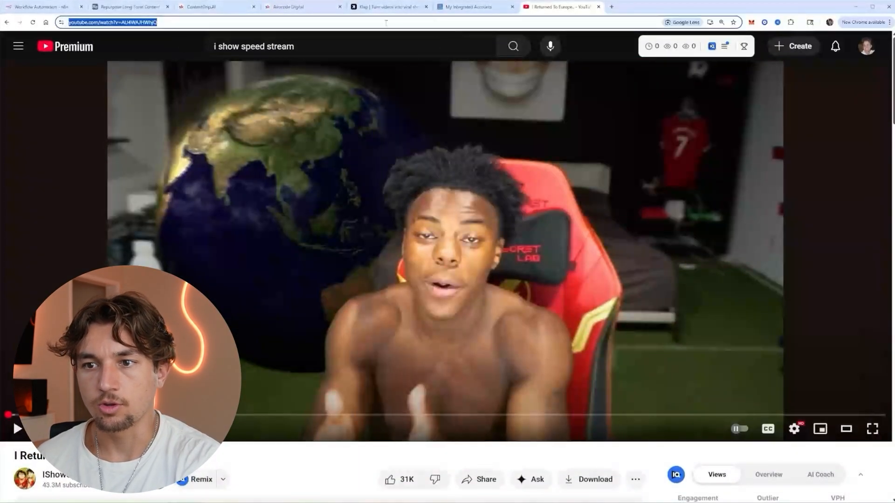
Paste the link into row 1's Long Form Video URL, delete rows 2–3, and mark Not Processed.
left_click(130, 6)
key("ctrl+v")
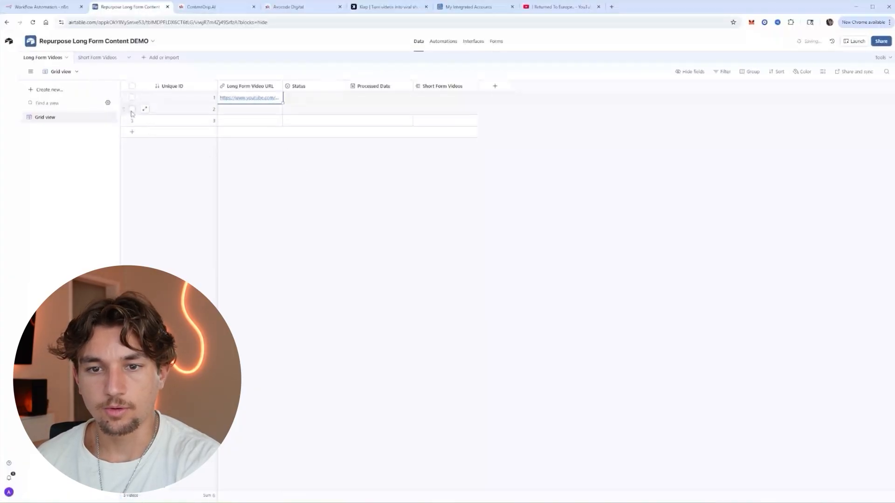
left_click_drag(132, 109, 132, 121)
key("Delete")
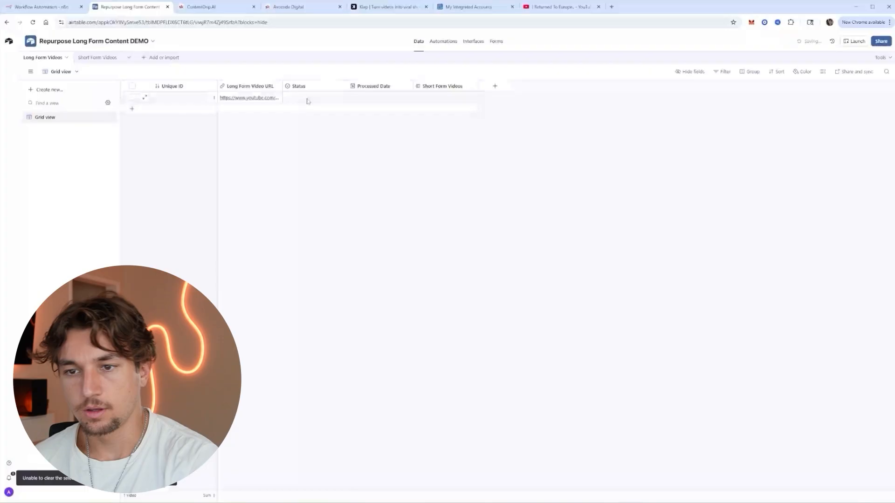
left_click(328, 100)
left_click(328, 101)
left_click(312, 146)
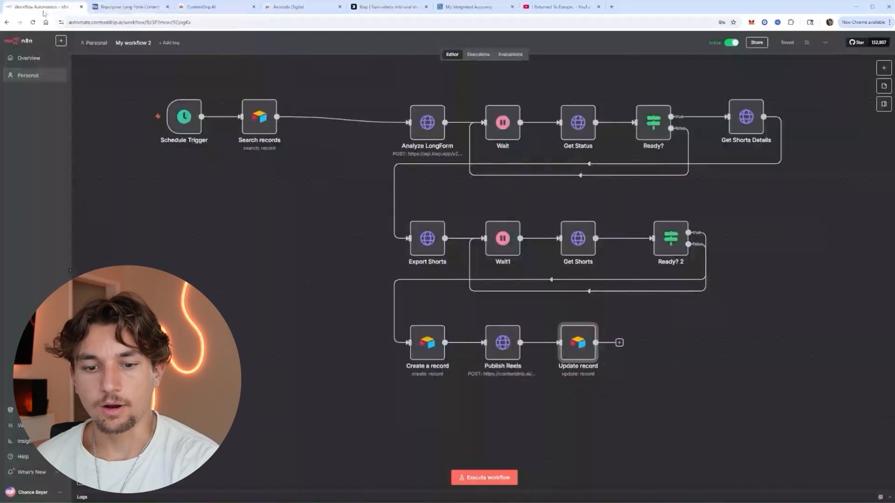
Test-run the workflow, inspect the Analyze LongForm error, and check Airtable's field names.
left_click(42, 7)
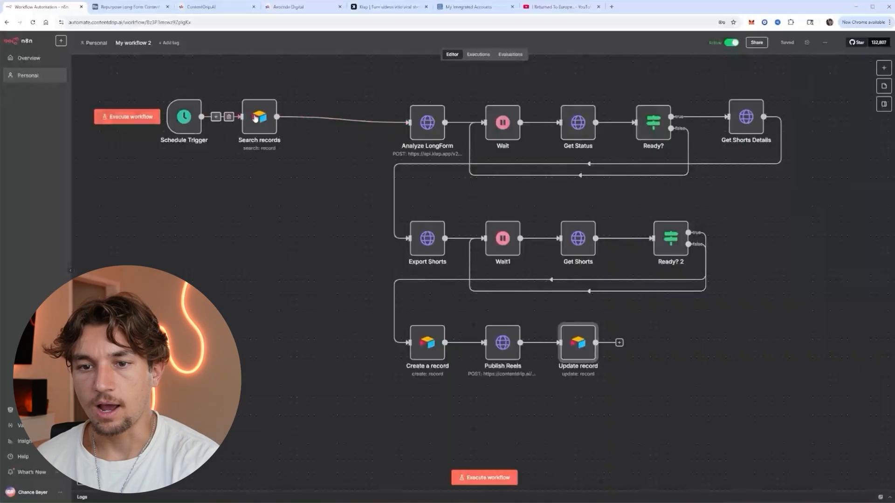
mouse_move(185, 119)
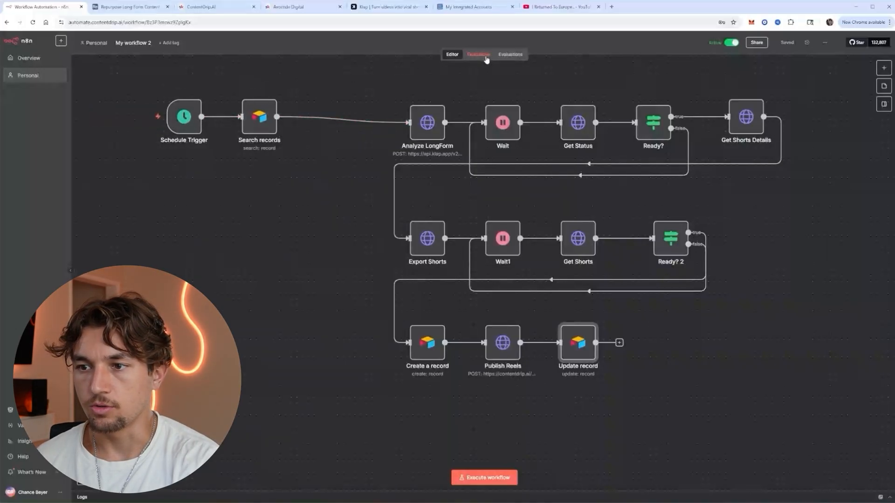
left_click(429, 129)
double_click(429, 128)
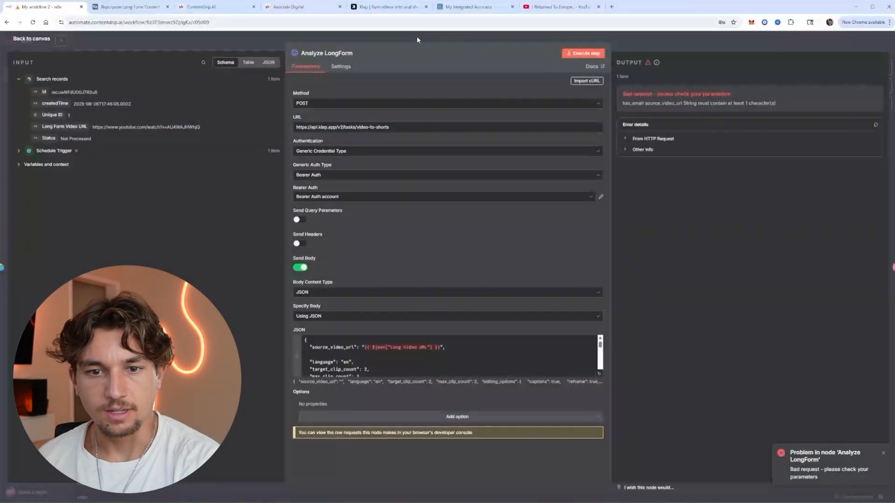
left_click(416, 35)
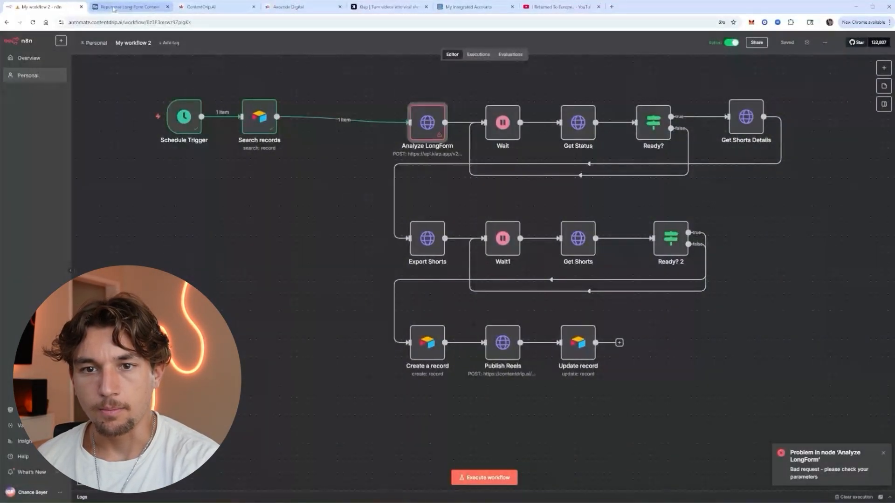
left_click(113, 9)
left_click(42, 6)
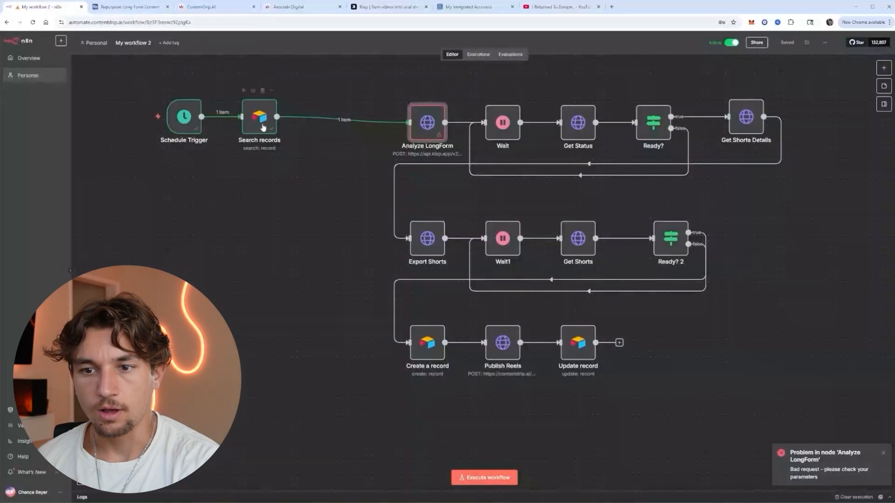
Replace Analyze LongForm's video link expression with the Long Form Video URL field and save.
double_click(428, 123)
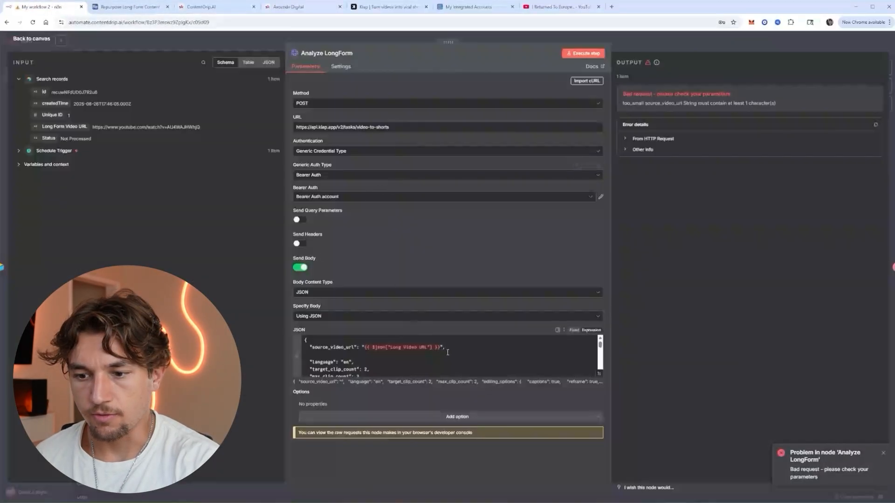
left_click_drag(440, 349, 368, 348)
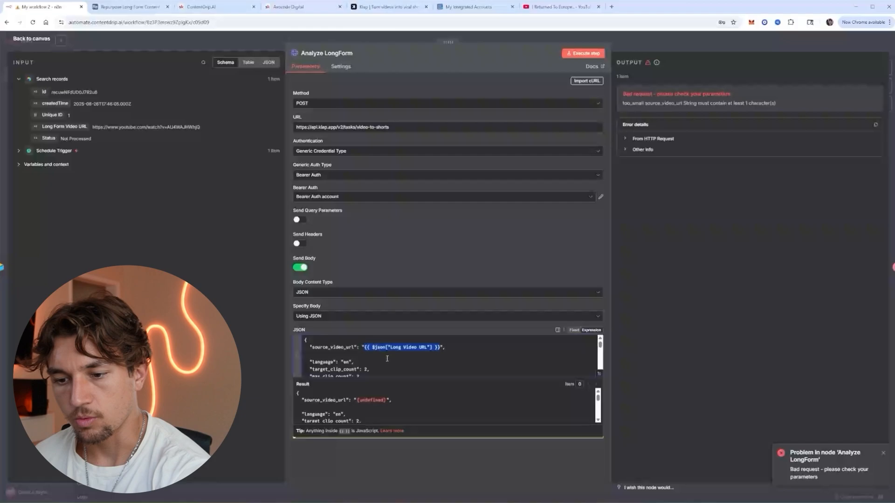
key("BackSpace")
left_click_drag(64, 126, 365, 348)
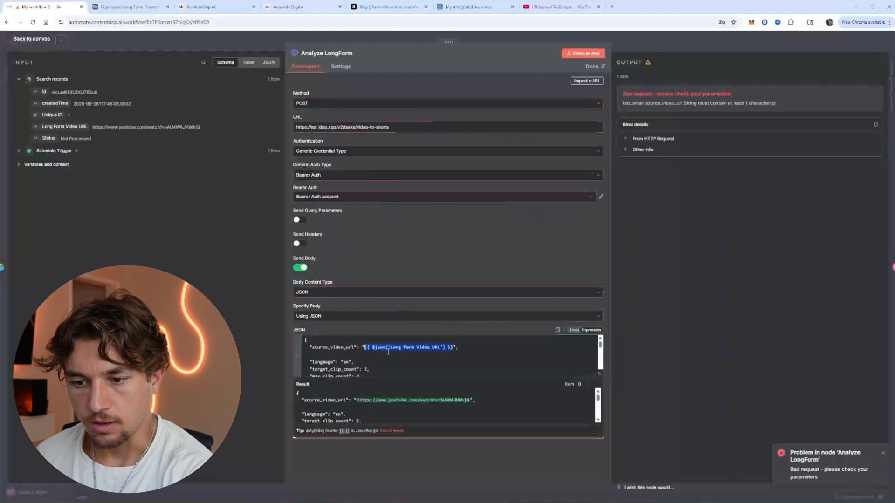
left_click(417, 356)
left_click(438, 272)
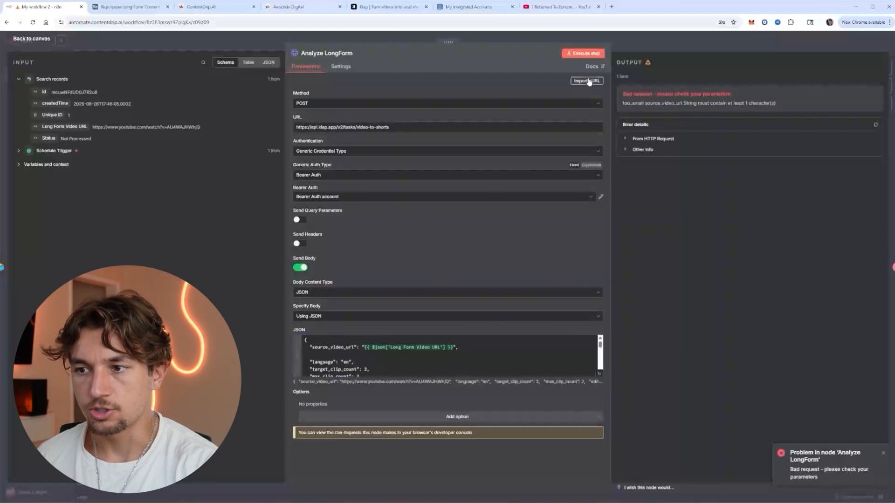
left_click(597, 39)
key("ctrl+s")
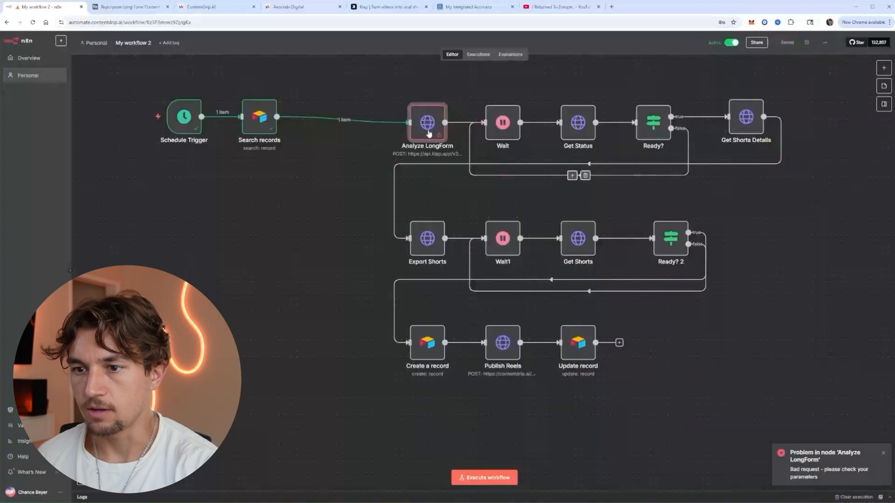
Run the workflow again and open Klap's video list to see the stream processing.
left_click(485, 477)
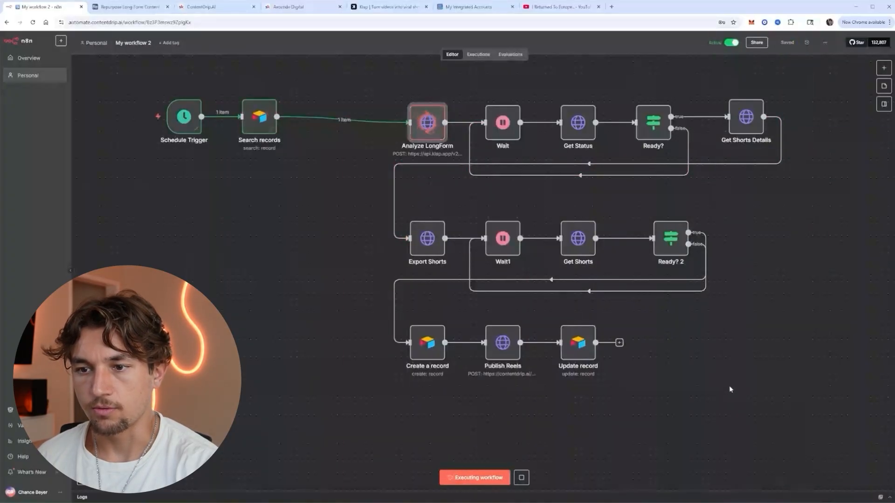
double_click(434, 140)
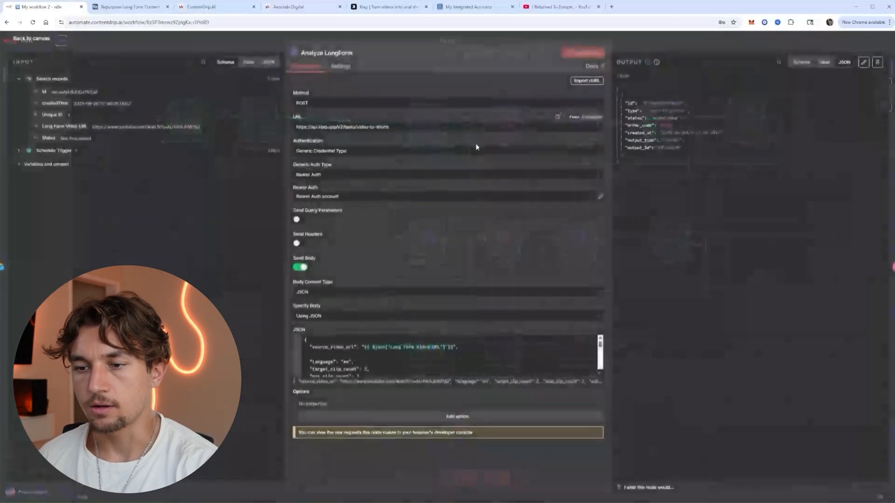
left_click(602, 39)
left_click(389, 6)
left_click(207, 58)
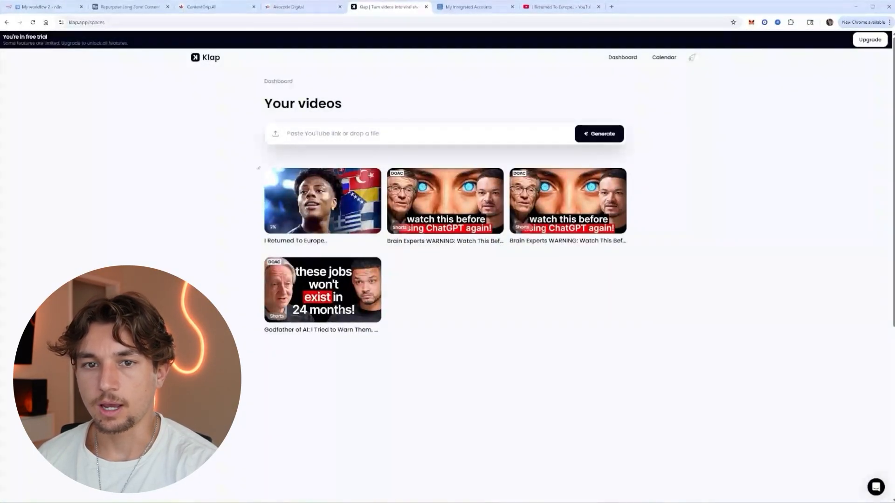
Check the n8n run and the two shorts in Klap, then return to Airtable.
left_click(46, 8)
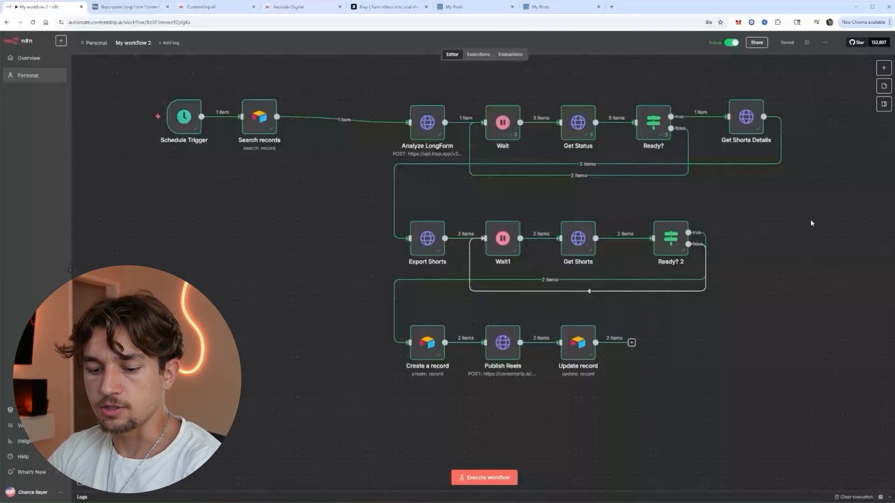
left_click(387, 7)
scroll(274, 86, "up", 3)
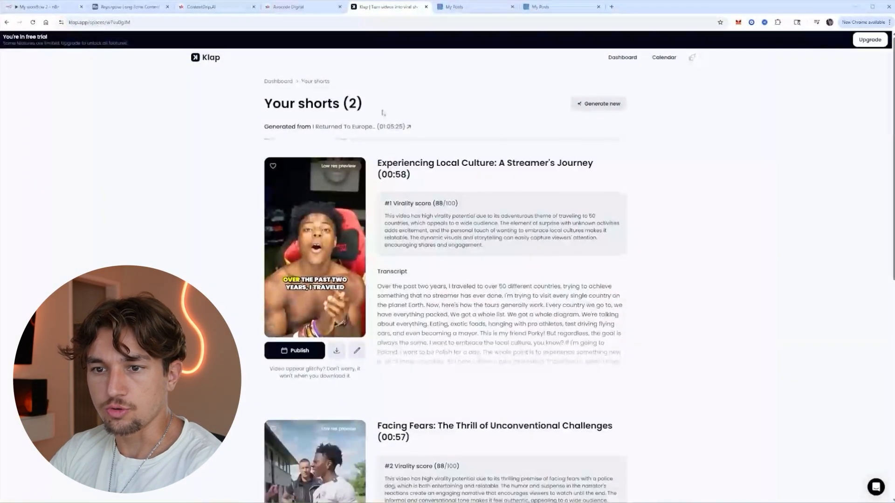
scroll(382, 113, "down", 5)
scroll(382, 112, "up", 3)
left_click(132, 7)
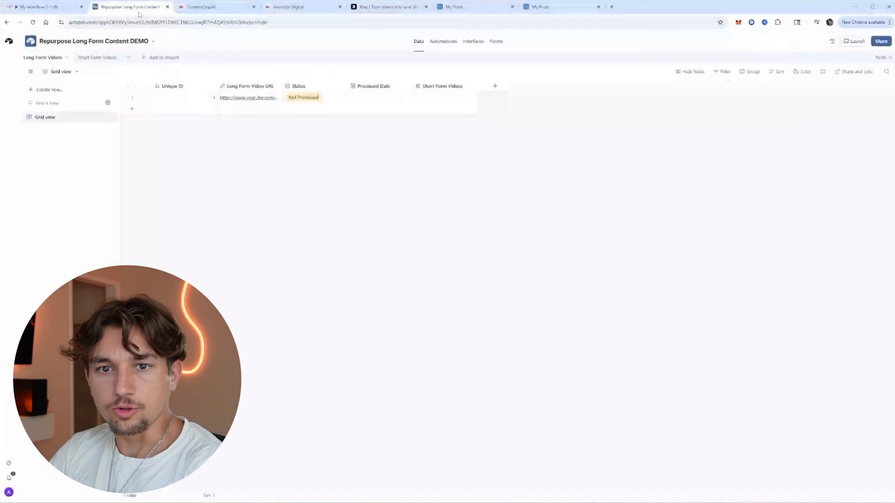
Open row 2's Short Form Video URL in Short Form Videos to play the 57-second clip.
left_click(97, 58)
left_click(45, 57)
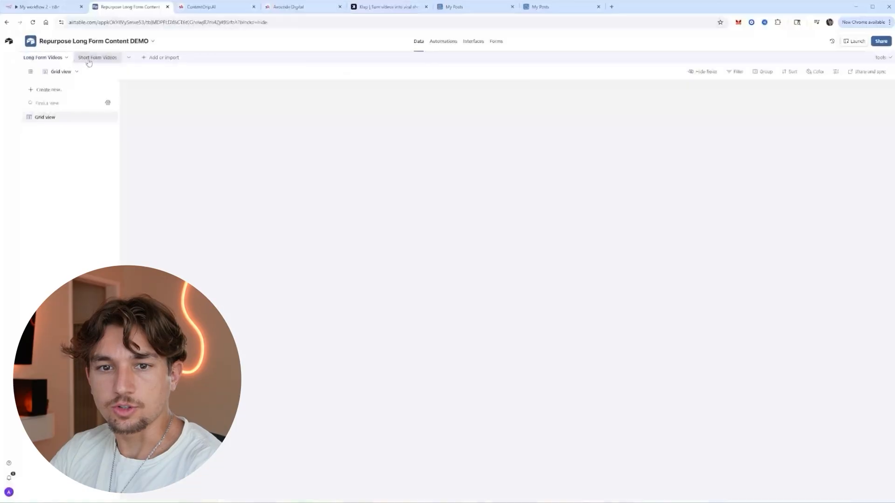
left_click(88, 58)
left_click(315, 110)
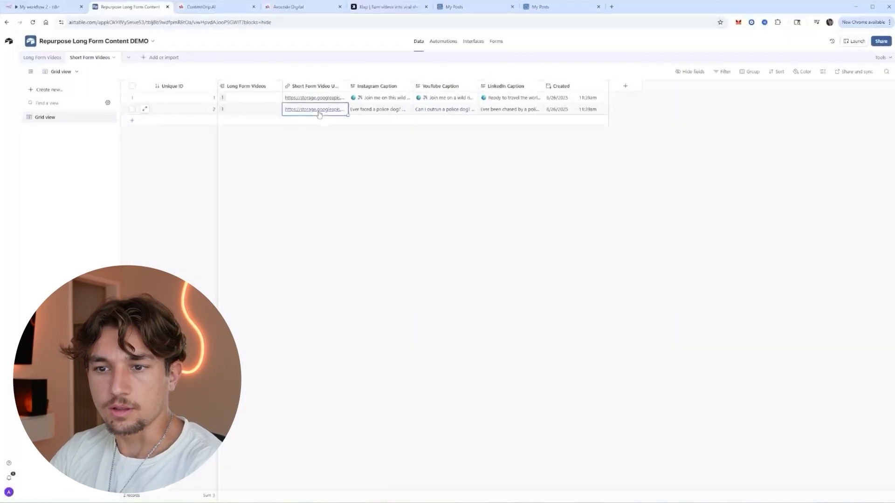
left_click(314, 110)
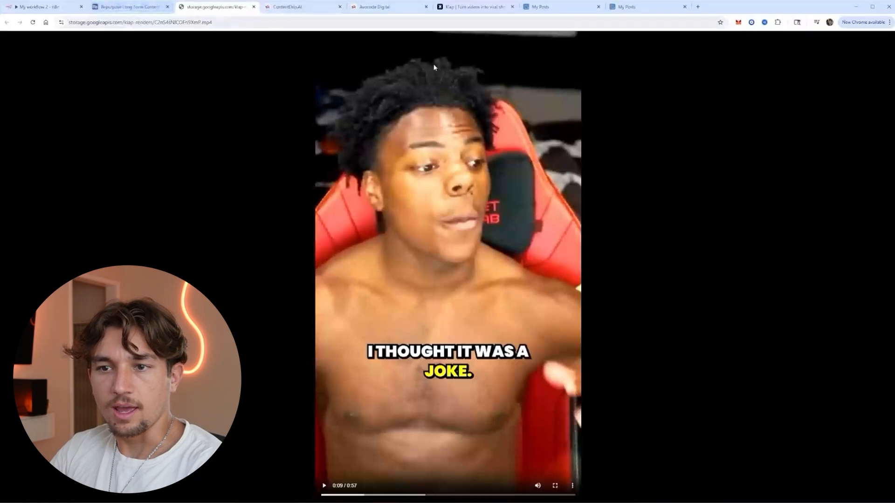
Play the published YouTube short "Join me on this wild ride to embrace every culture!" and look it over.
left_click(632, 6)
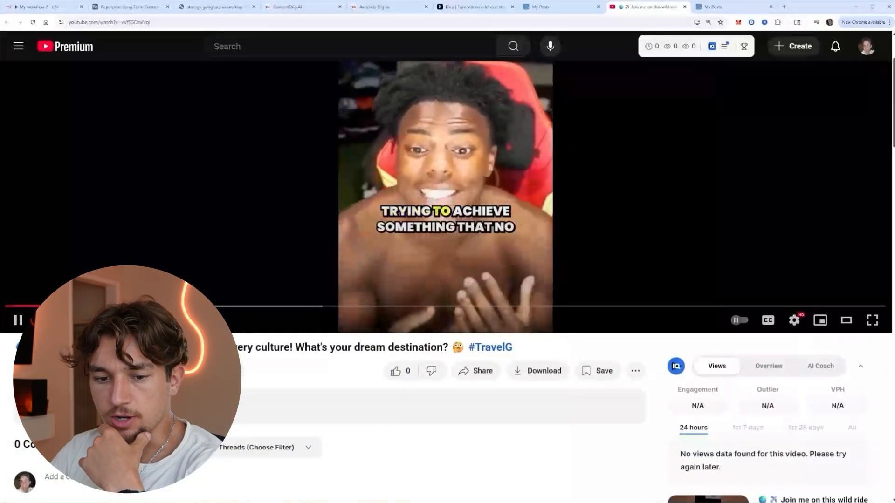
scroll(447, 280, "down", 2)
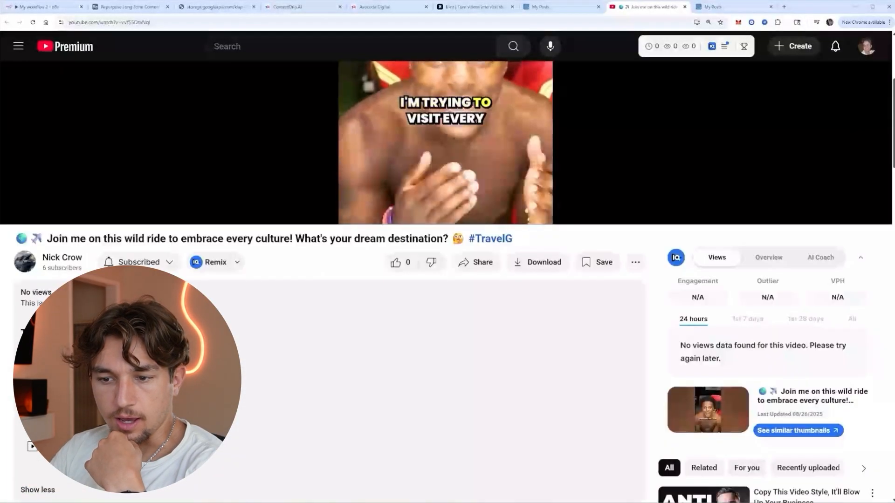
scroll(513, 181, "up", 5)
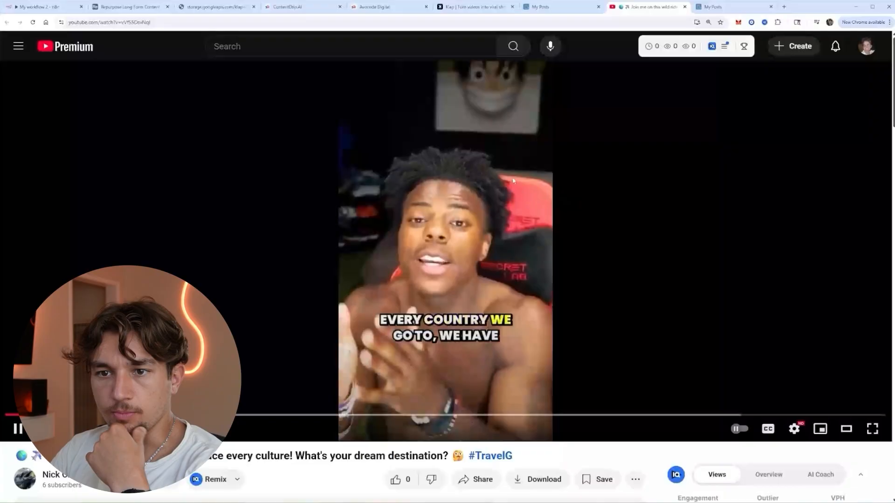